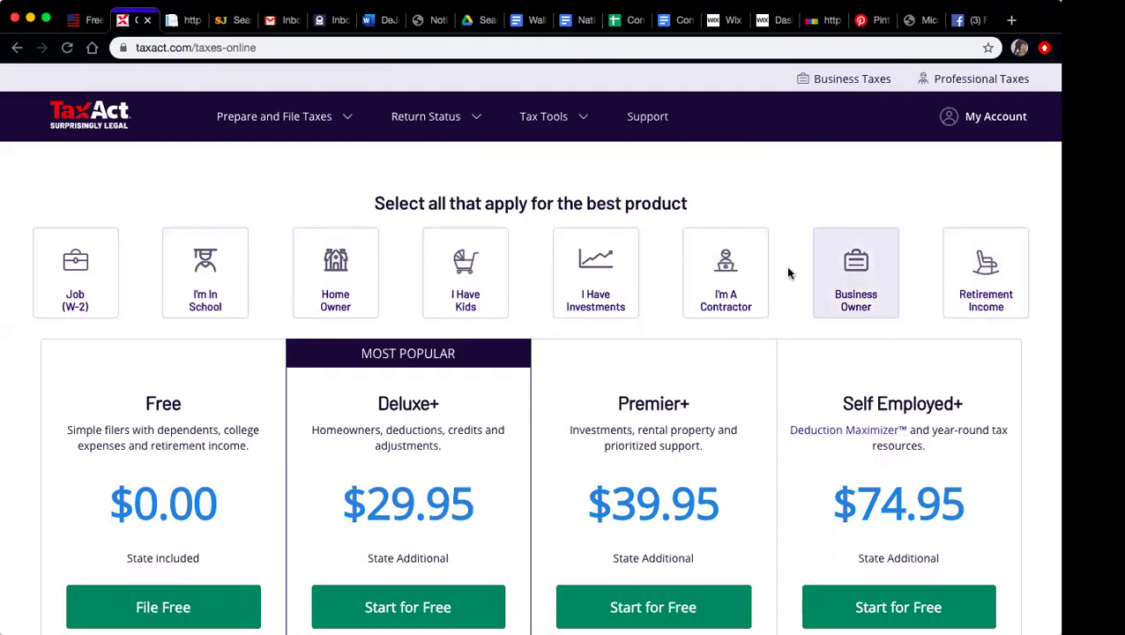
Show the Prepare and File Taxes product menu from the top navigation bar.
mouse_move(296, 126)
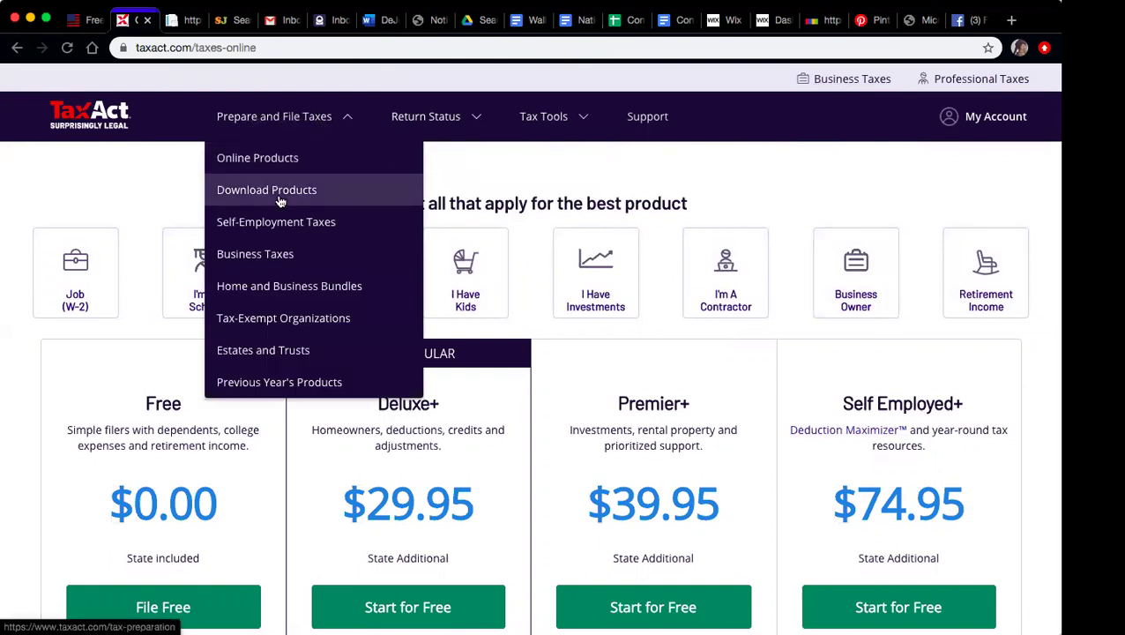
Go to the 2019 Estates and Trusts (Form 1041) product page, priced at $109.95.
left_click(281, 351)
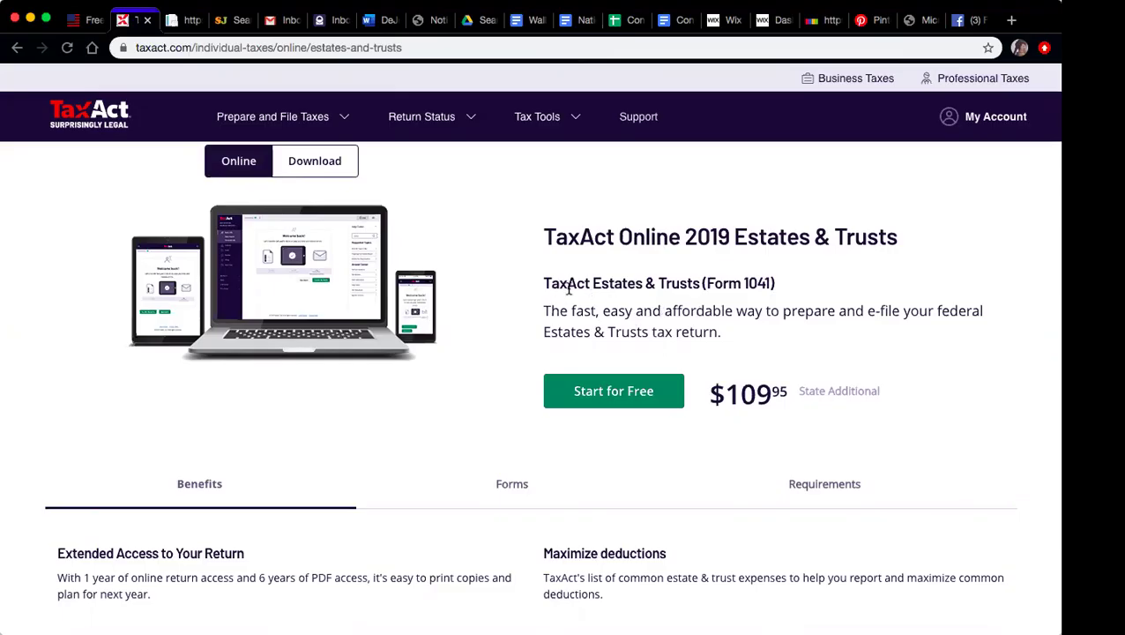
left_click_drag(708, 282, 769, 281)
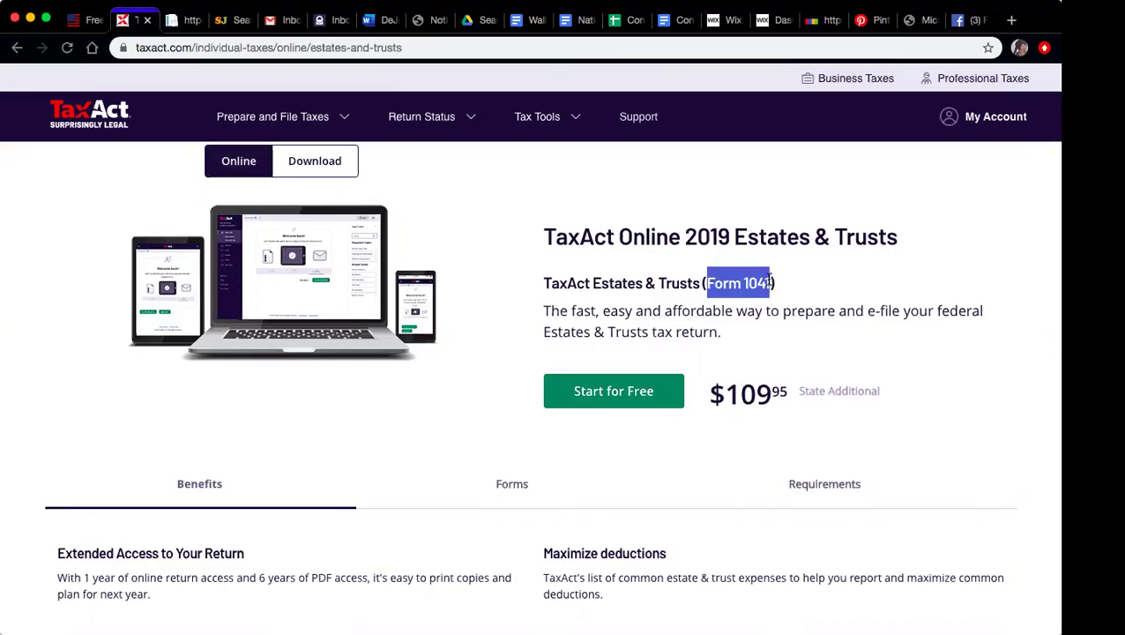
left_click(613, 271)
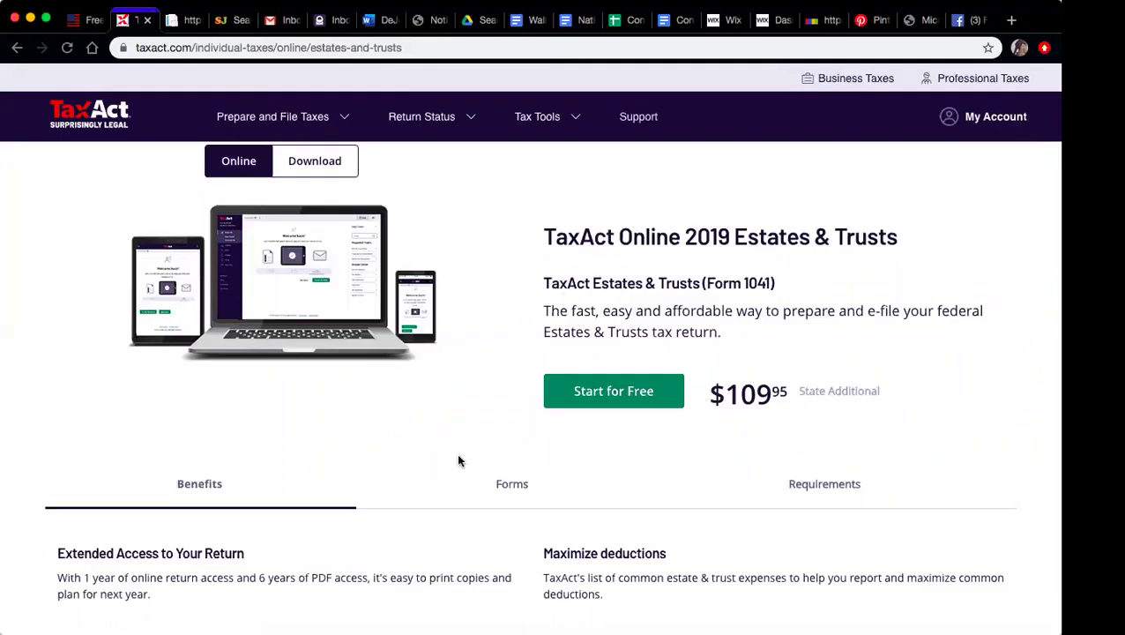
Start a free 2019 estates and trusts return without importing last year's data.
left_click(584, 396)
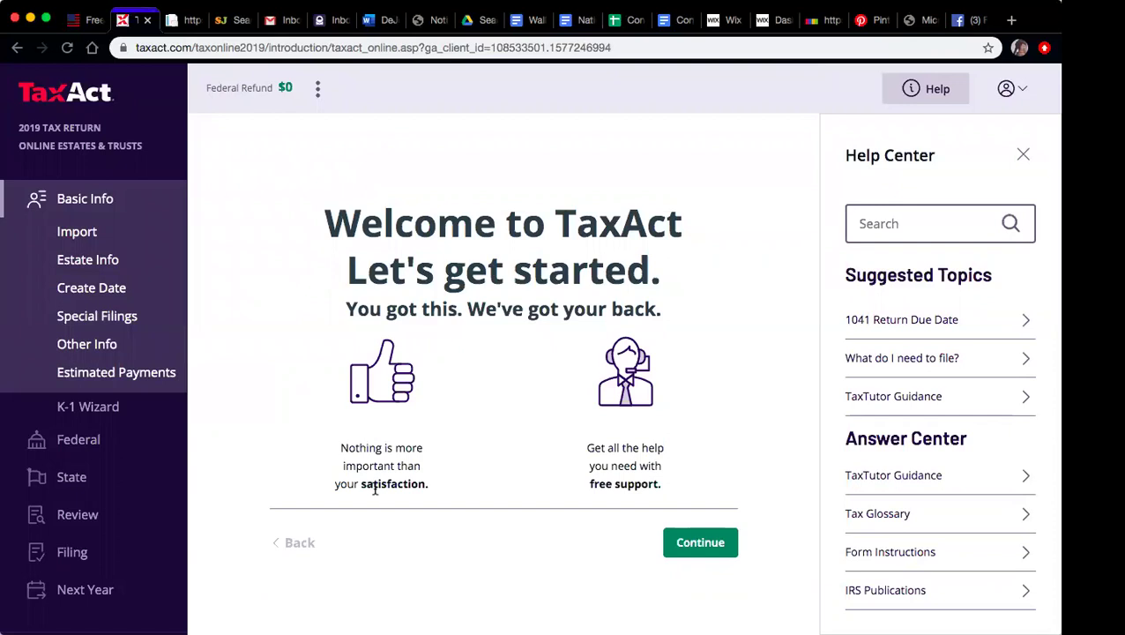
left_click(700, 544)
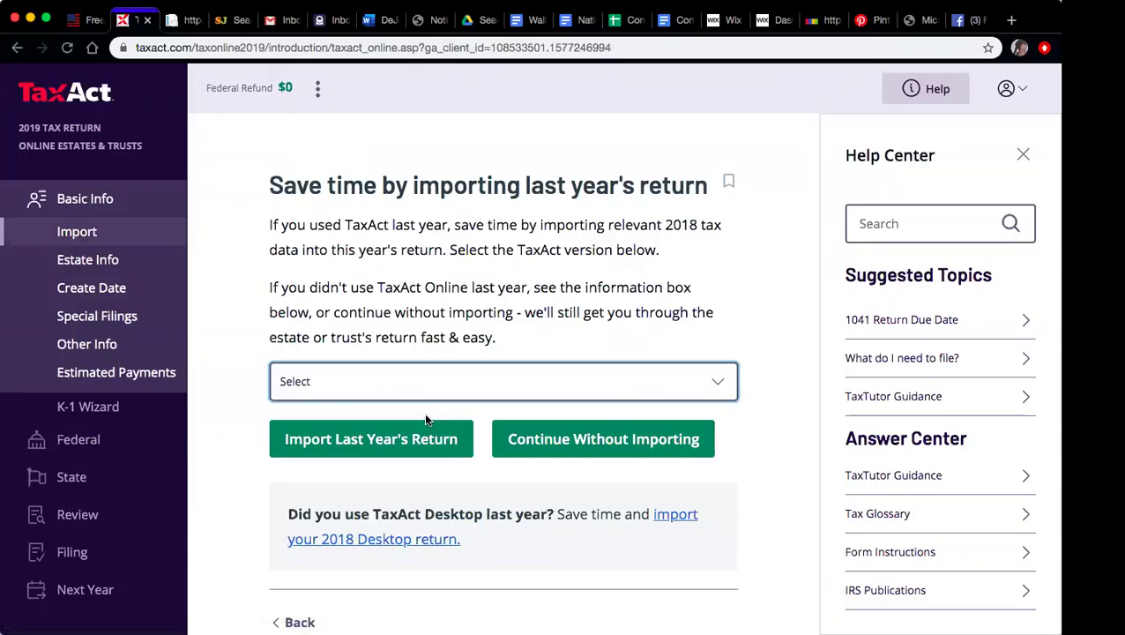
left_click(535, 440)
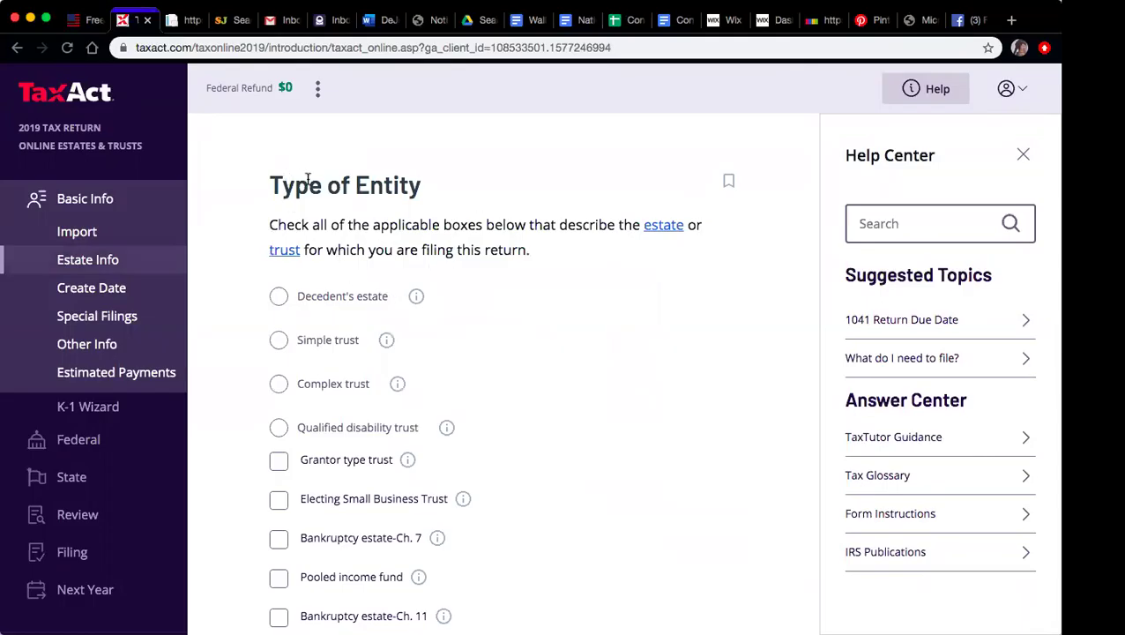
Read the Type of Entity instructions and view the Simple trust explanation.
left_click_drag(266, 186, 495, 240)
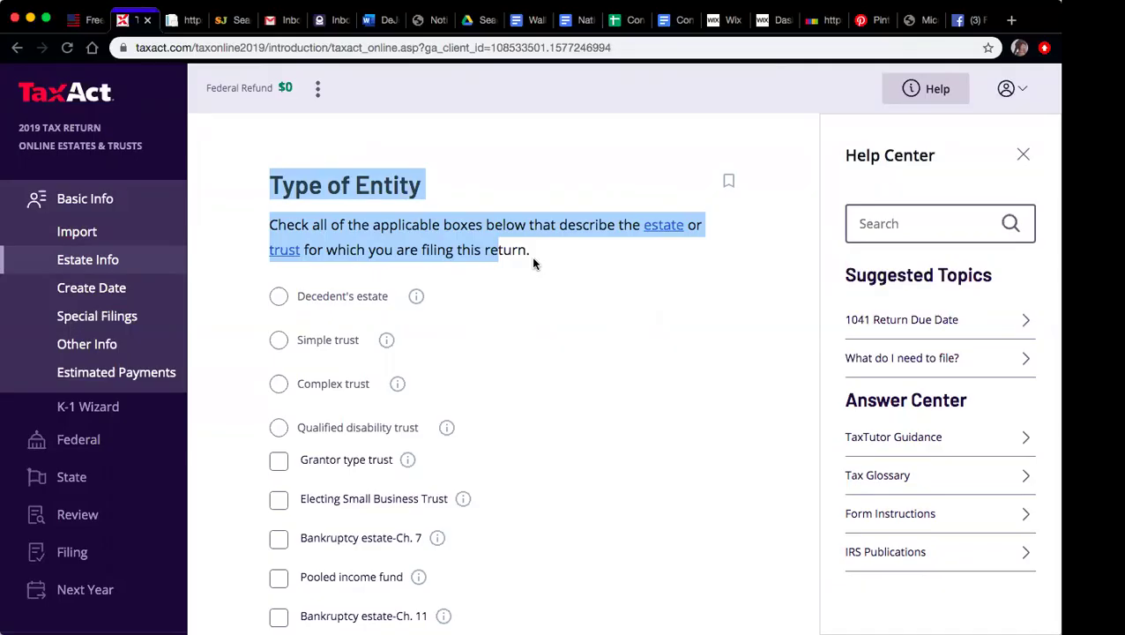
left_click(483, 191)
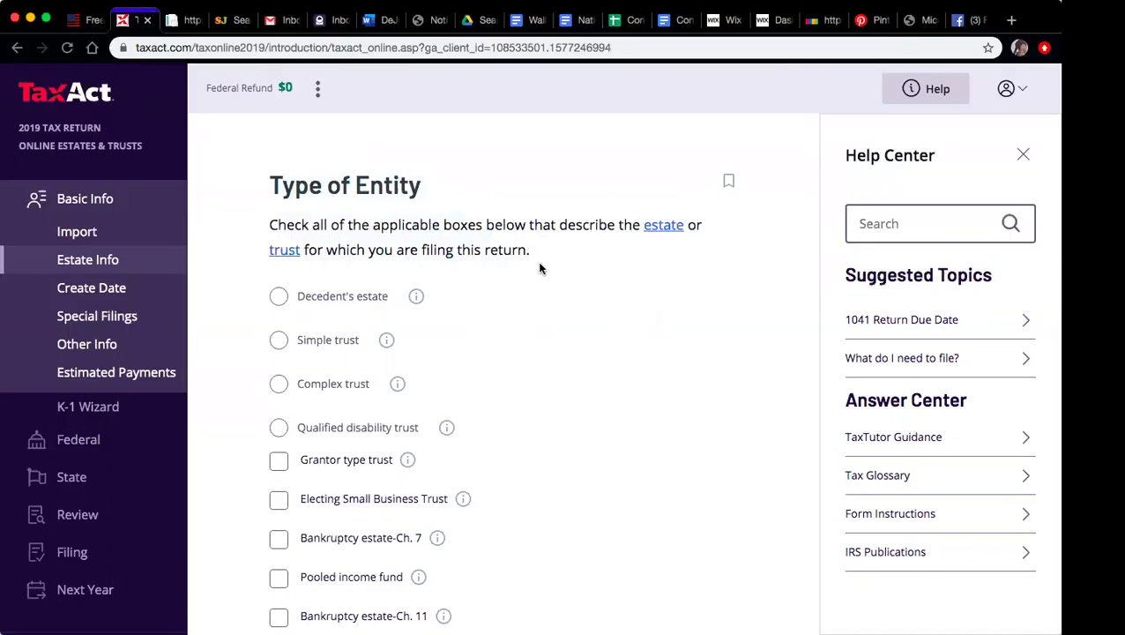
scroll(540, 268, "down", 1)
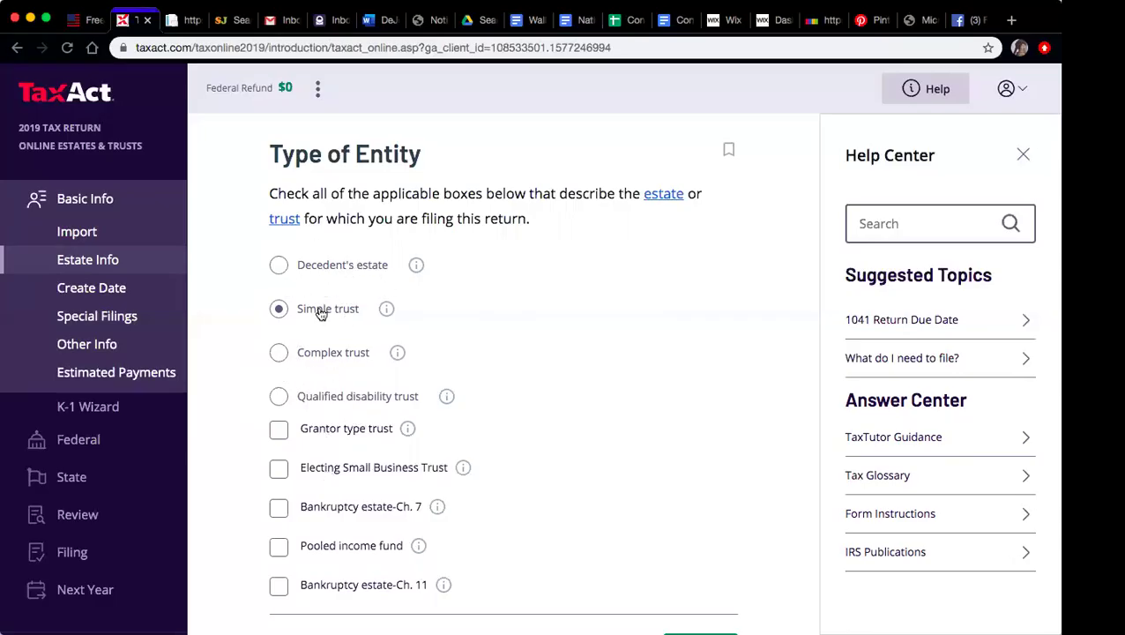
left_click(385, 312)
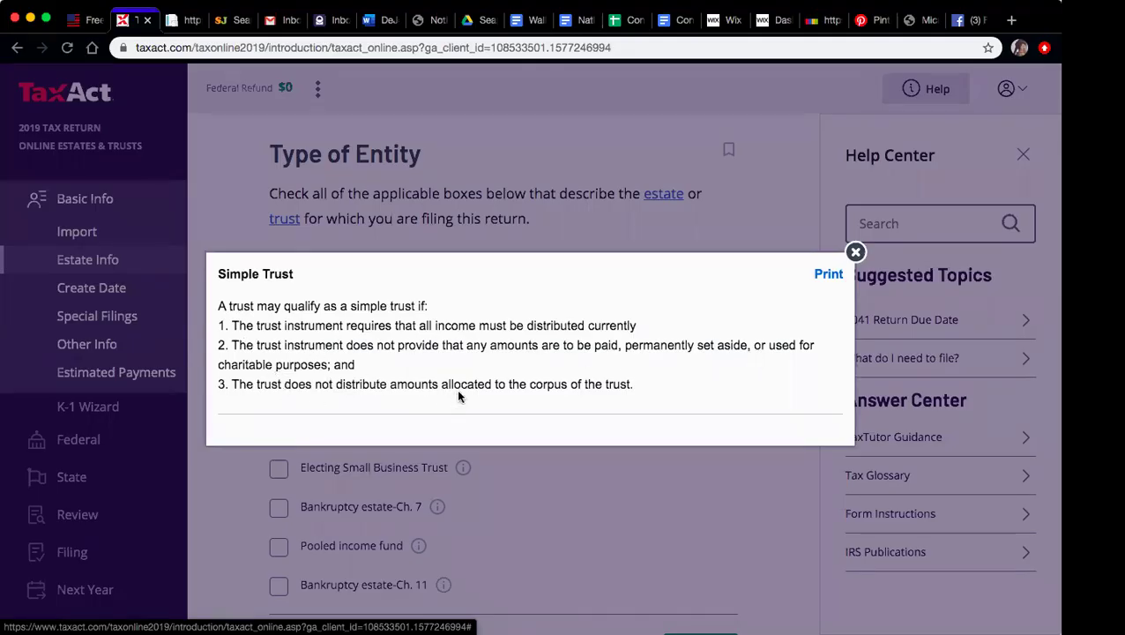
Review the simple trust qualification criteria, then close the explanation.
left_click_drag(634, 385, 253, 297)
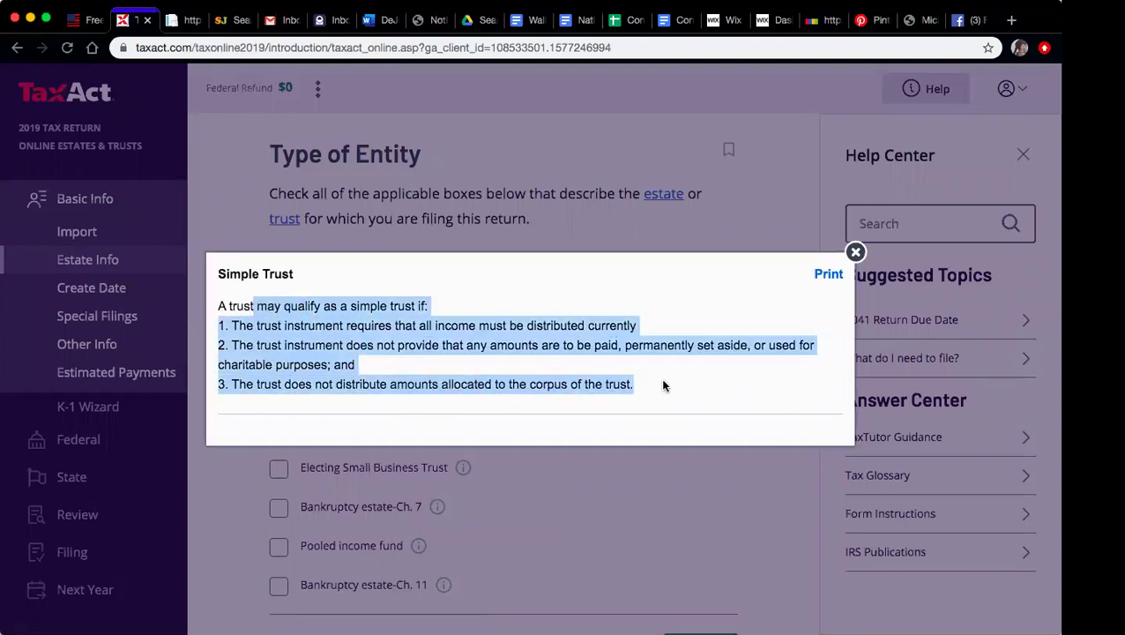
left_click(855, 252)
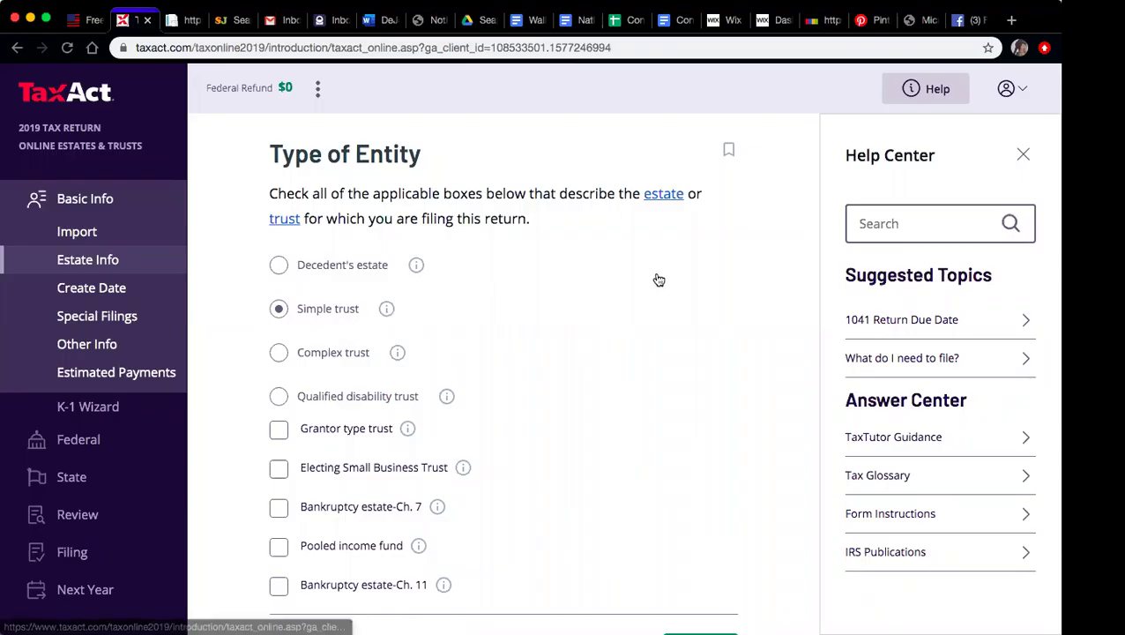
Save Simple trust as the entity type and continue to the trust name page.
scroll(589, 159, "down", 3)
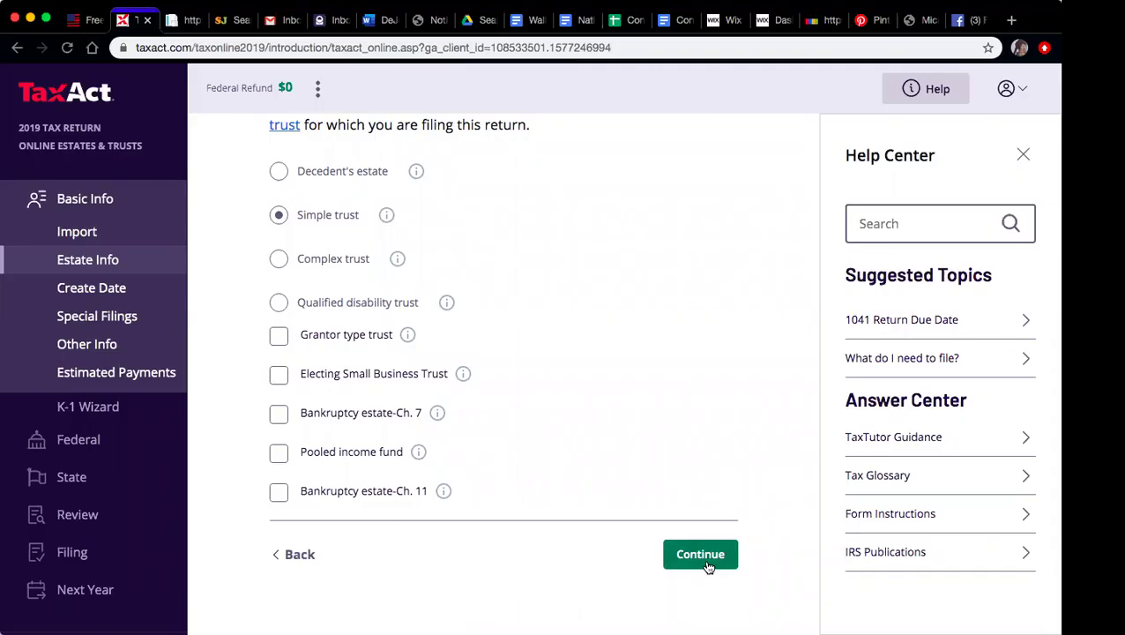
left_click(705, 561)
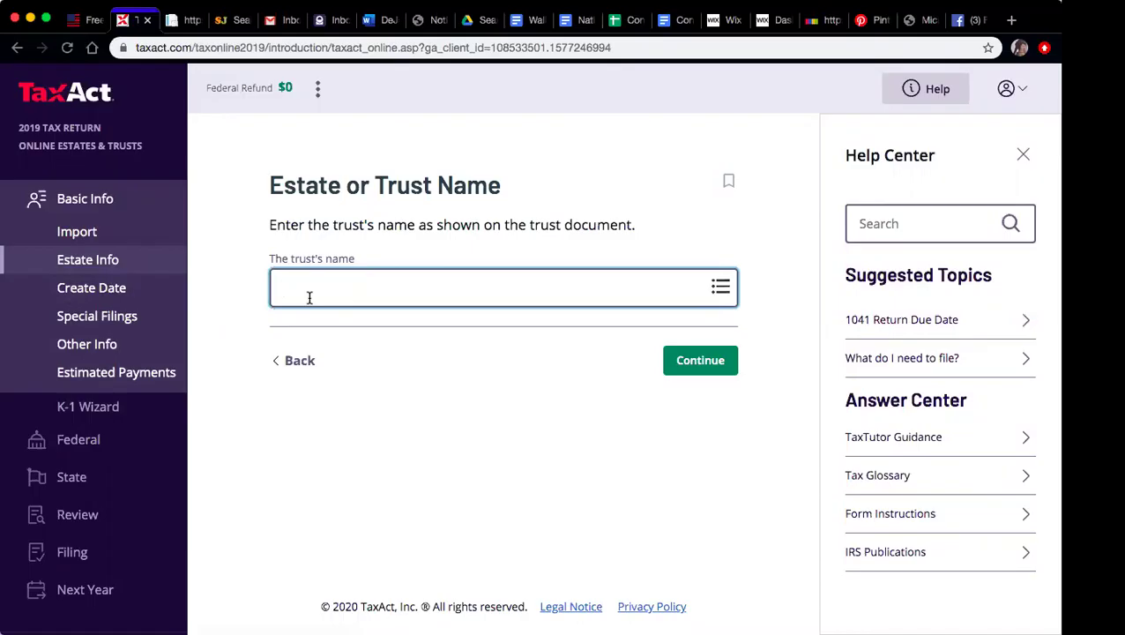
Enter the trust's name as shown on the trust document and save it.
type("WAL")
type("T")
type("-")
type("e")
type("mple ")
type("-Famil")
type("y")
left_click(699, 361)
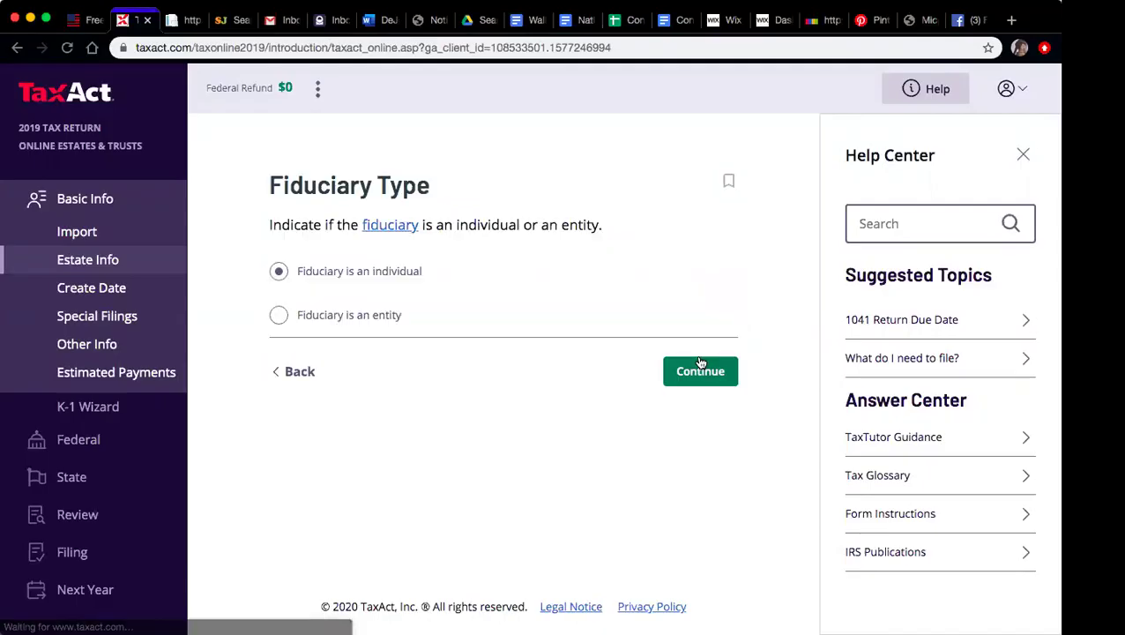
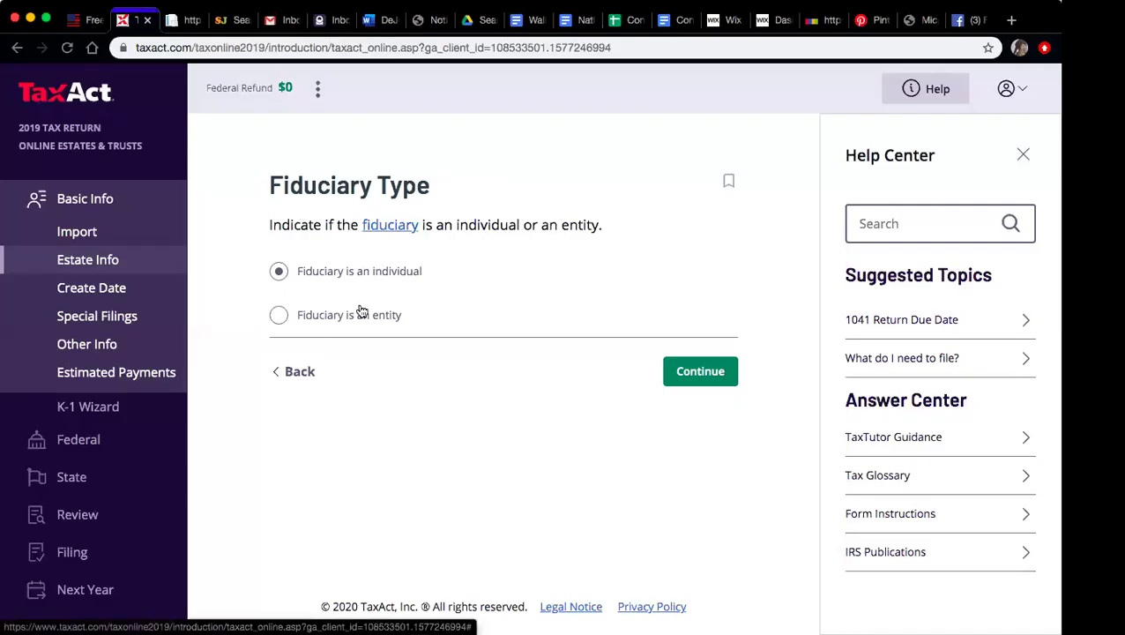
Confirm the fiduciary is an individual and save the fiduciary type.
left_click(401, 227)
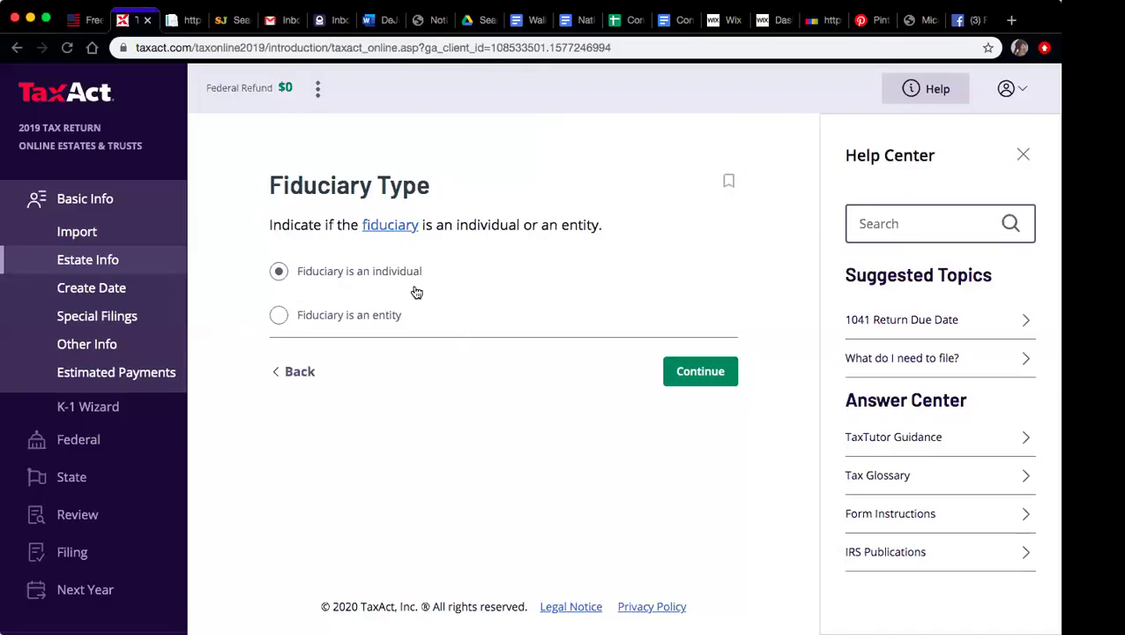
left_click(684, 381)
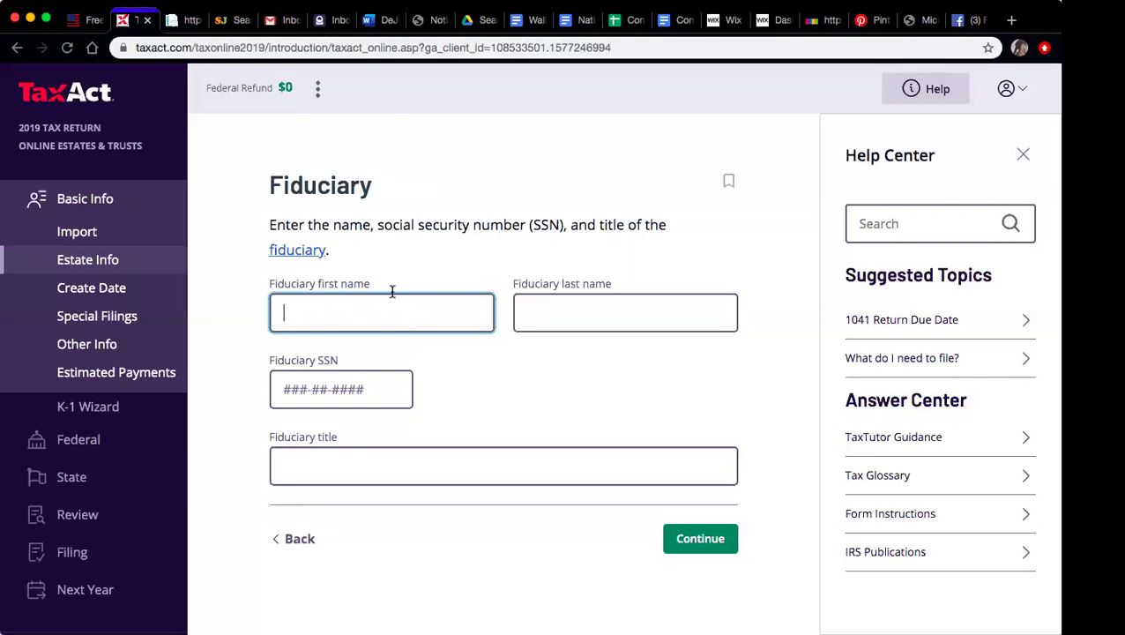
Skip the fiduciary's name, SSN, title and mailing address, leaving them blank.
left_click(681, 541)
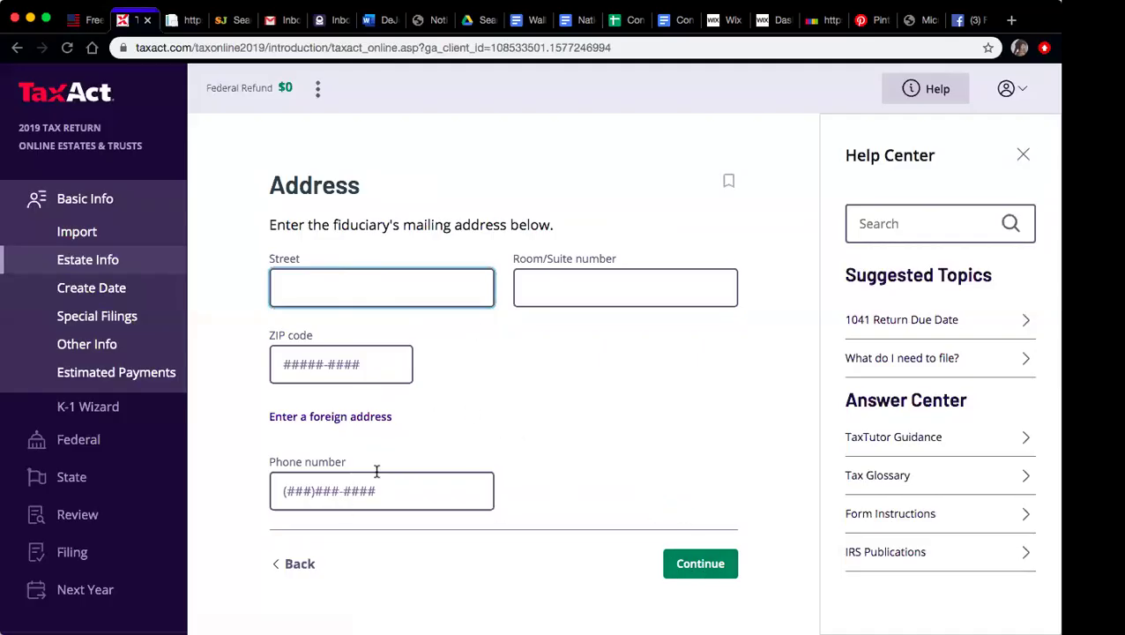
left_click(700, 568)
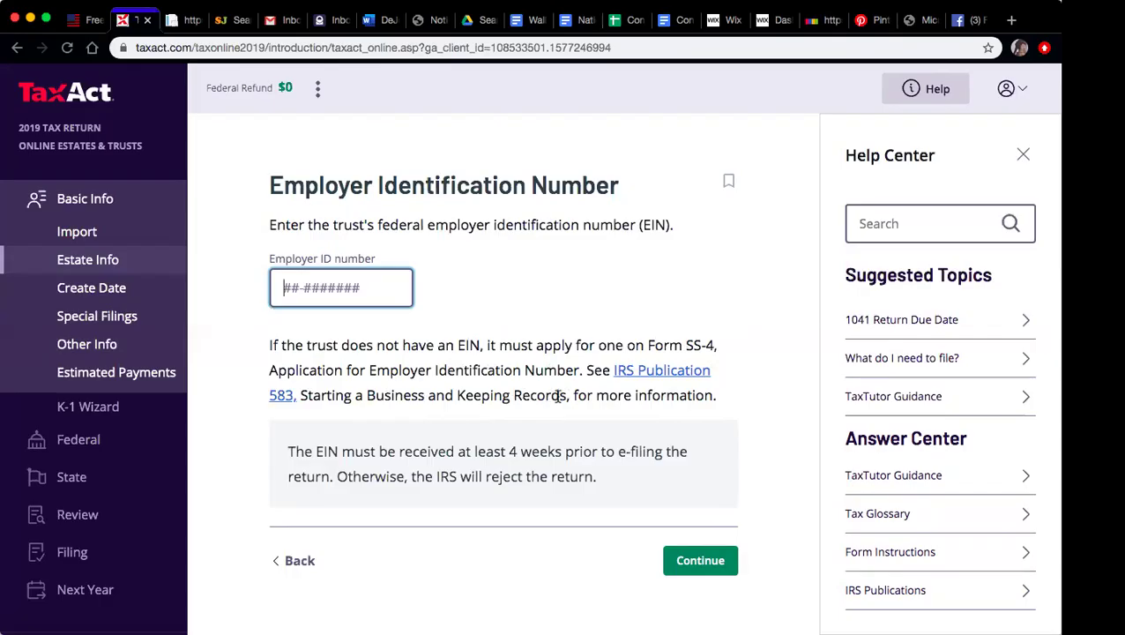
Highlight the 'Starting a Business' publication in the EIN help text, then continue with no EIN.
left_click_drag(730, 398, 489, 396)
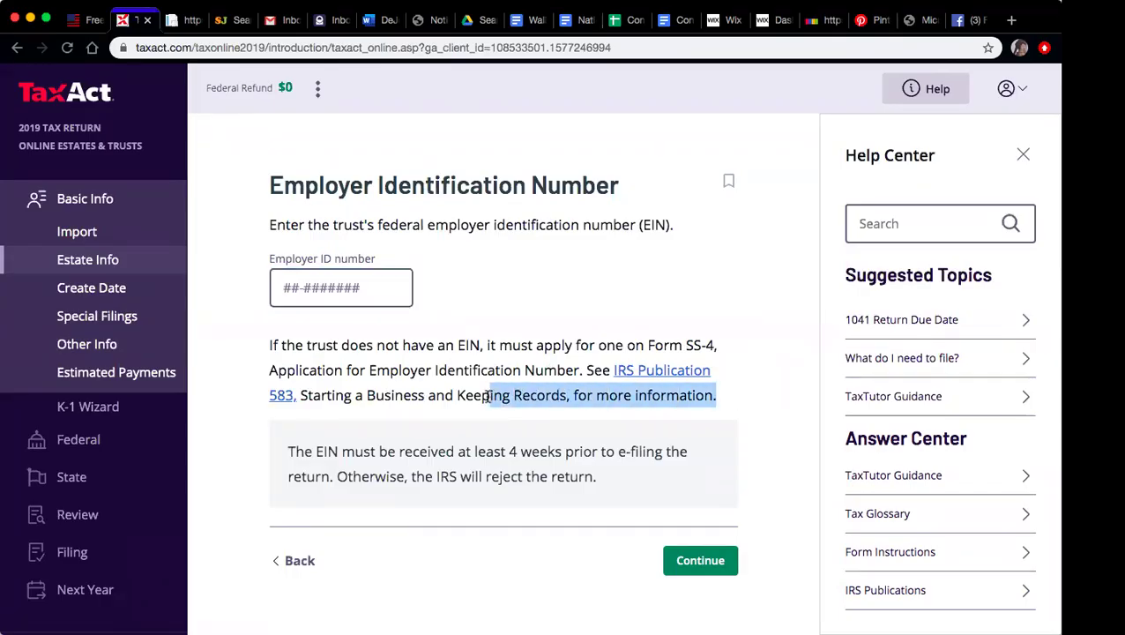
left_click(411, 396)
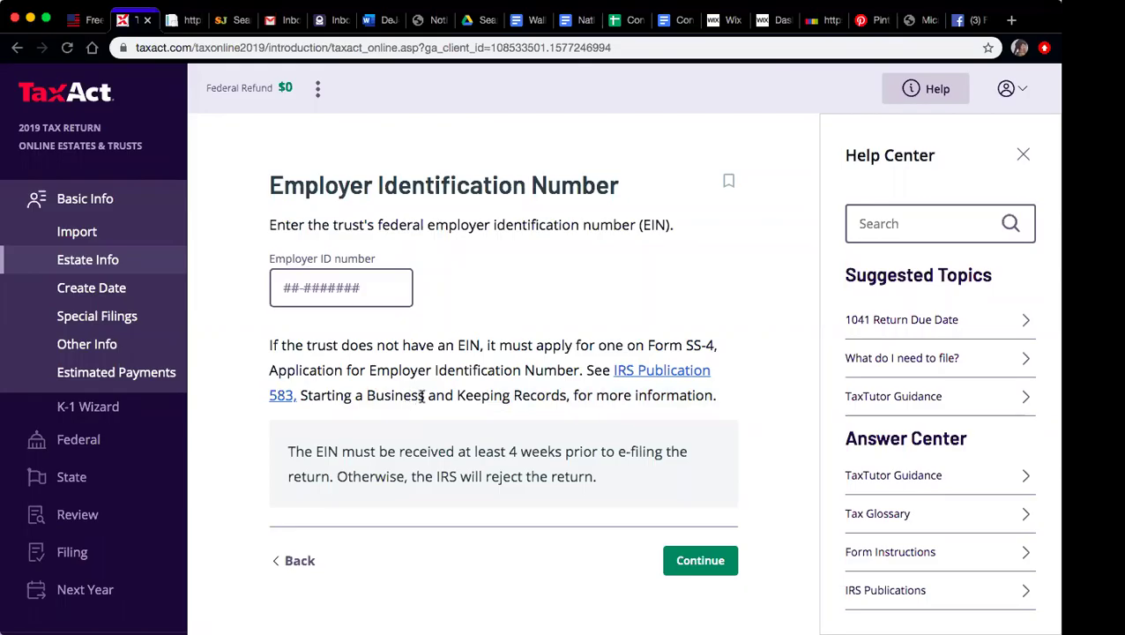
left_click_drag(424, 395, 300, 401)
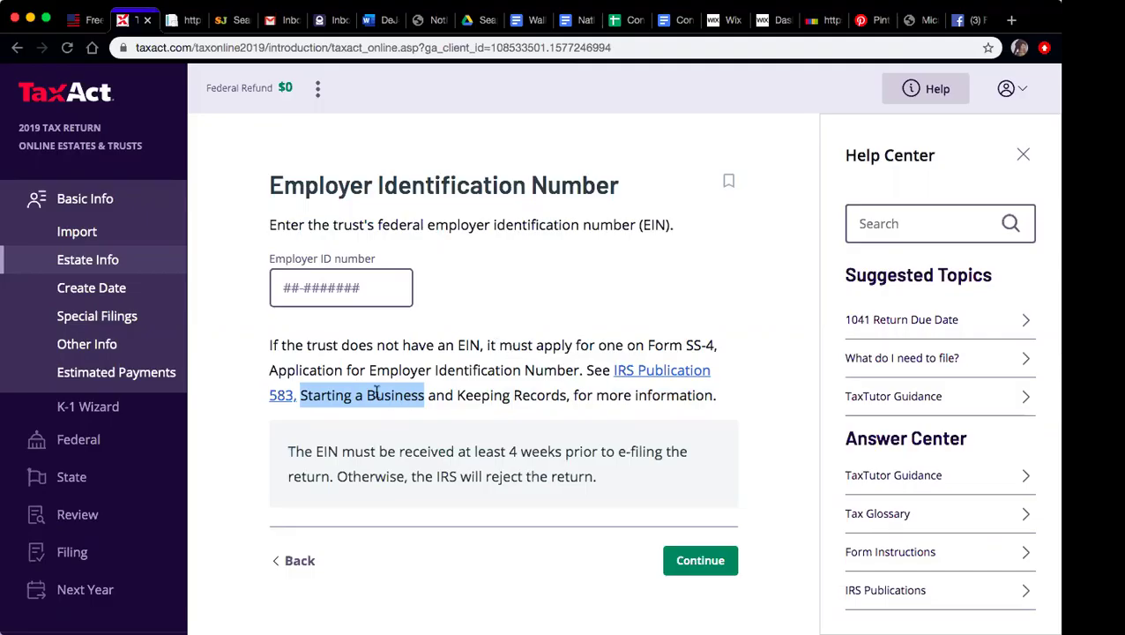
left_click(467, 361)
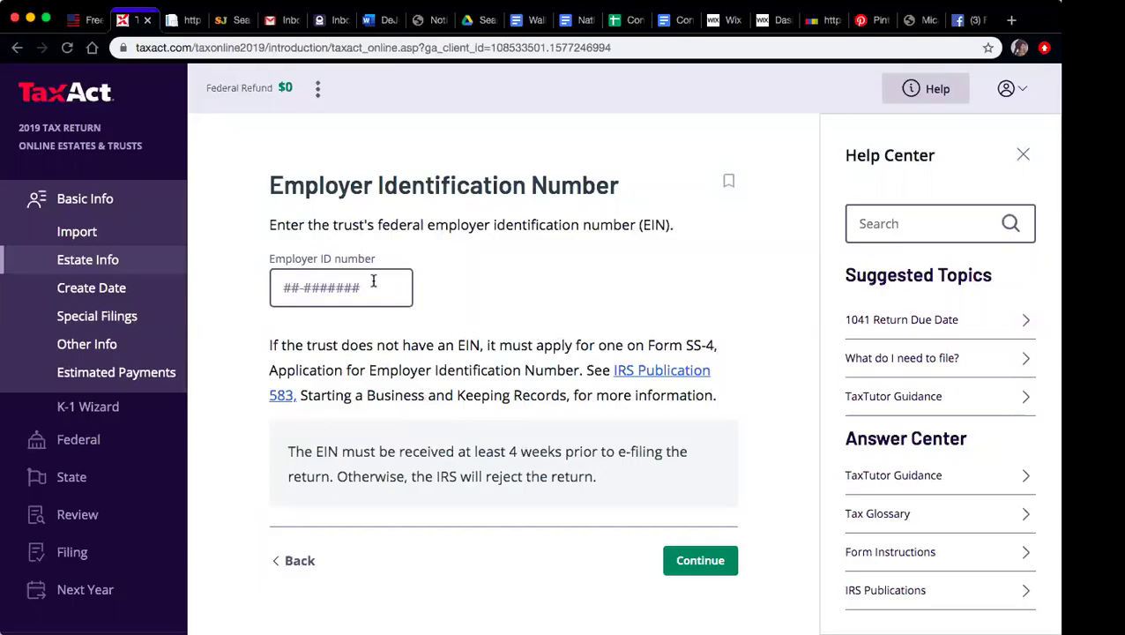
left_click(687, 562)
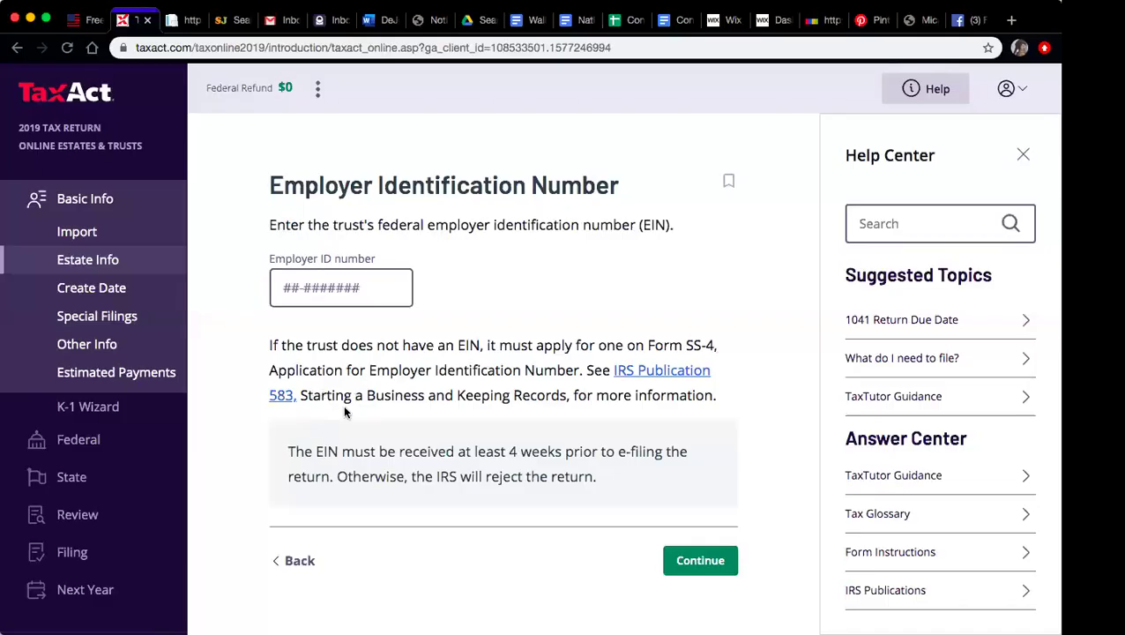
left_click_drag(299, 395, 424, 388)
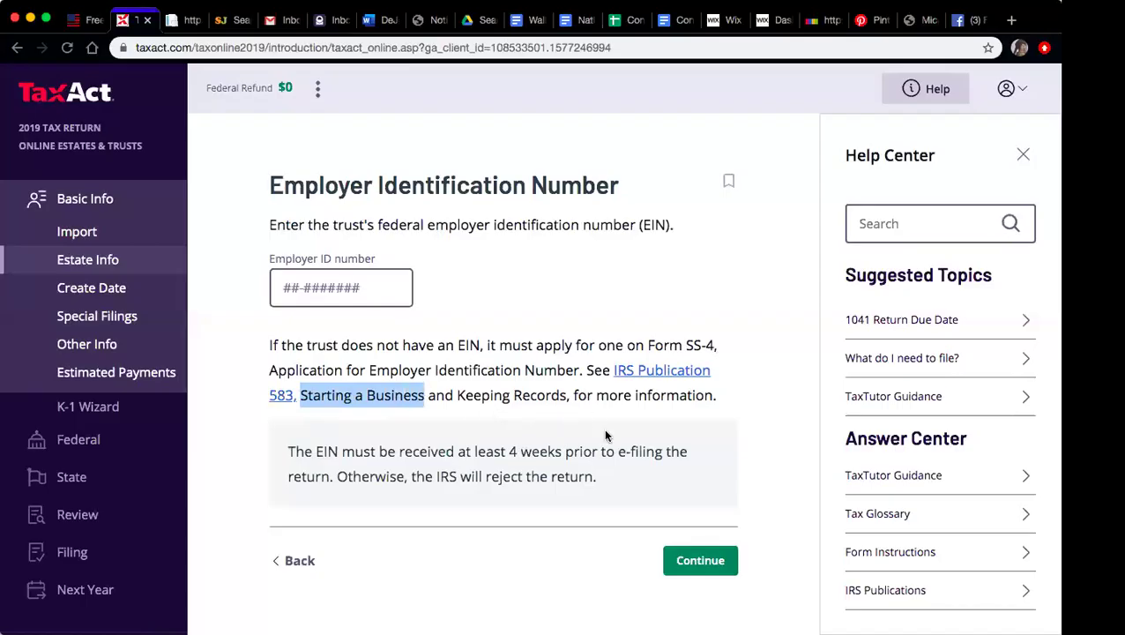
left_click(701, 561)
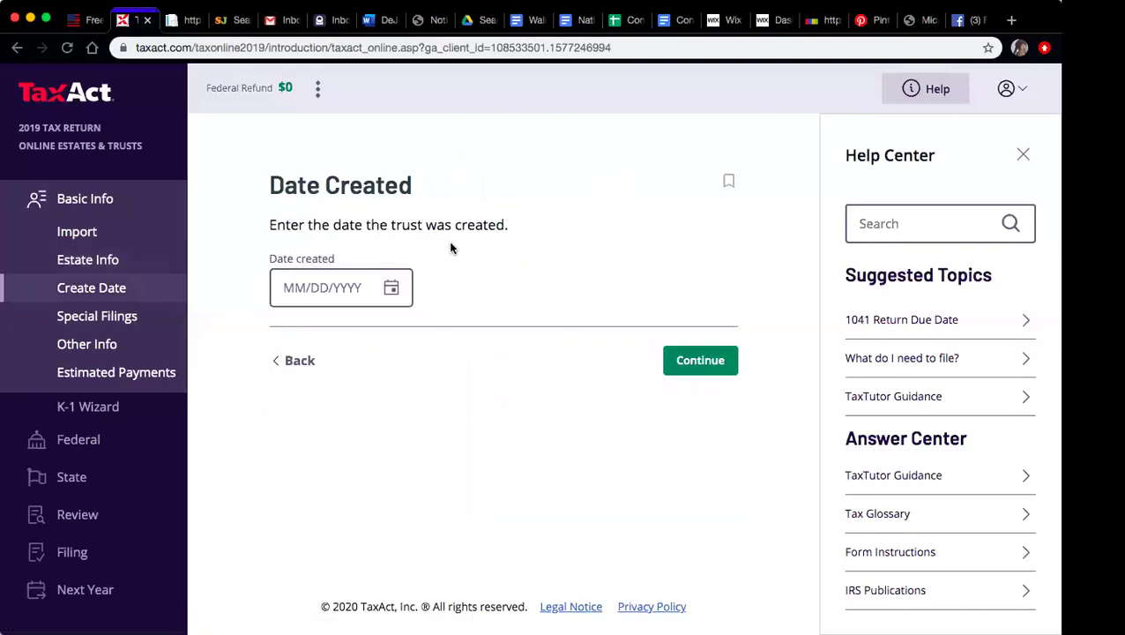
Set the trust creation date to 01/29/2020 and postpone the Mini-Alerts errors until later.
left_click(312, 283)
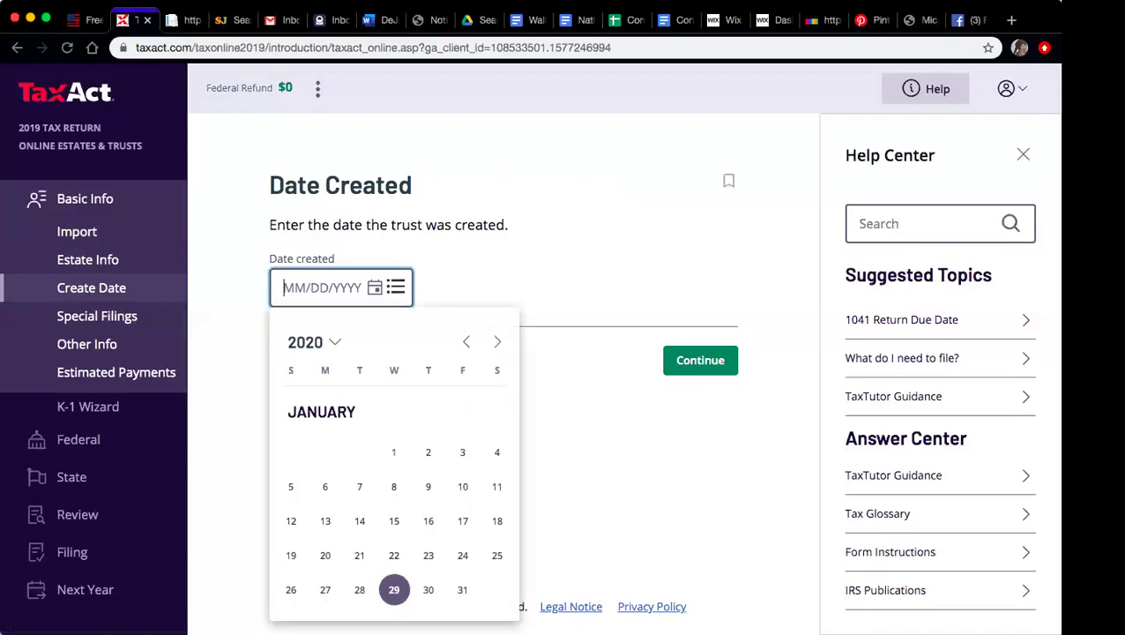
left_click(396, 590)
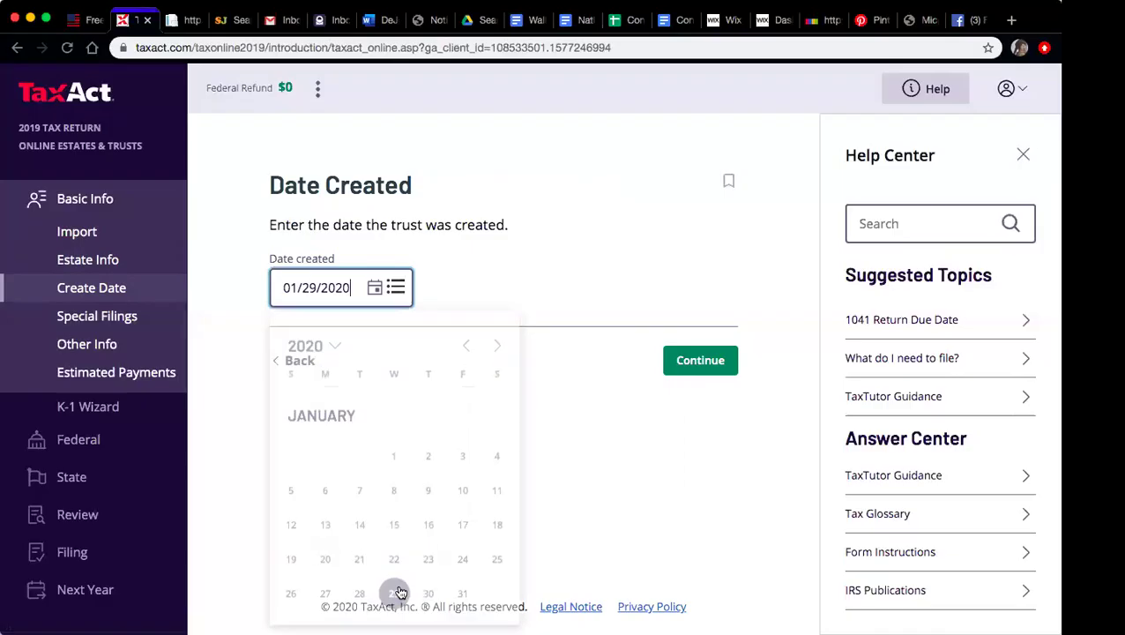
left_click(688, 370)
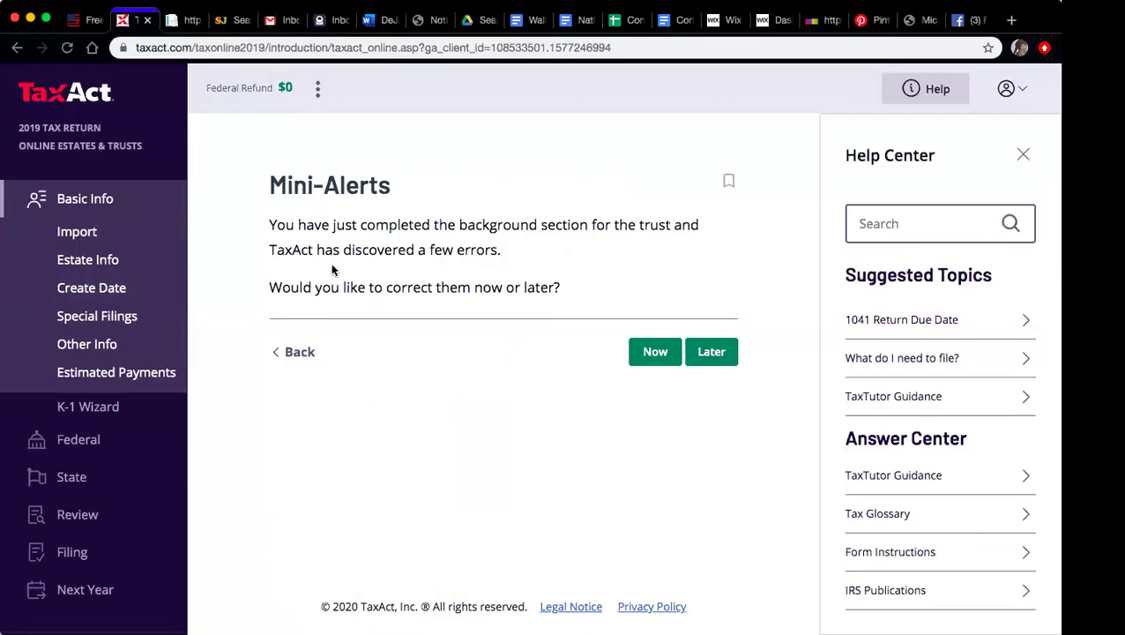
left_click(712, 352)
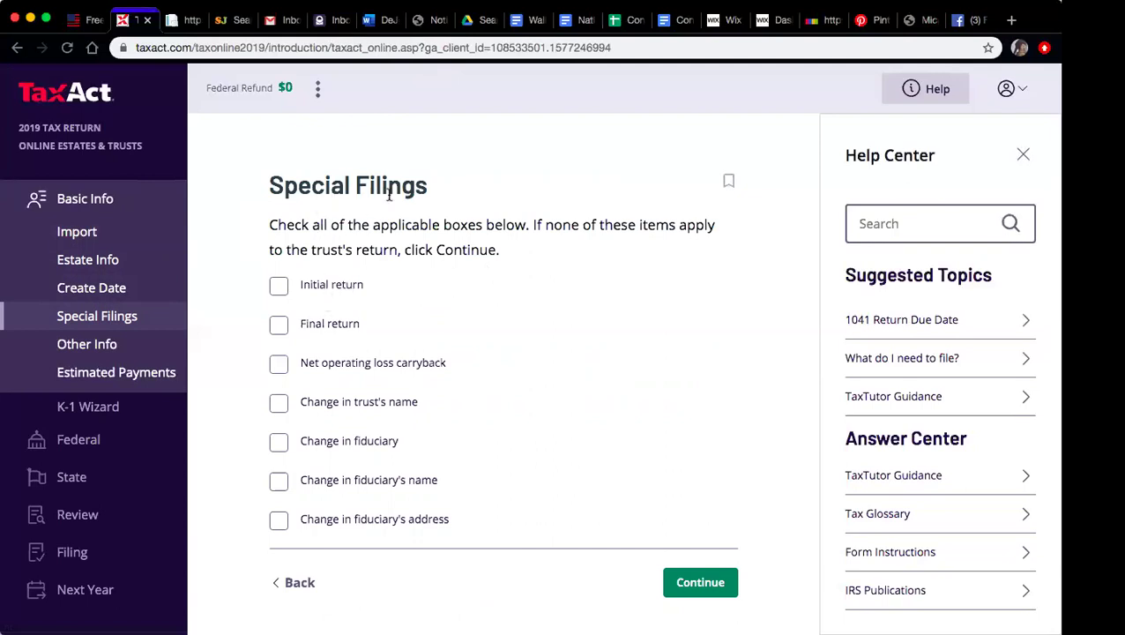
Mark it an initial return and report no other information or 2019 estimated payments.
left_click(278, 287)
left_click(682, 593)
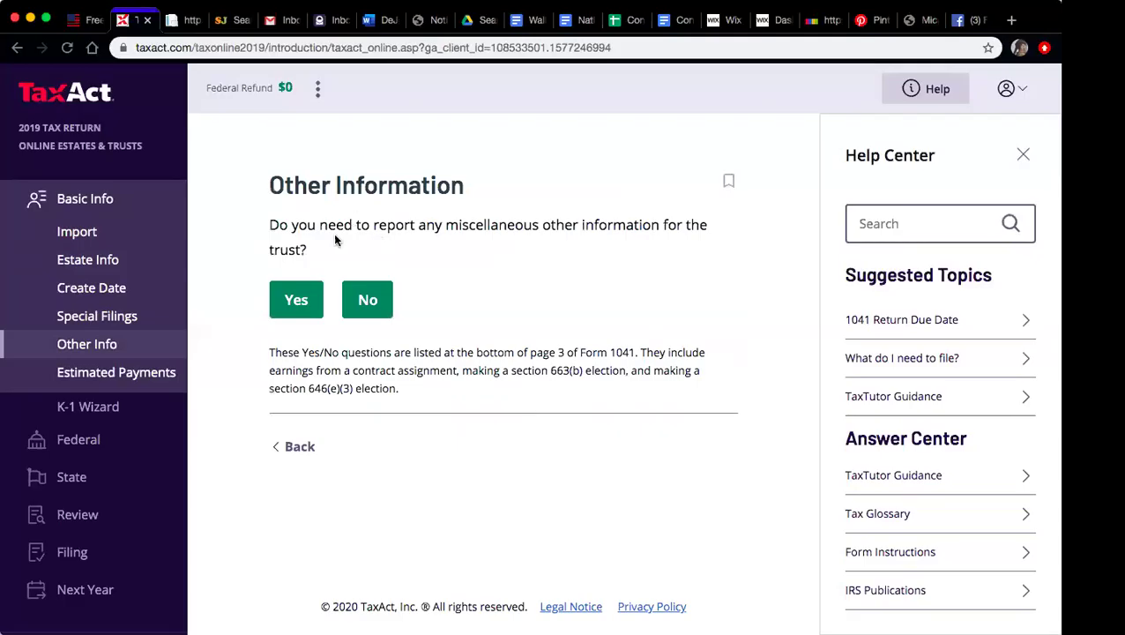
left_click(365, 304)
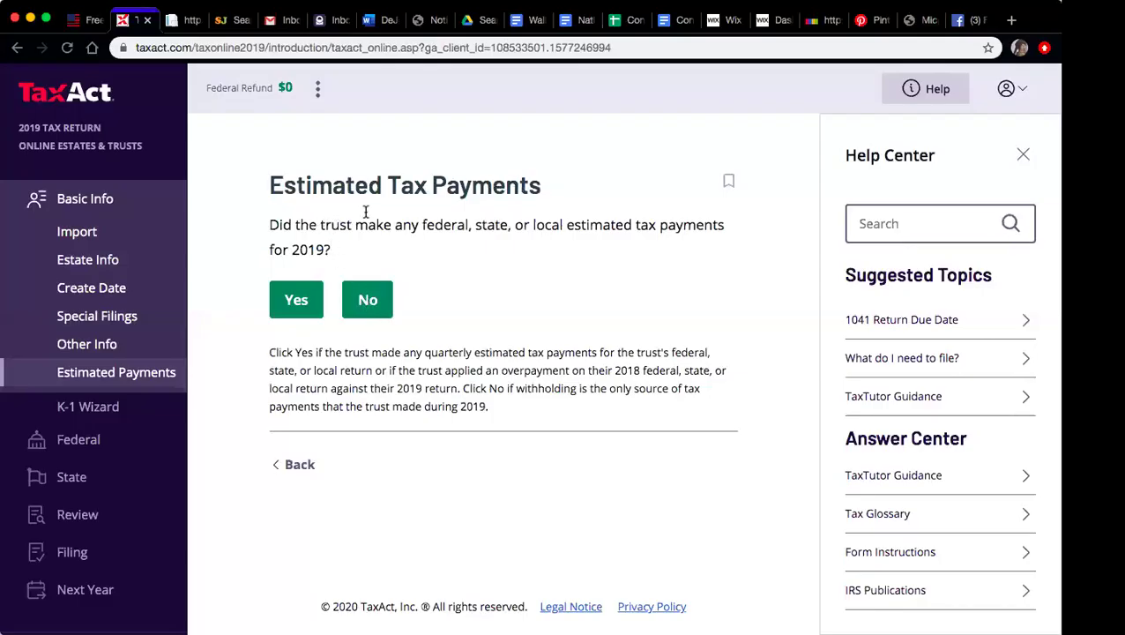
left_click(373, 297)
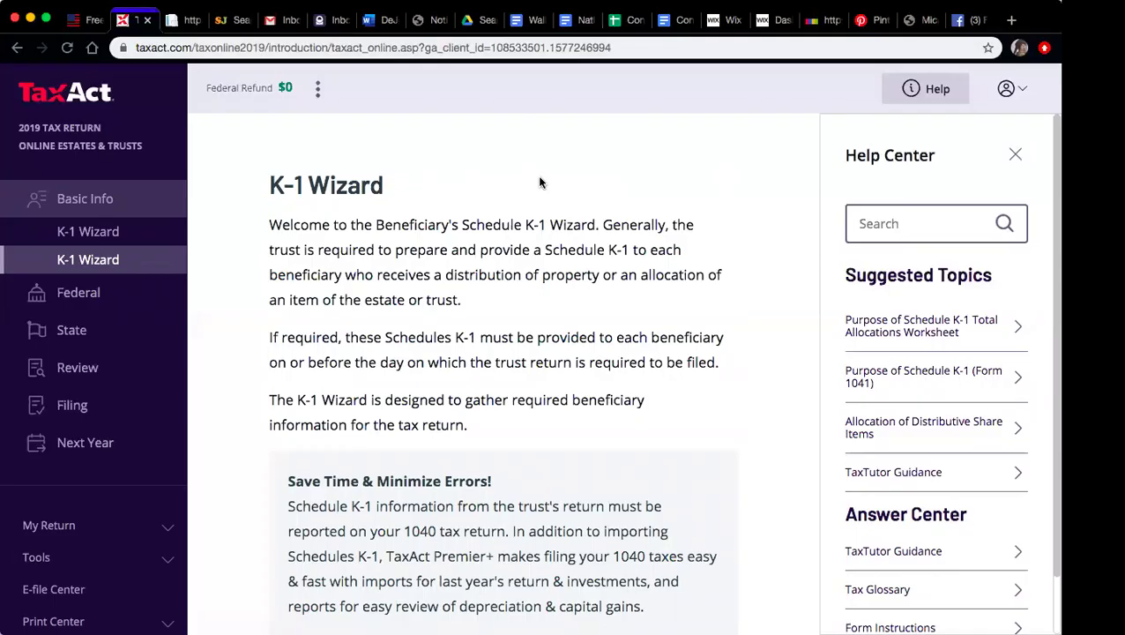
Skip every beneficiary page (type, ID, name, address, state, final/amended) and finish the empty K-1 summary.
scroll(540, 182, "down", 5)
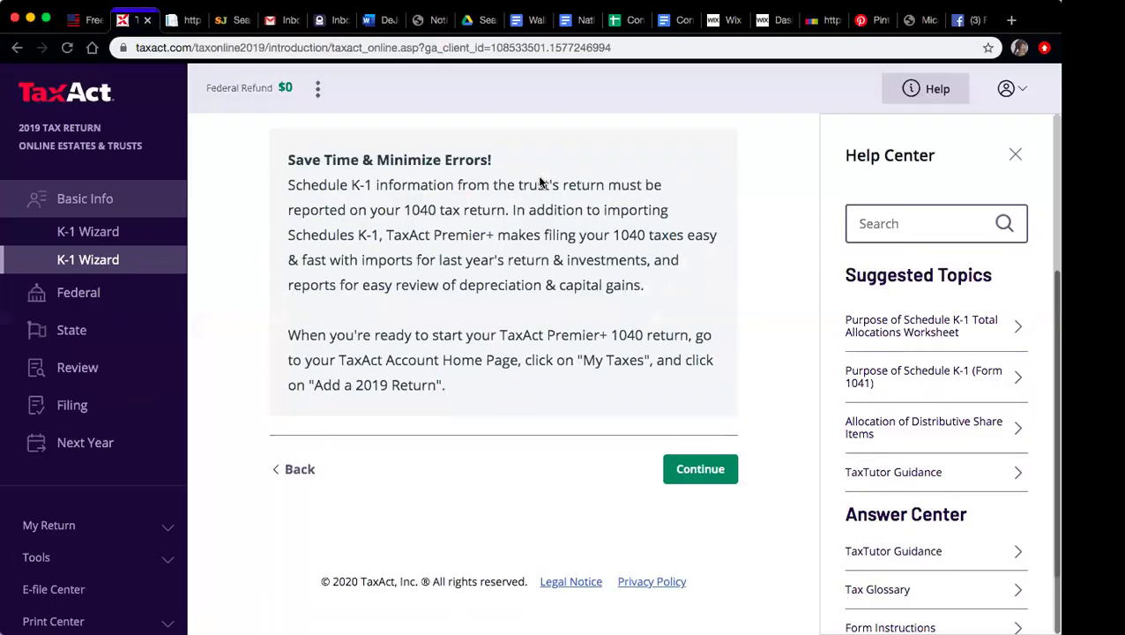
left_click(698, 473)
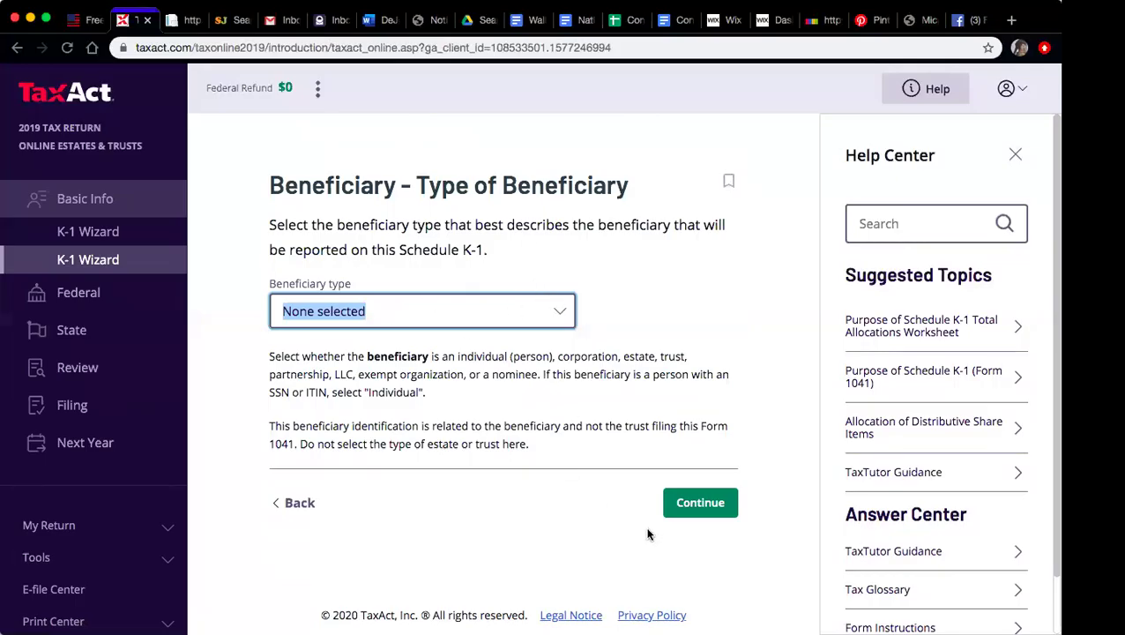
left_click(679, 500)
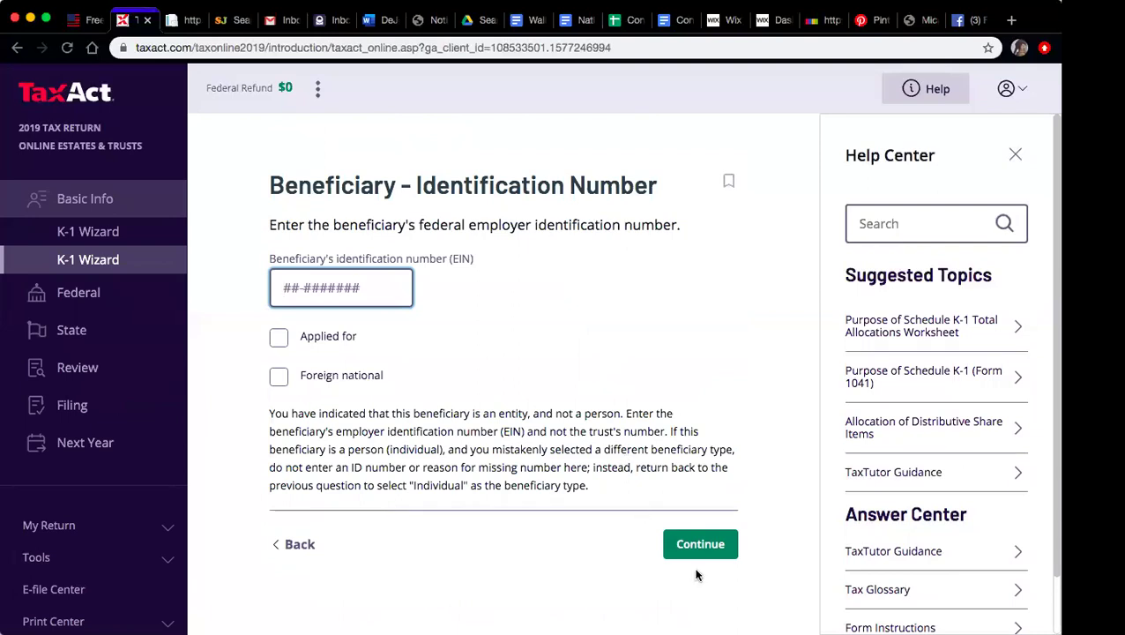
left_click(700, 544)
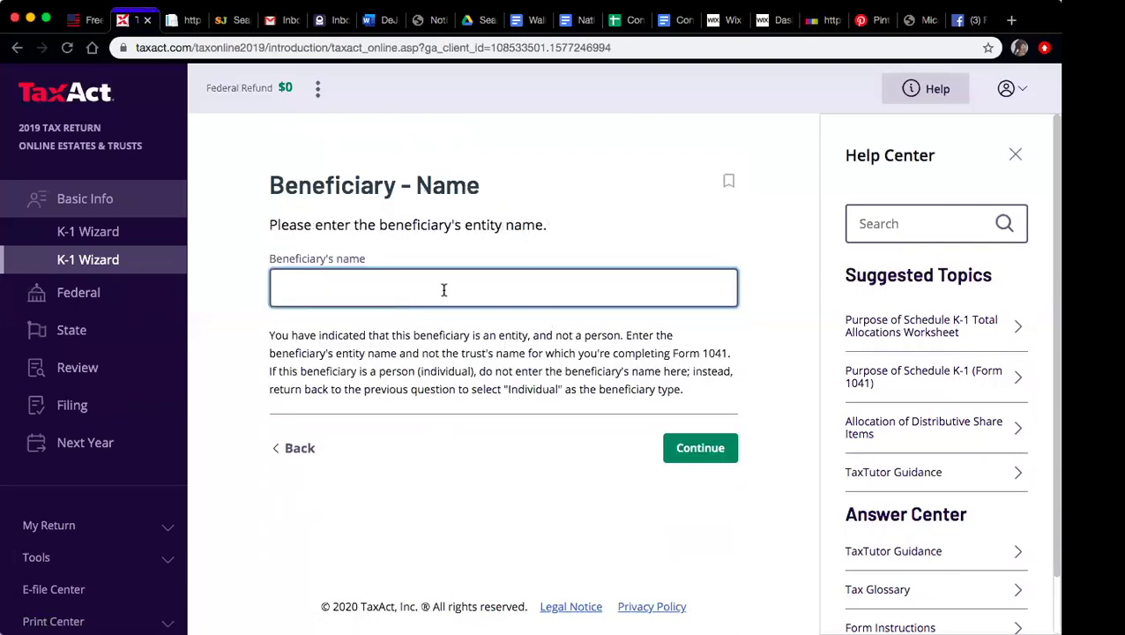
left_click(692, 451)
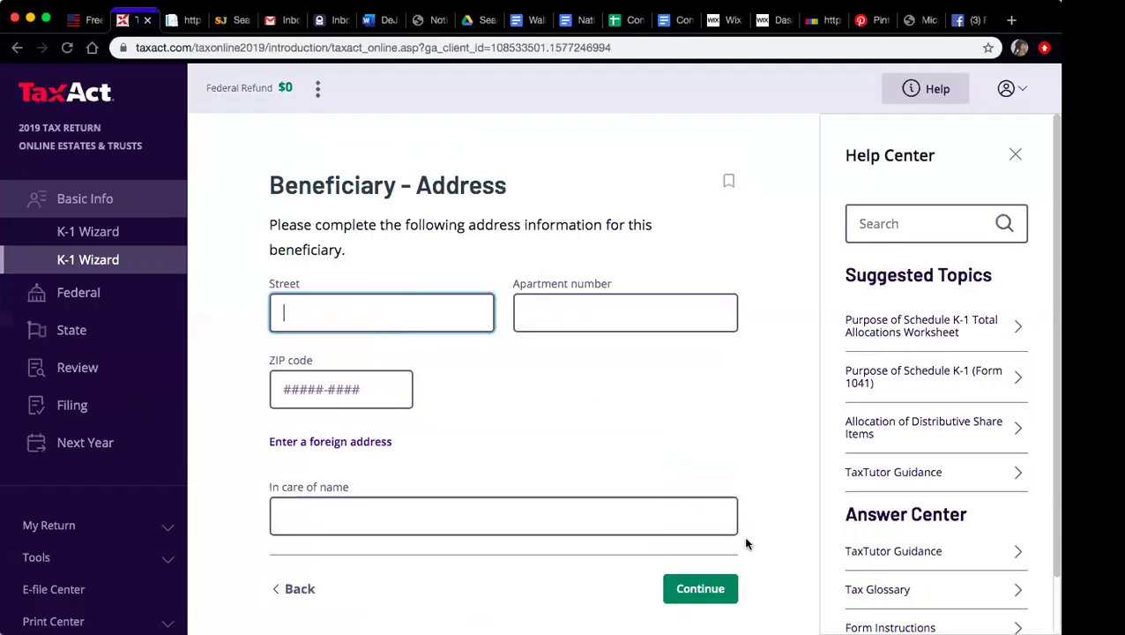
left_click(700, 588)
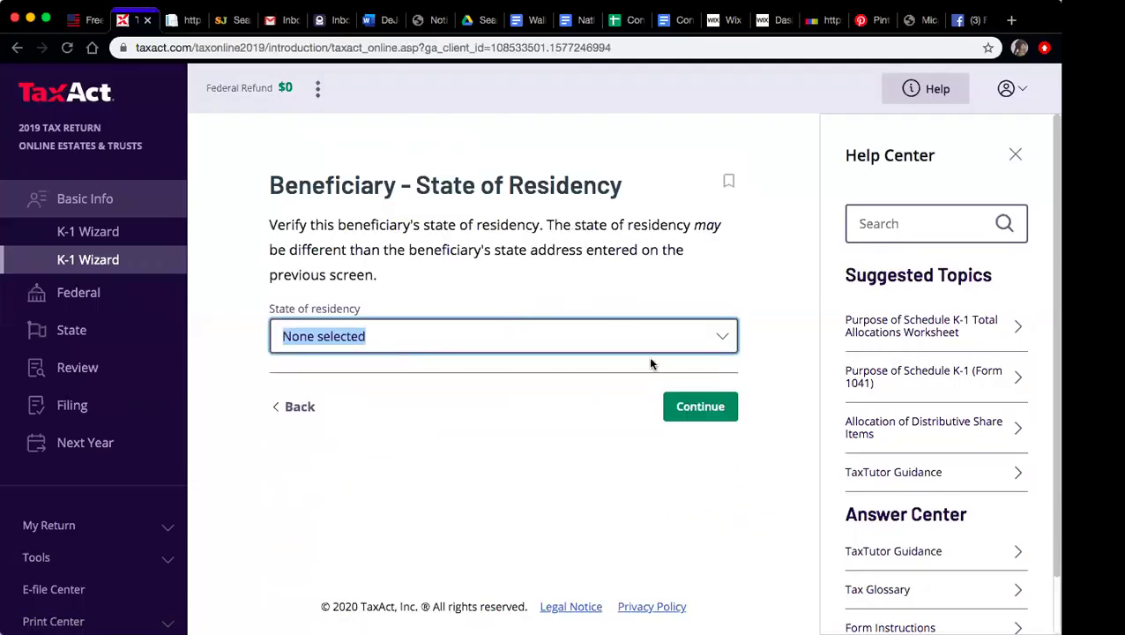
left_click(683, 407)
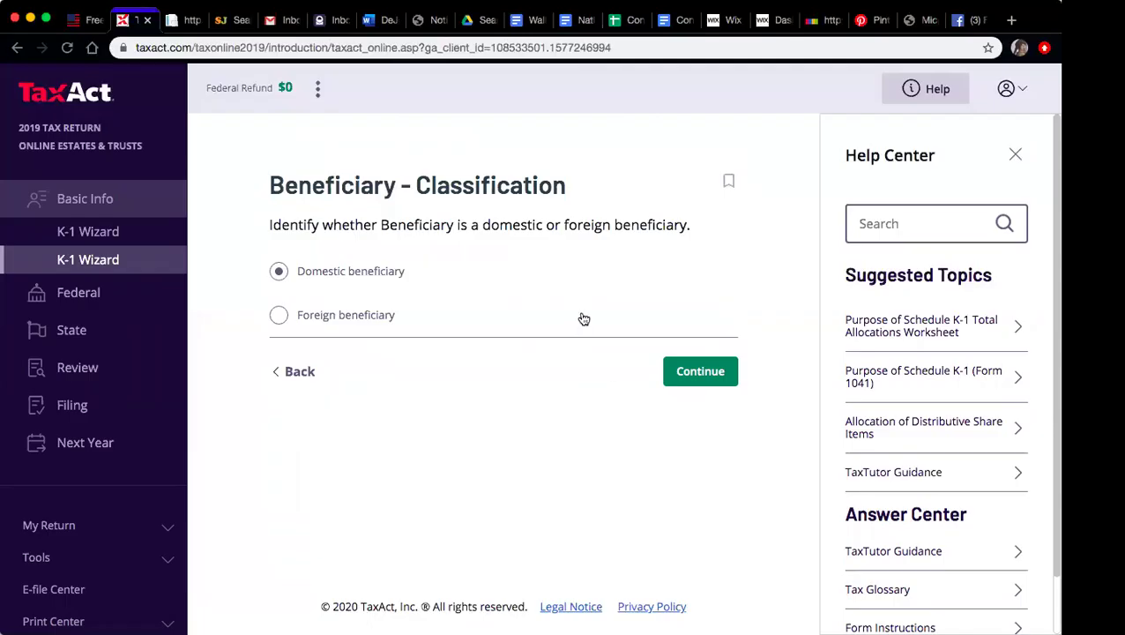
left_click(686, 371)
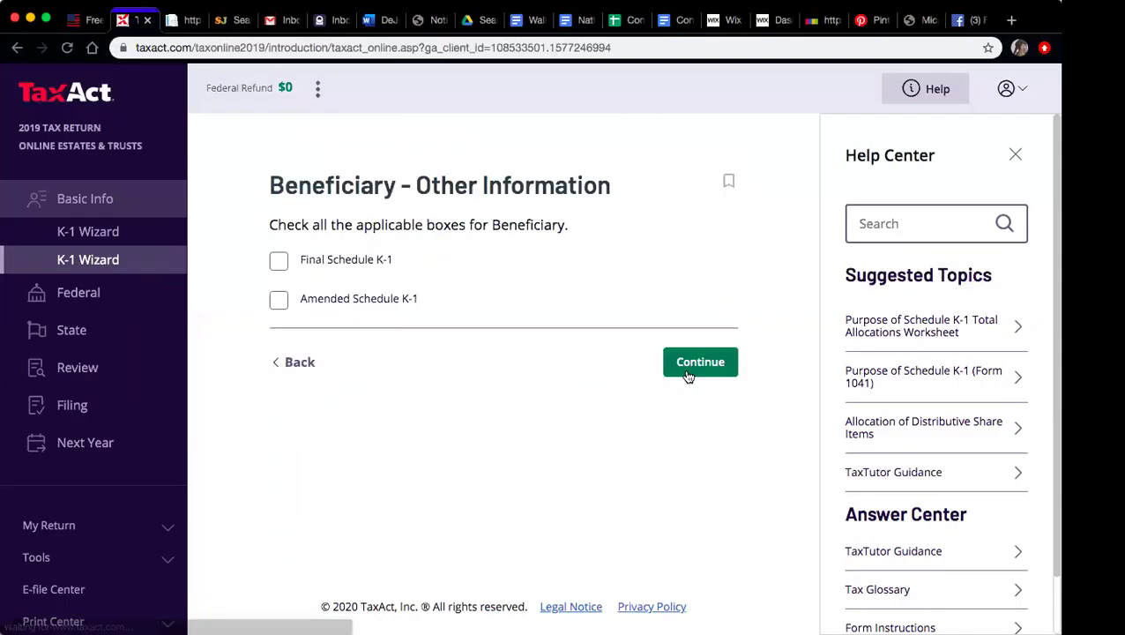
left_click(686, 371)
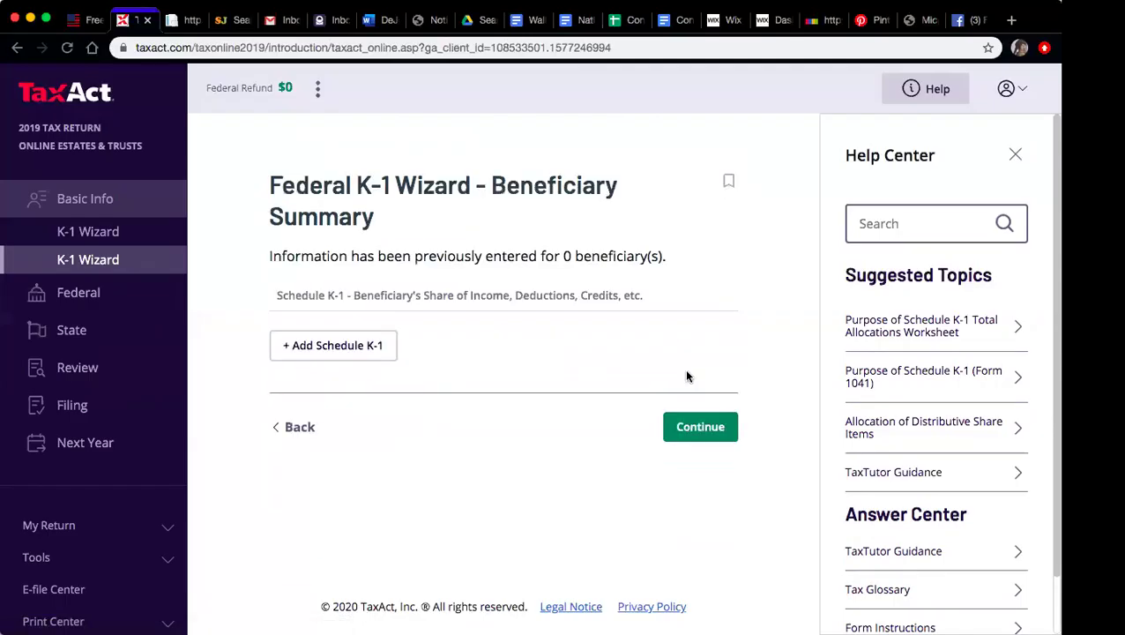
left_click(693, 431)
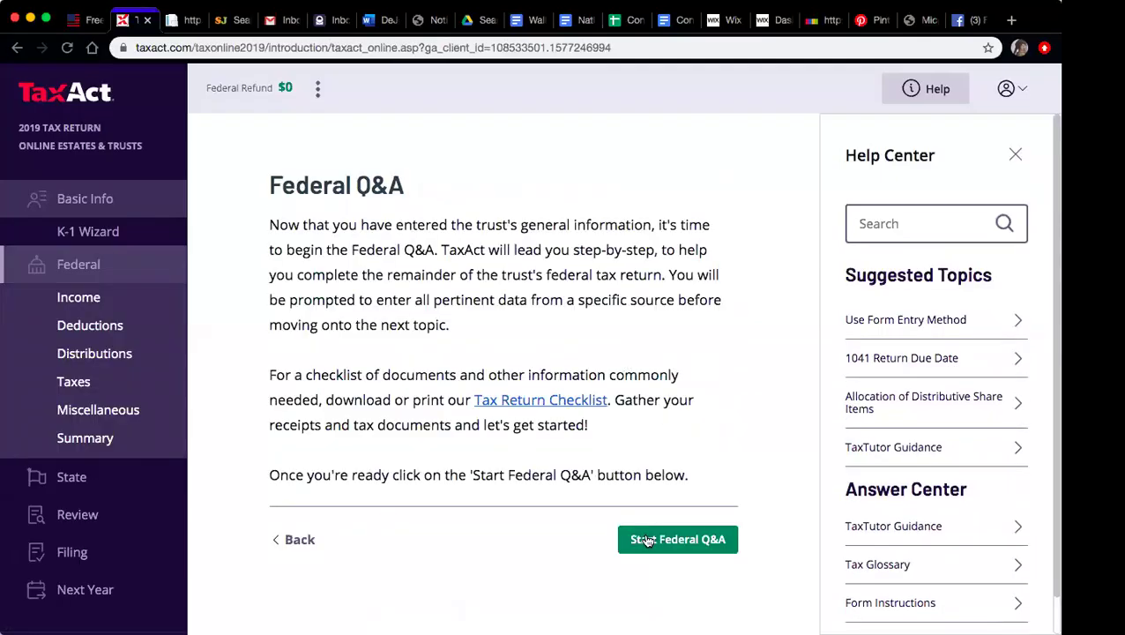
left_click(646, 541)
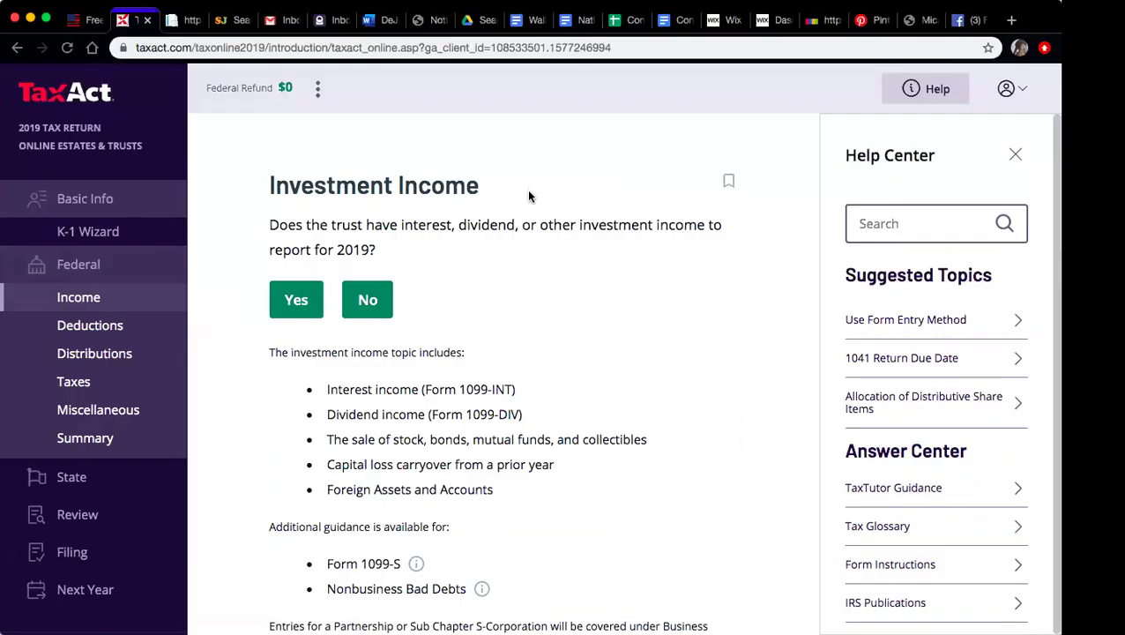
scroll(523, 210, "down", 2)
scroll(523, 210, "down", 1)
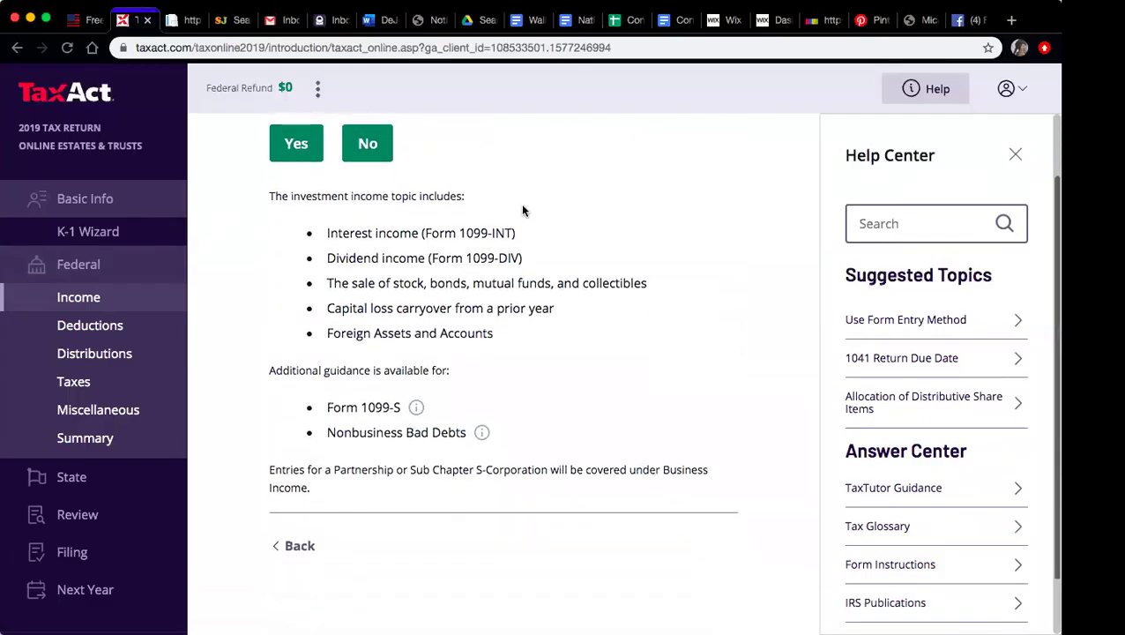
scroll(523, 210, "up", 3)
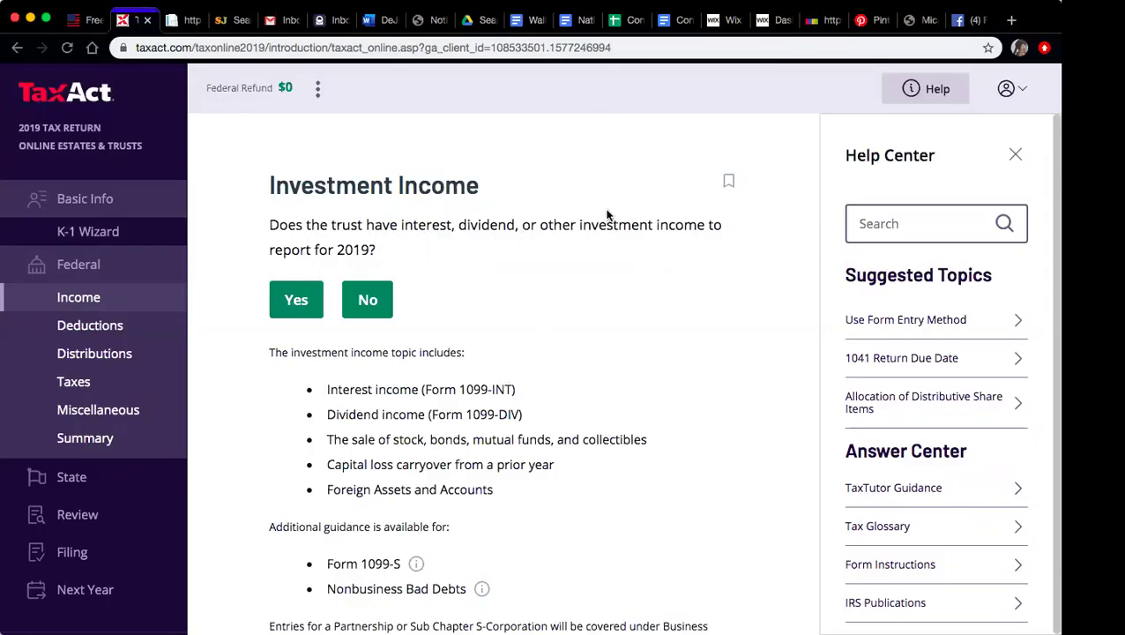
scroll(606, 214, "down", 5)
scroll(606, 214, "up", 3)
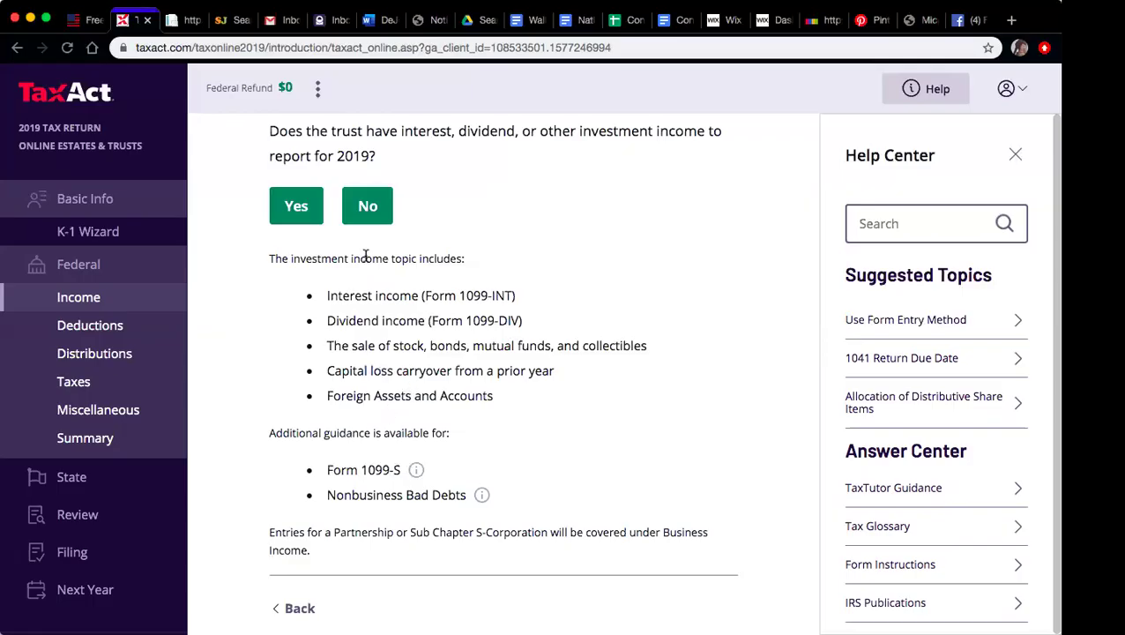
Answer Yes to investment and interest income, No to installment sales, and pass the interest explanation.
left_click(298, 212)
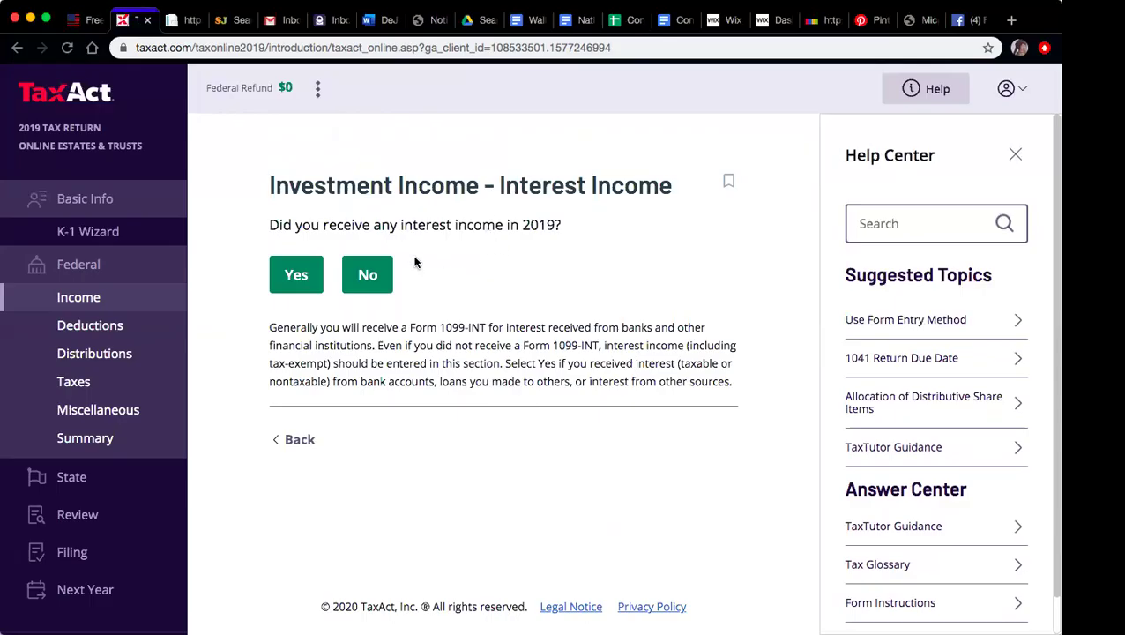
left_click(298, 280)
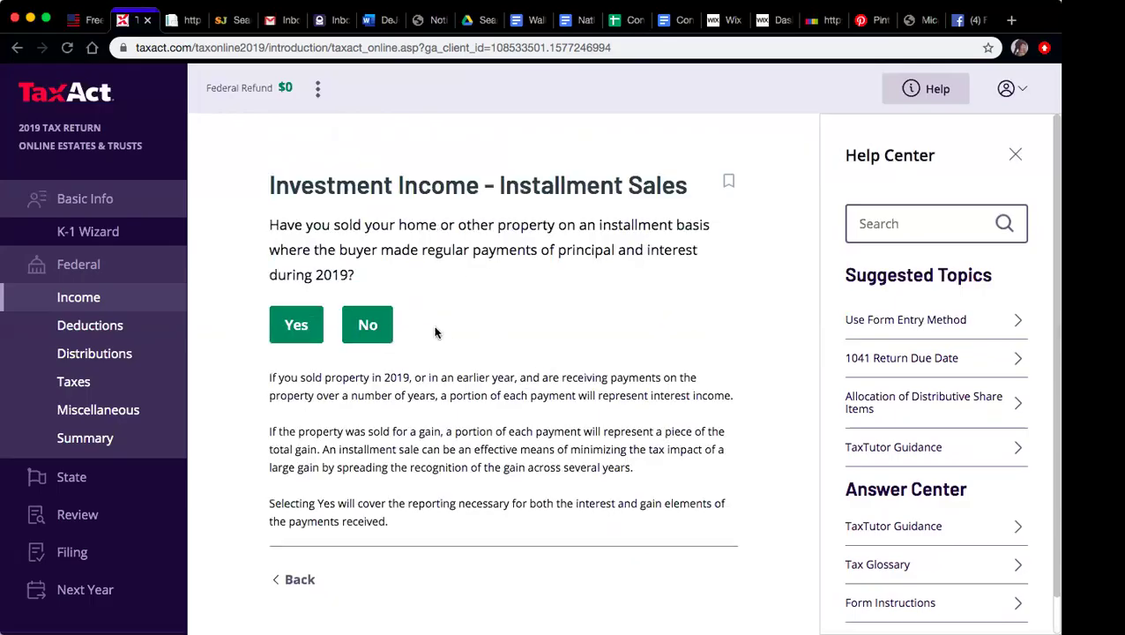
left_click(367, 323)
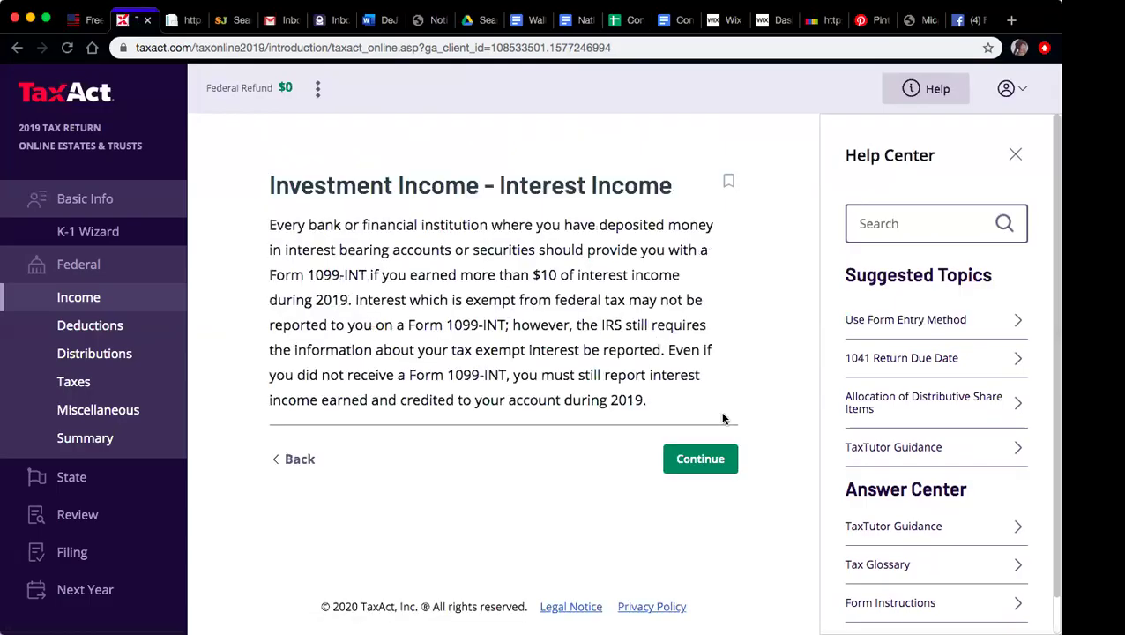
left_click(705, 460)
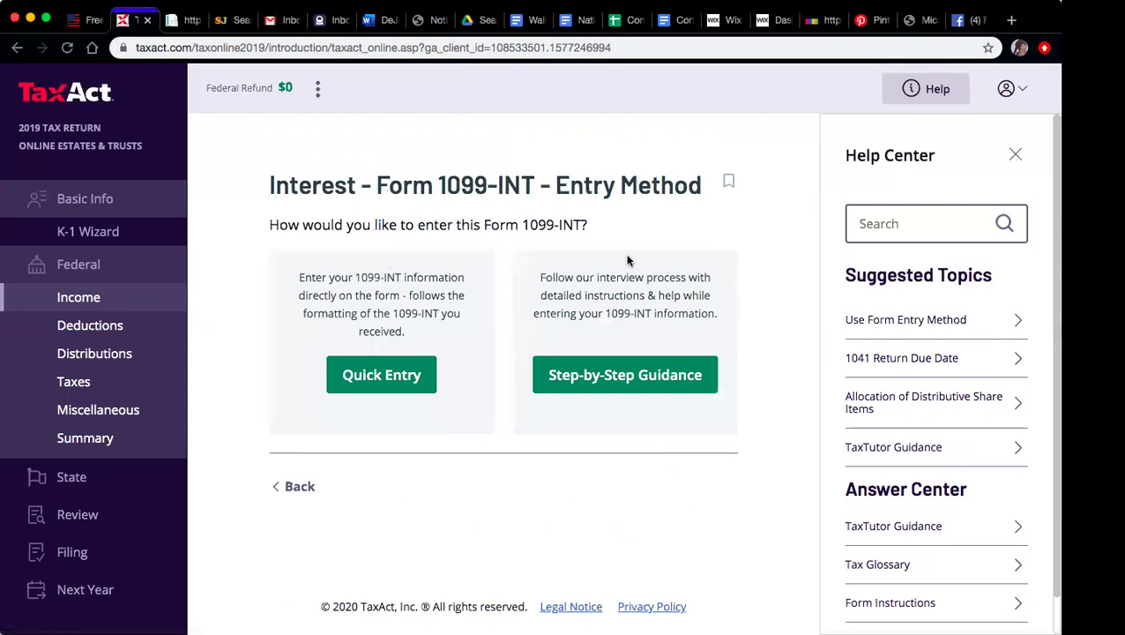
Start the guided 1099-INT payer entry, then back out through the interest pages to Investment Income.
left_click(586, 381)
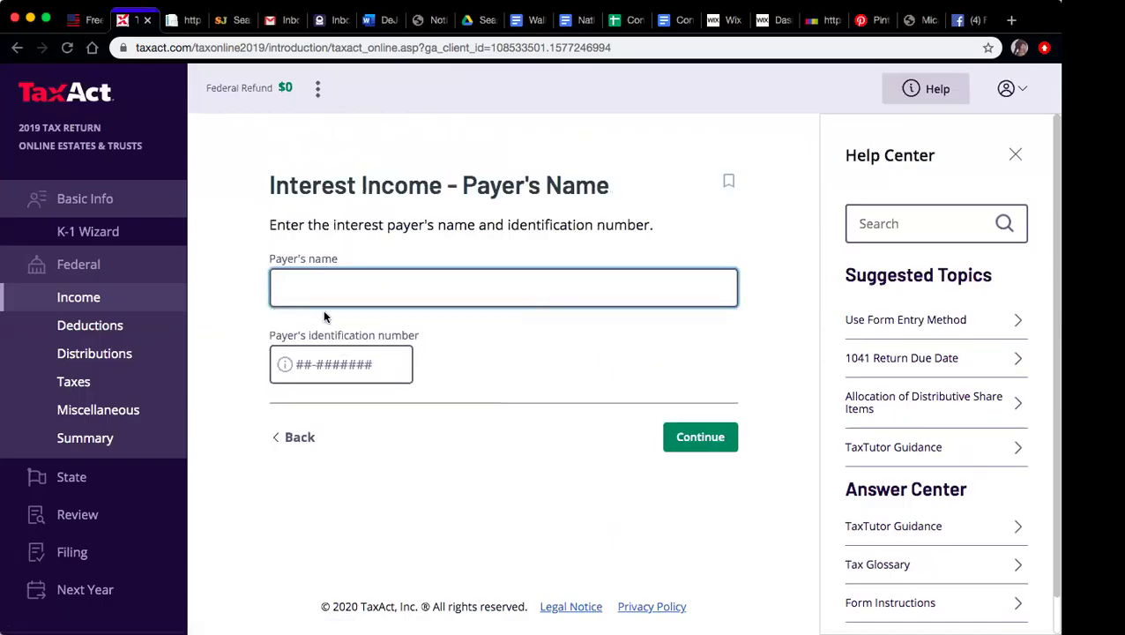
left_click(321, 363)
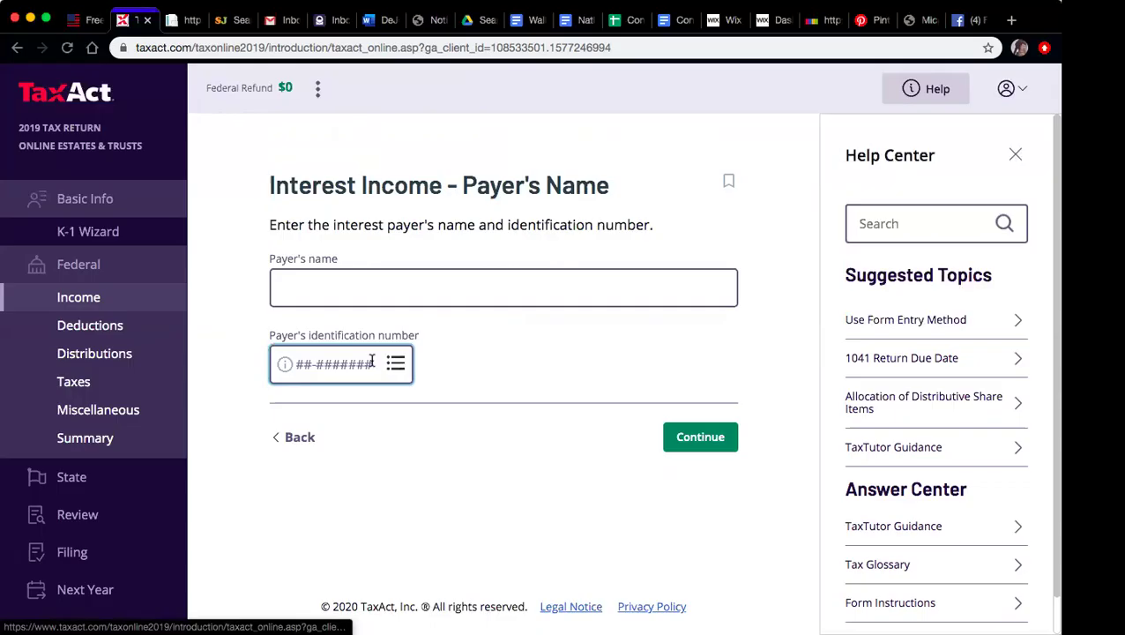
left_click(292, 436)
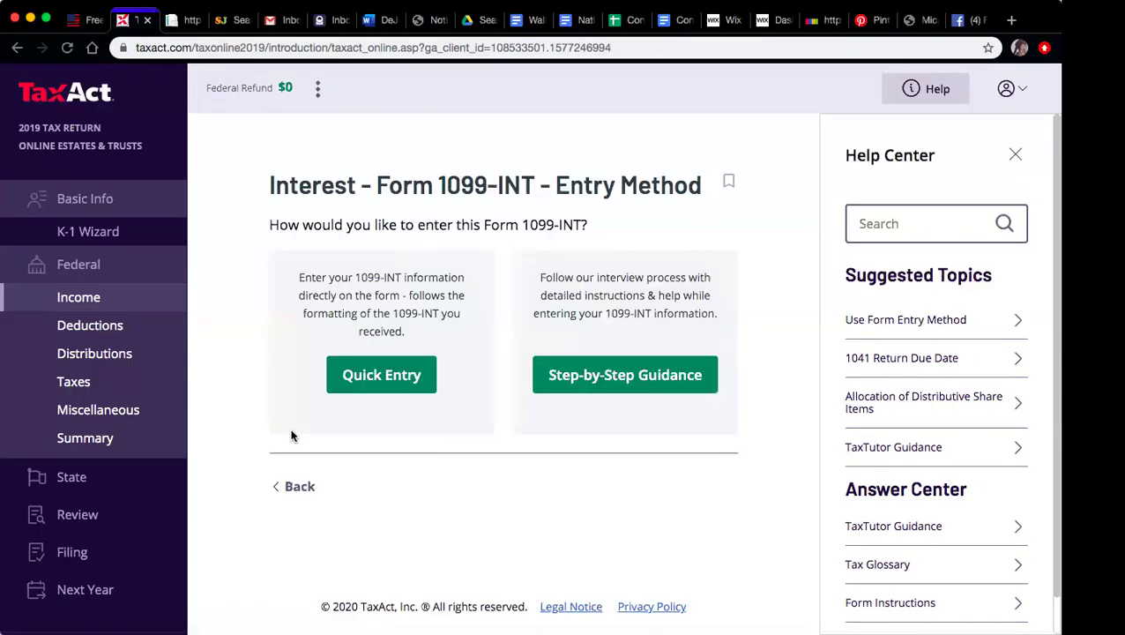
left_click(294, 494)
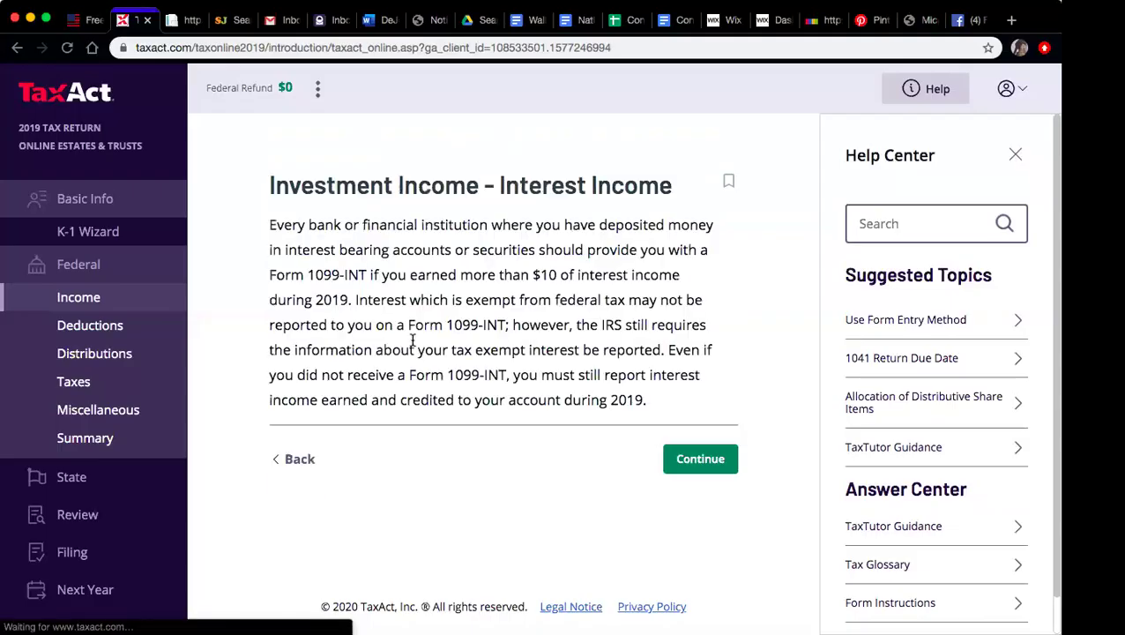
left_click(291, 458)
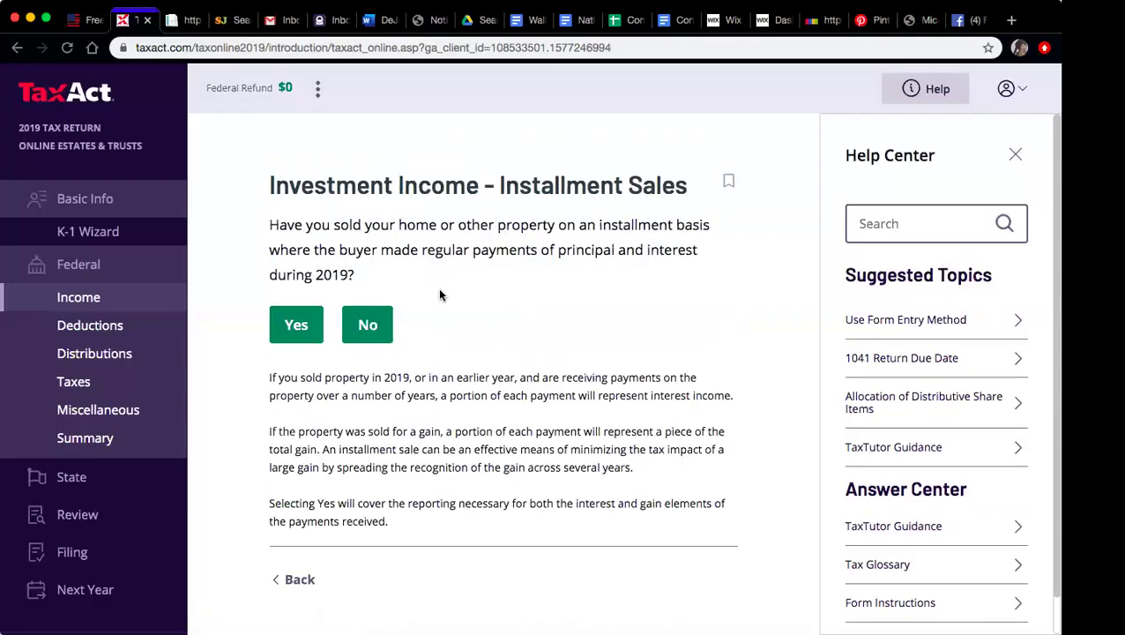
left_click(282, 580)
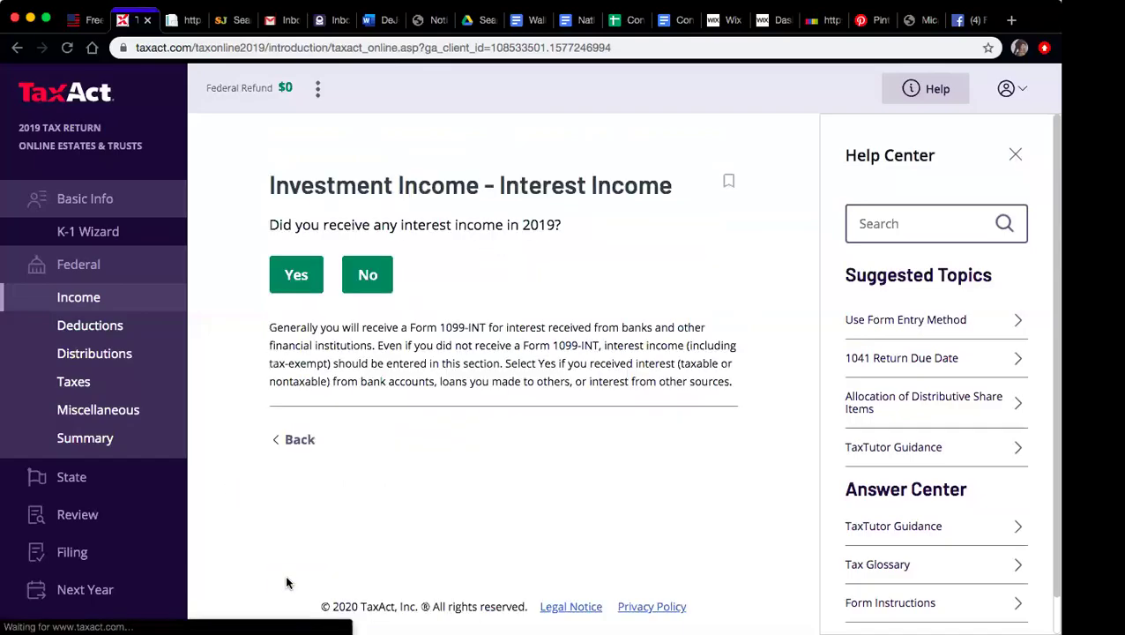
left_click(297, 441)
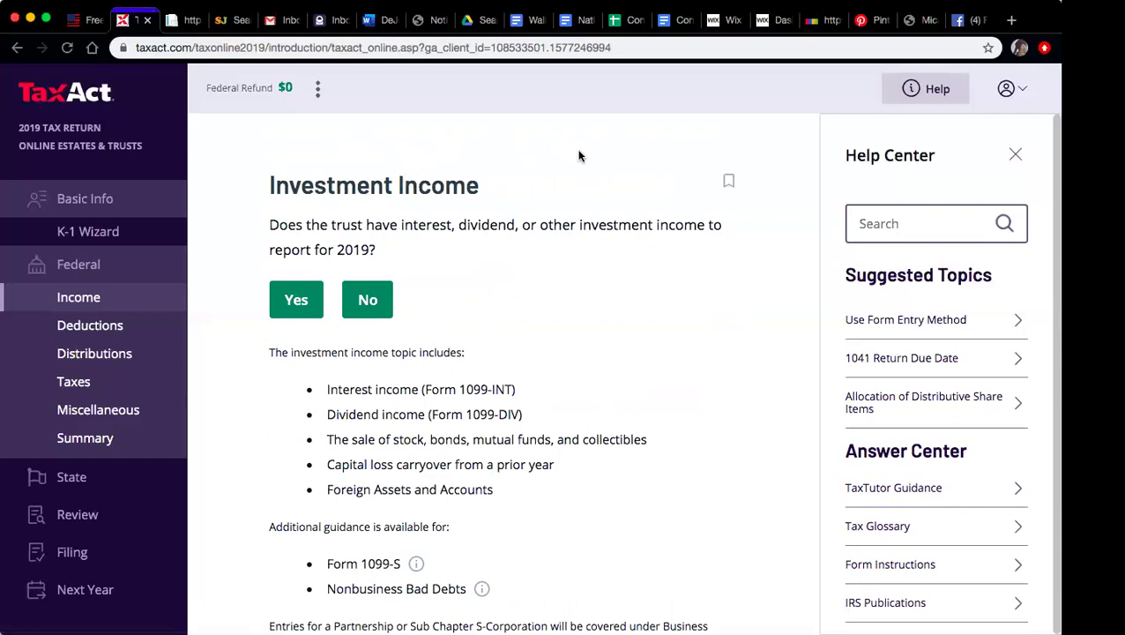
Answer No to investment, business and rental or royalty income, and Yes to other income sources.
scroll(590, 156, "down", 5)
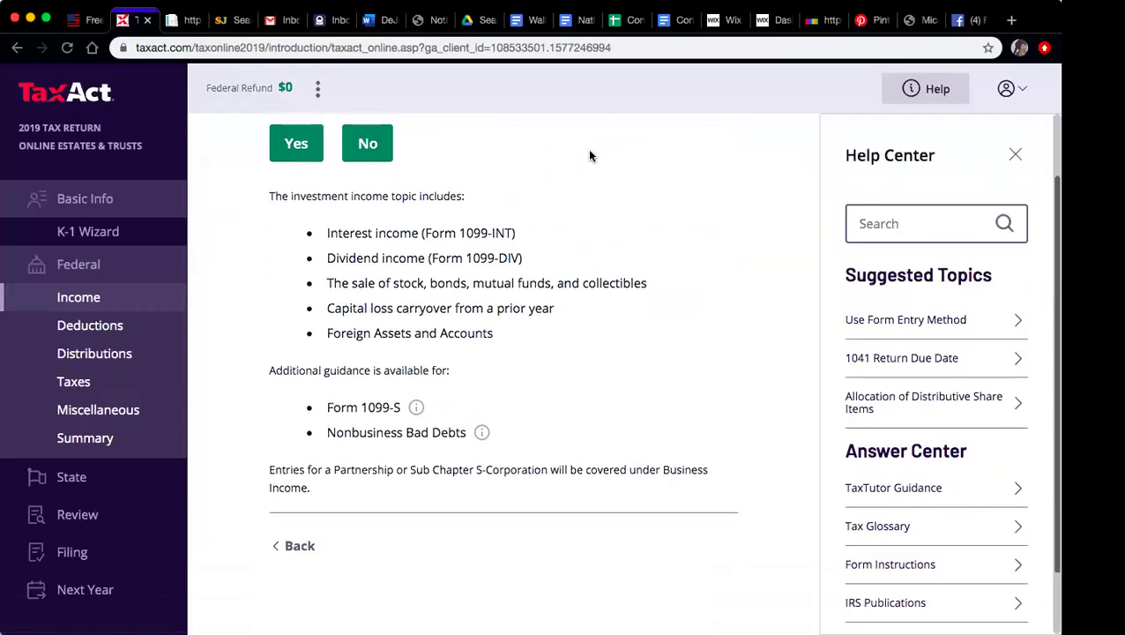
scroll(590, 156, "up", 5)
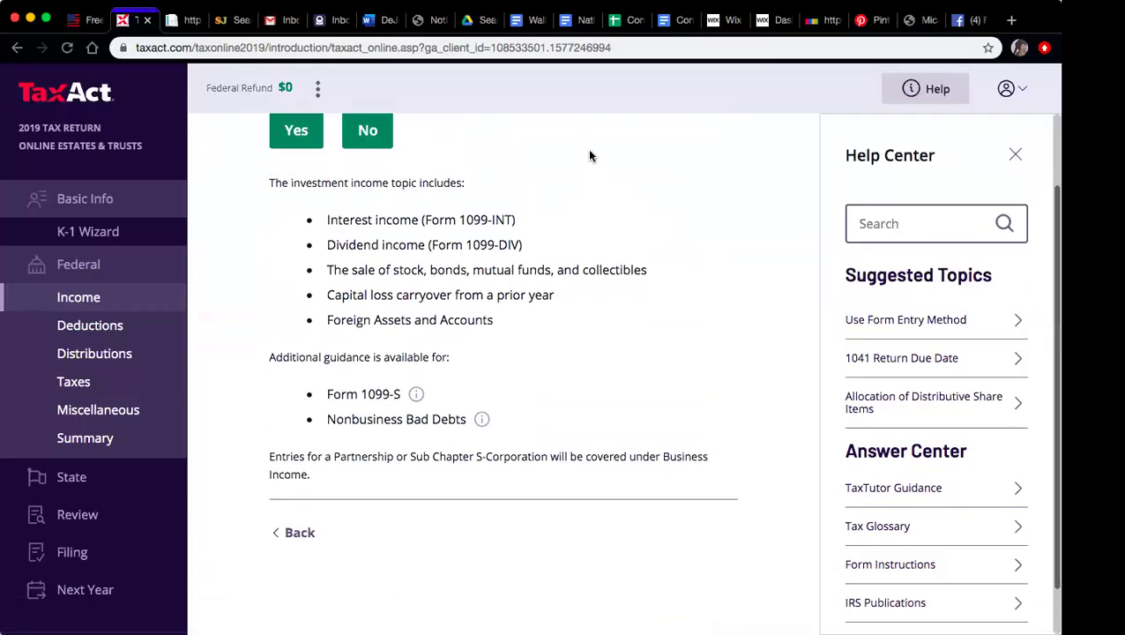
left_click(363, 264)
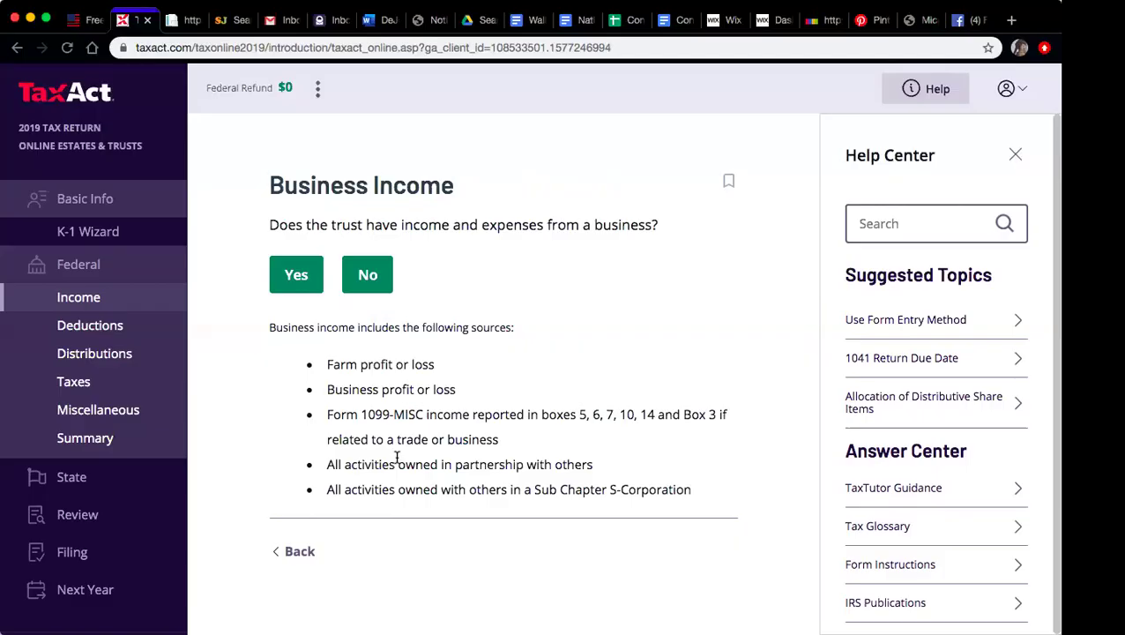
left_click(372, 286)
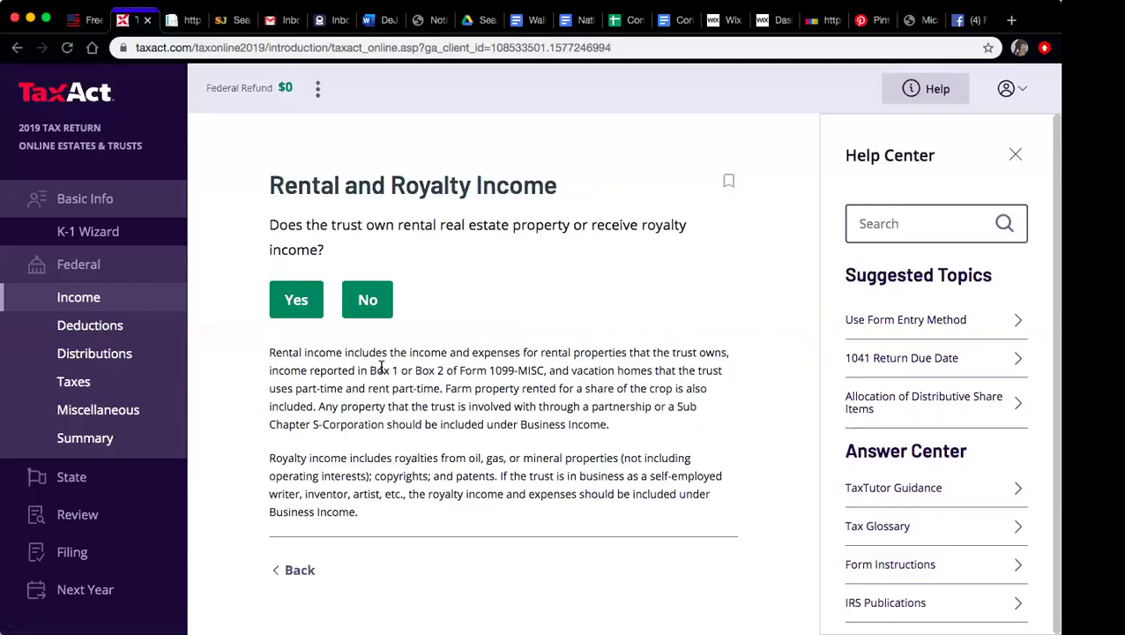
left_click(369, 304)
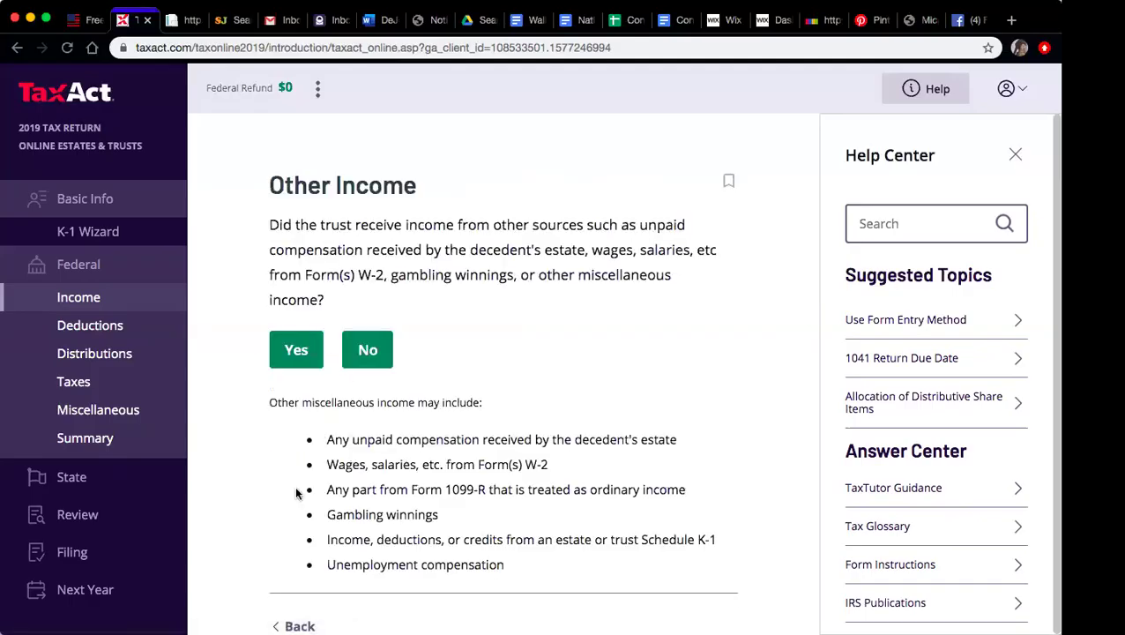
left_click(299, 350)
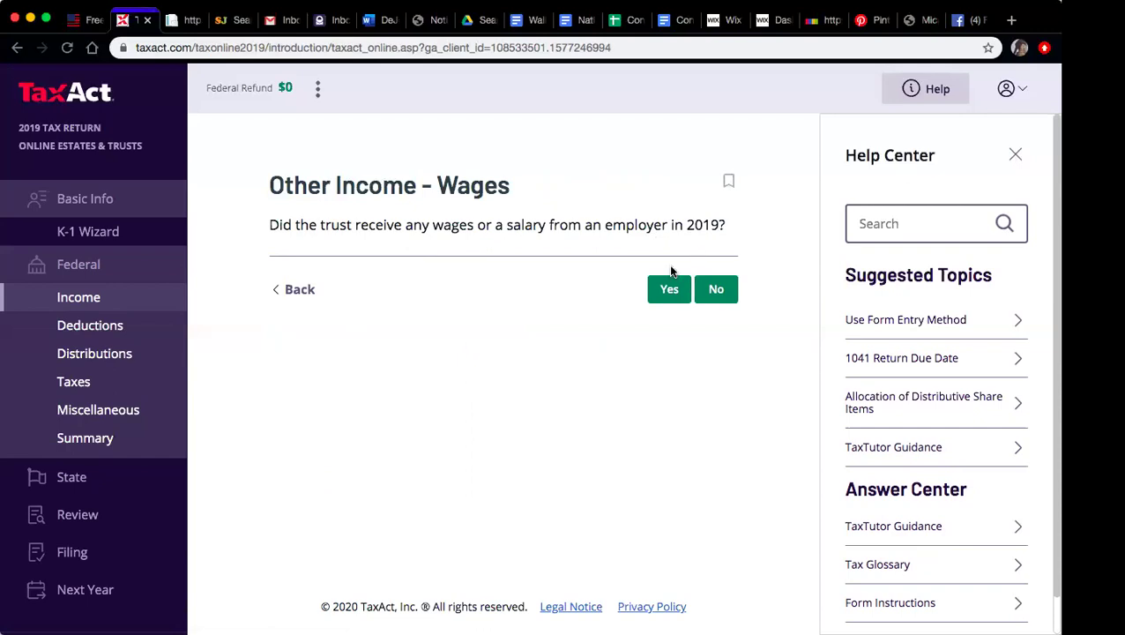
Decline wages, retirement, 1099-MISC, unemployment, trust-beneficiary, gambling and miscellaneous income.
left_click(716, 291)
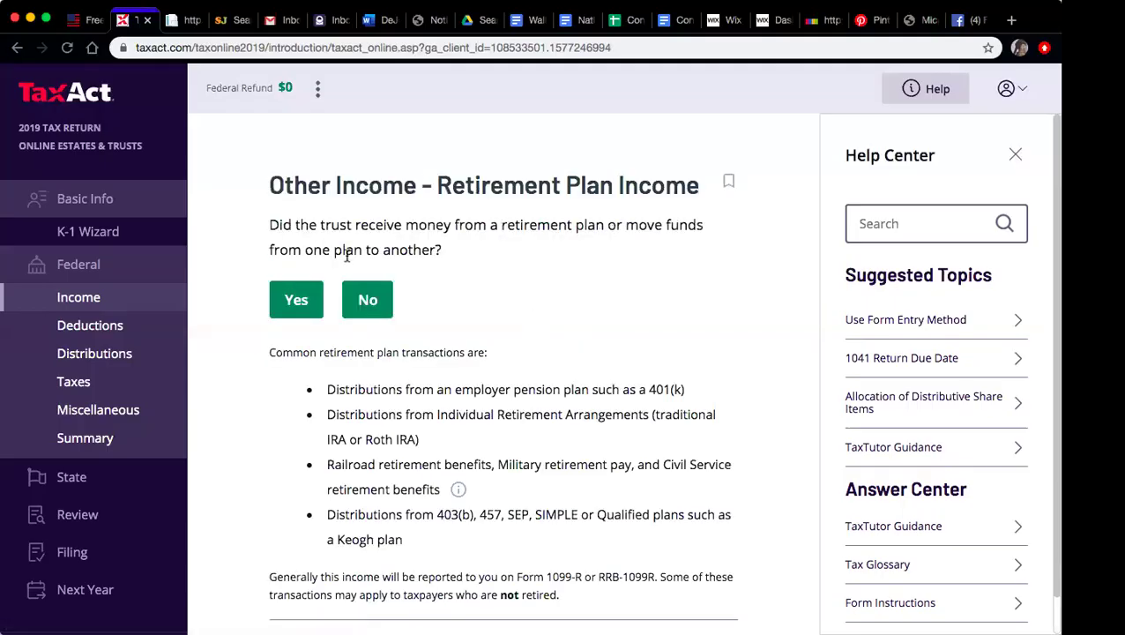
left_click(363, 318)
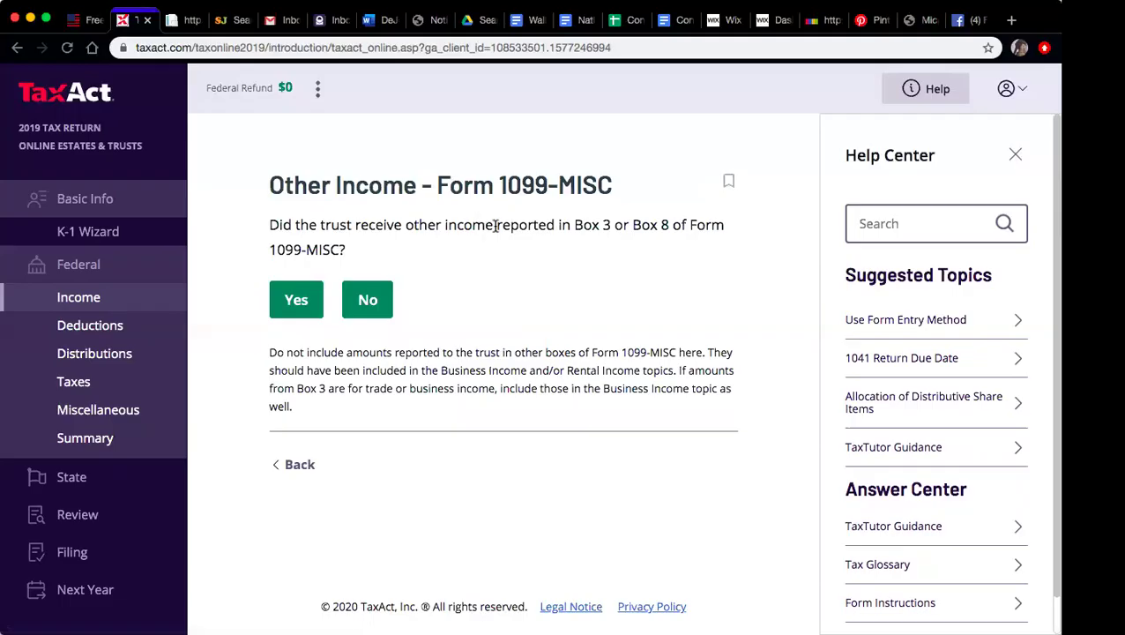
left_click(378, 307)
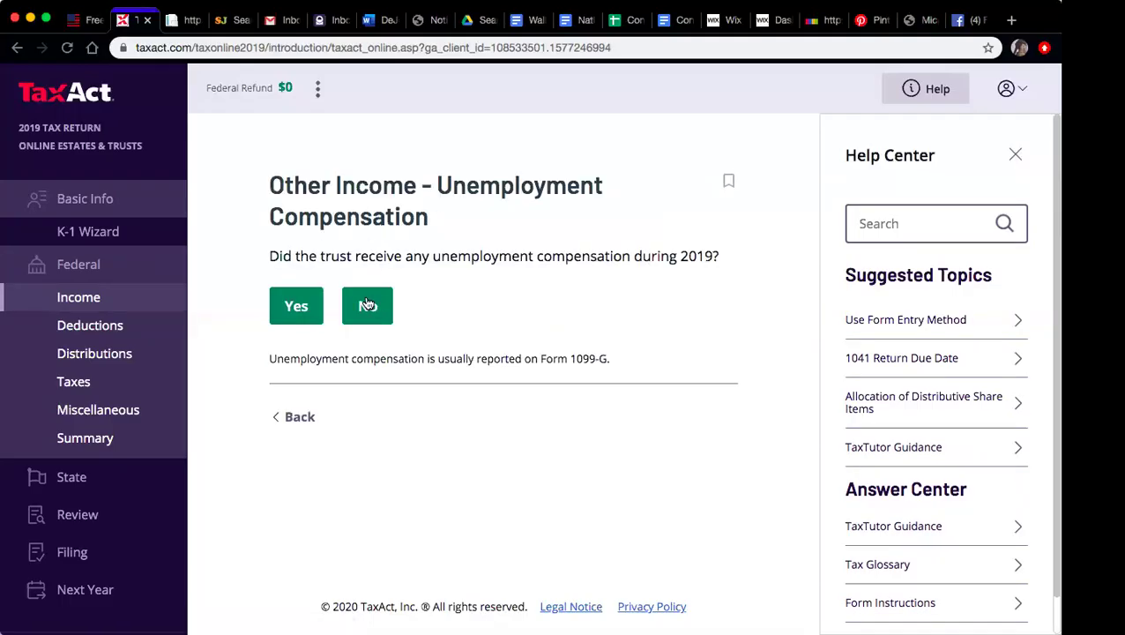
left_click(368, 305)
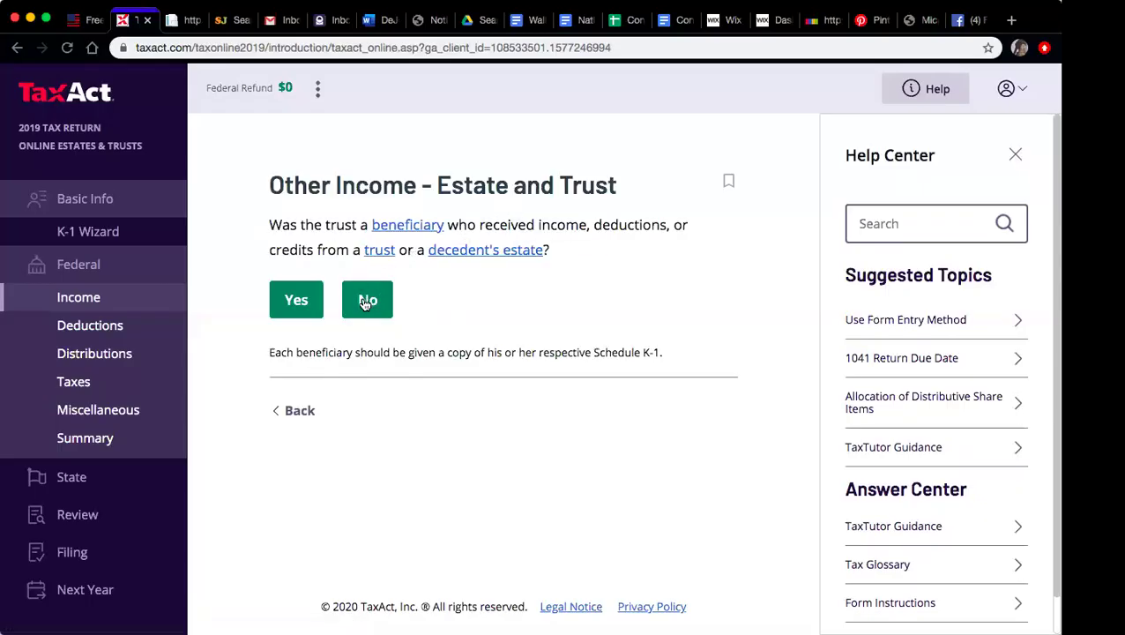
left_click(365, 301)
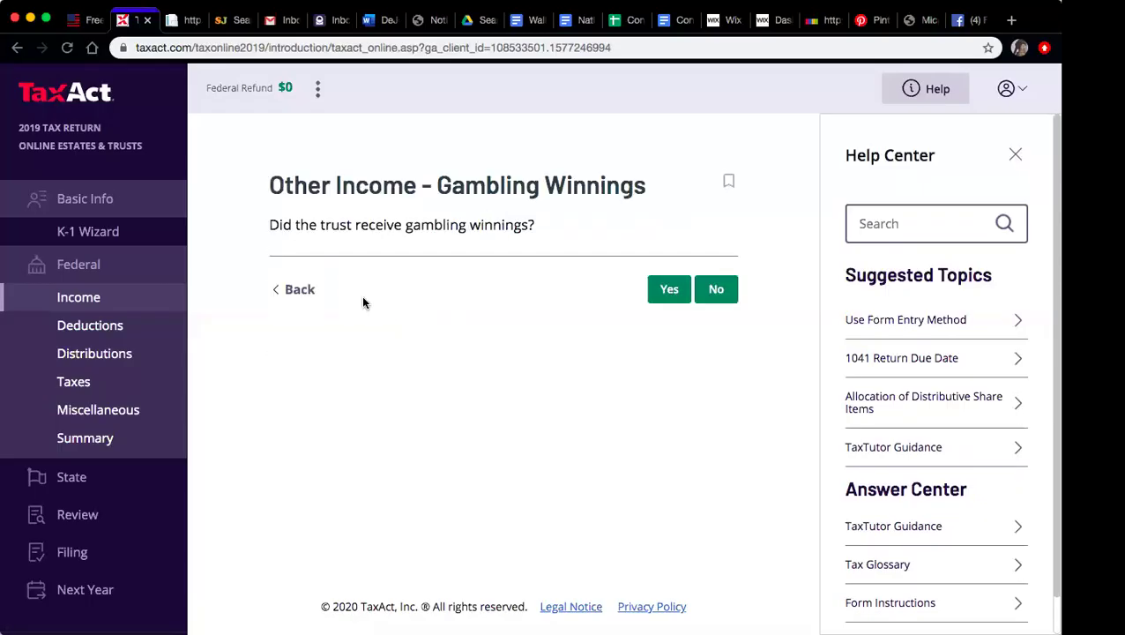
left_click(711, 294)
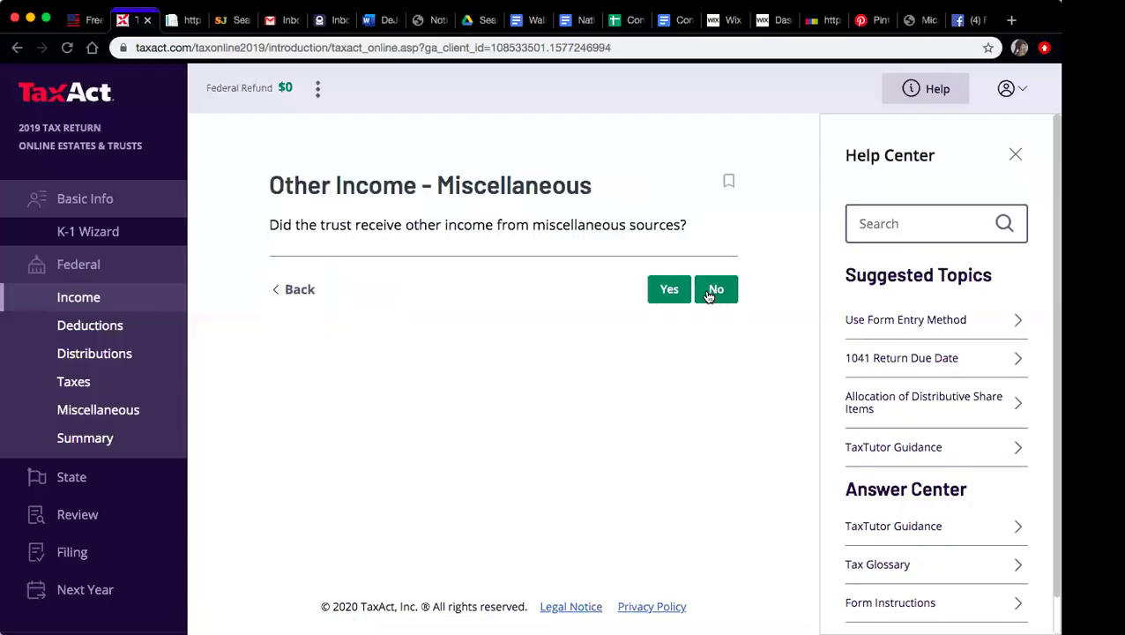
left_click(725, 294)
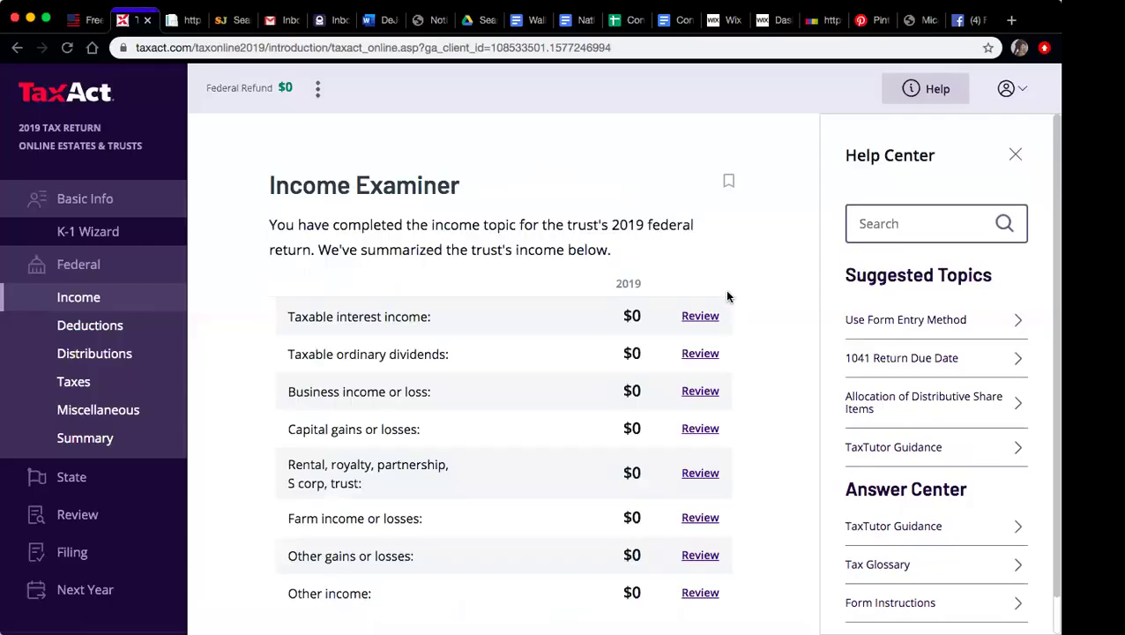
Open the Review for Capital gains or losses from the Income Examiner summary.
scroll(514, 197, "down", 3)
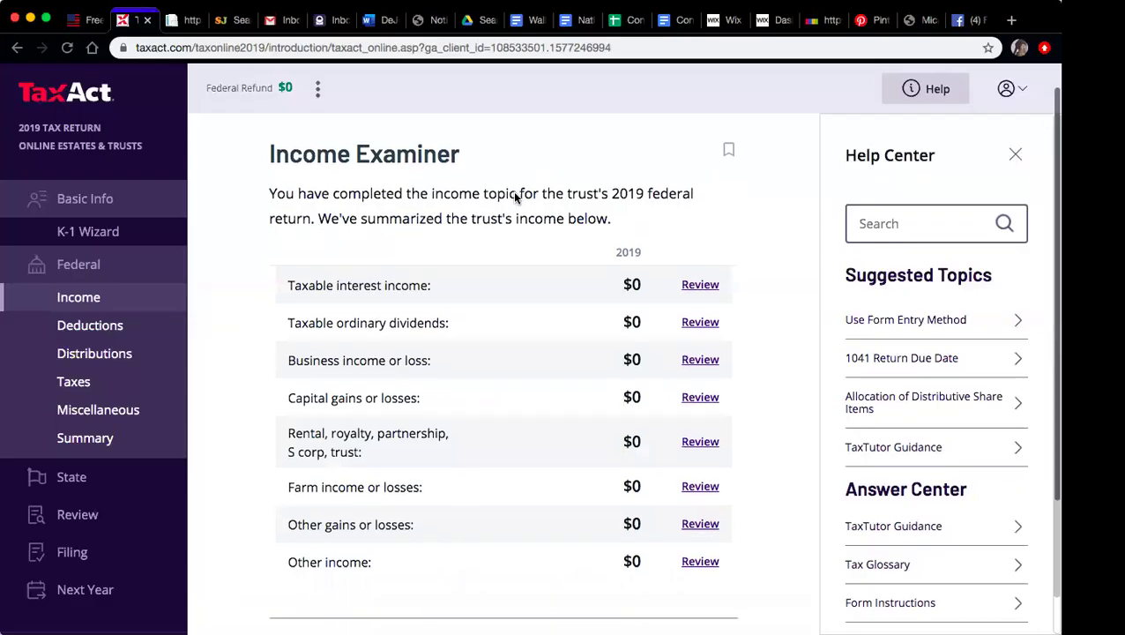
scroll(515, 196, "up", 2)
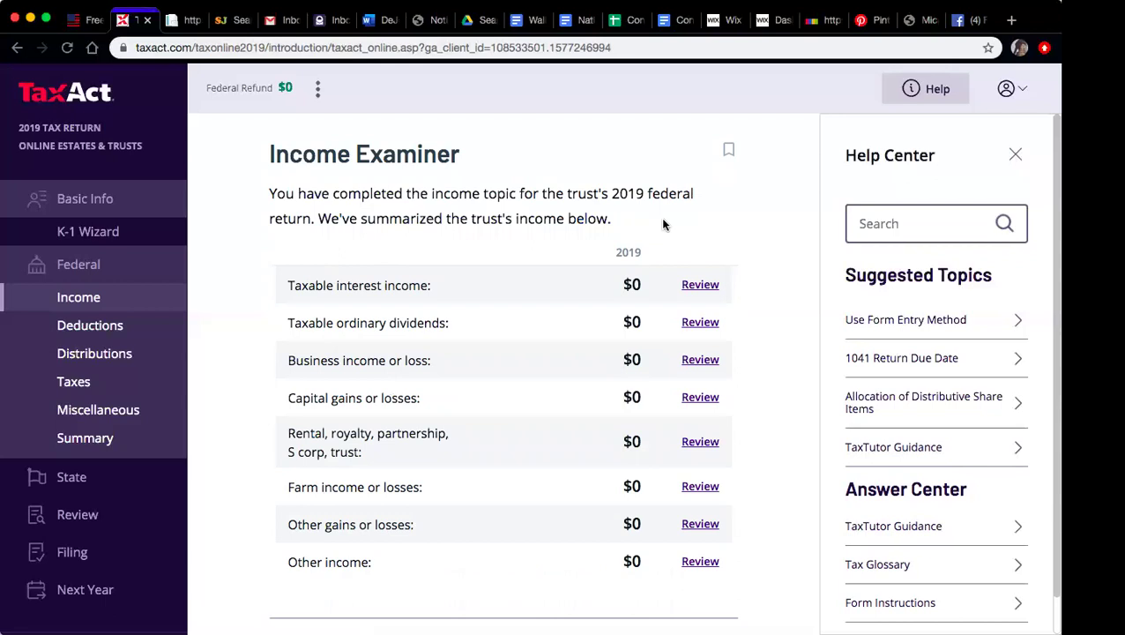
scroll(755, 178, "down", 4)
scroll(755, 177, "up", 2)
scroll(755, 178, "up", 1)
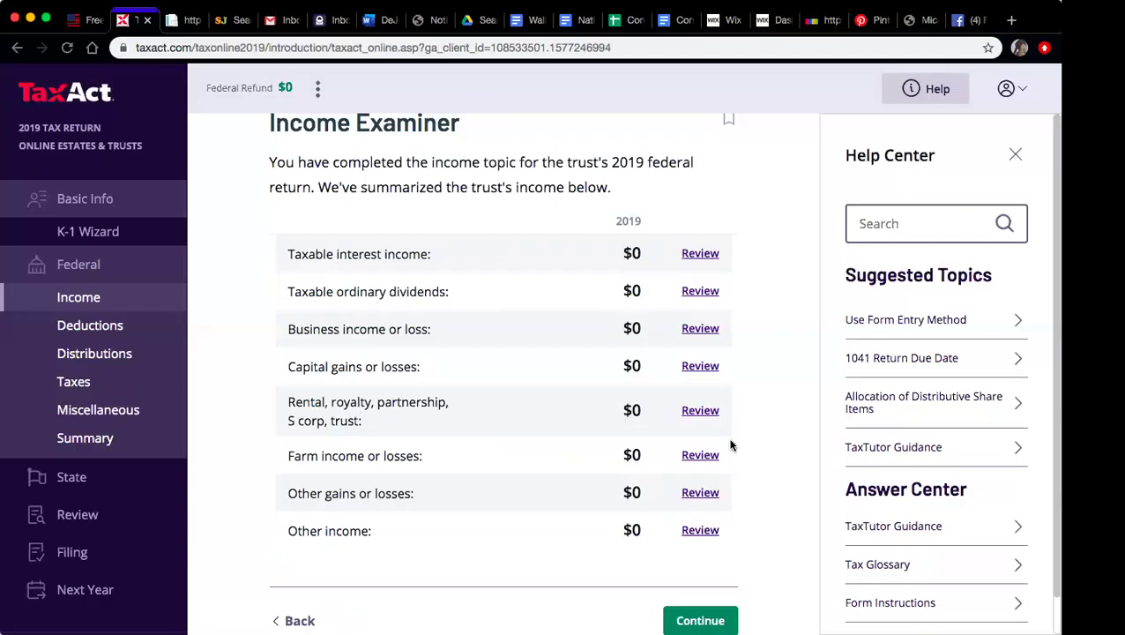
left_click(702, 366)
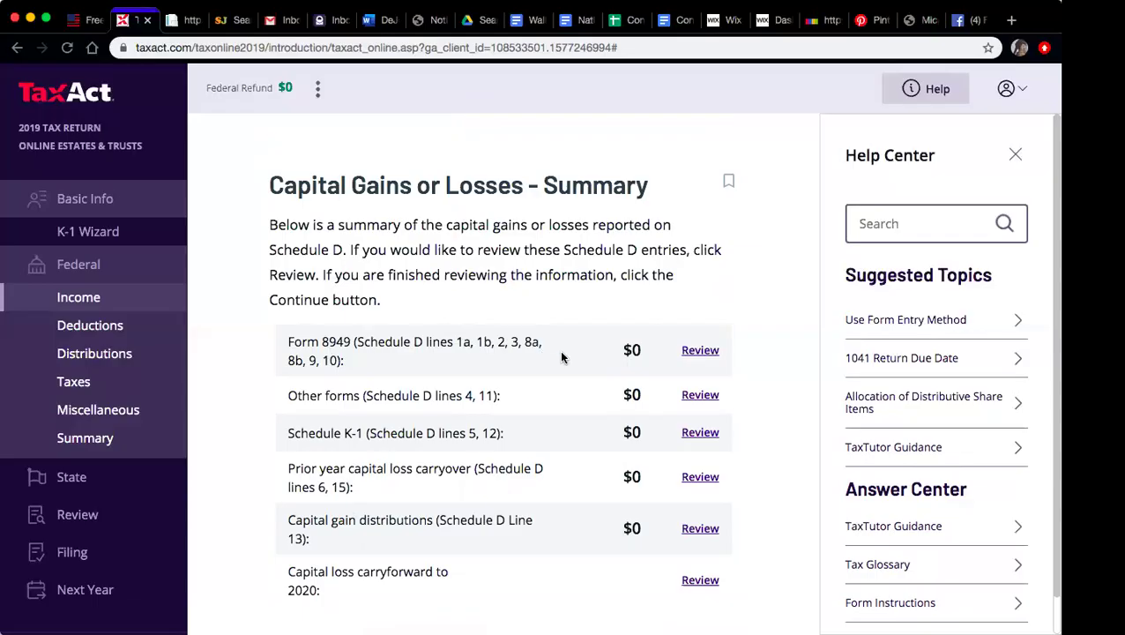
Start a guided Form 1099-B sale from the Form 8949 review, accepting short-term category A.
left_click(698, 355)
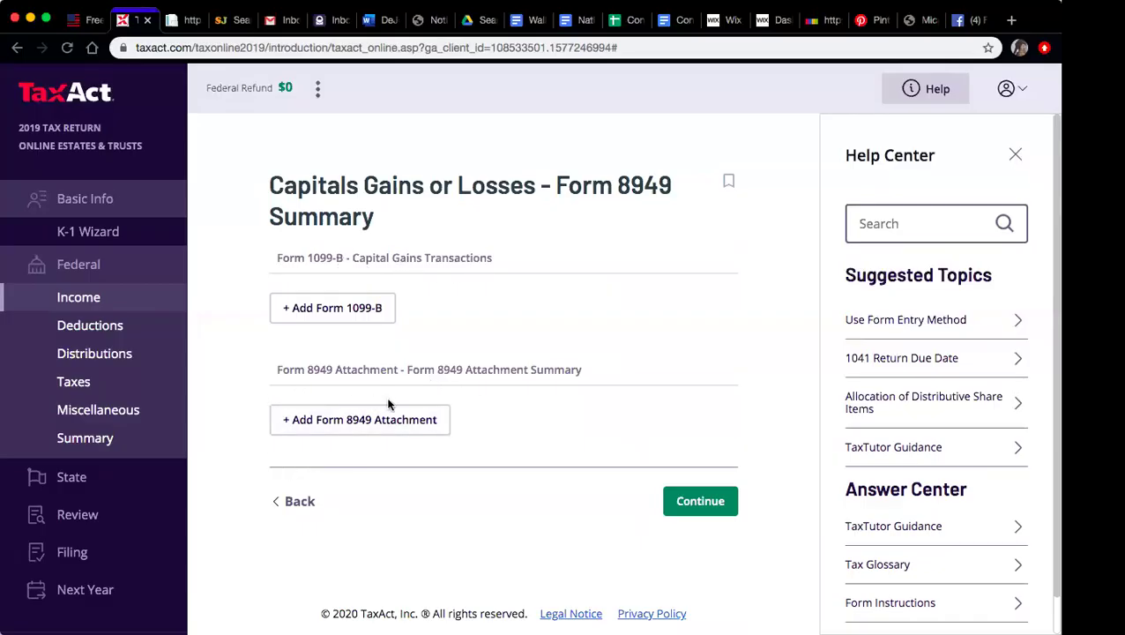
left_click(291, 310)
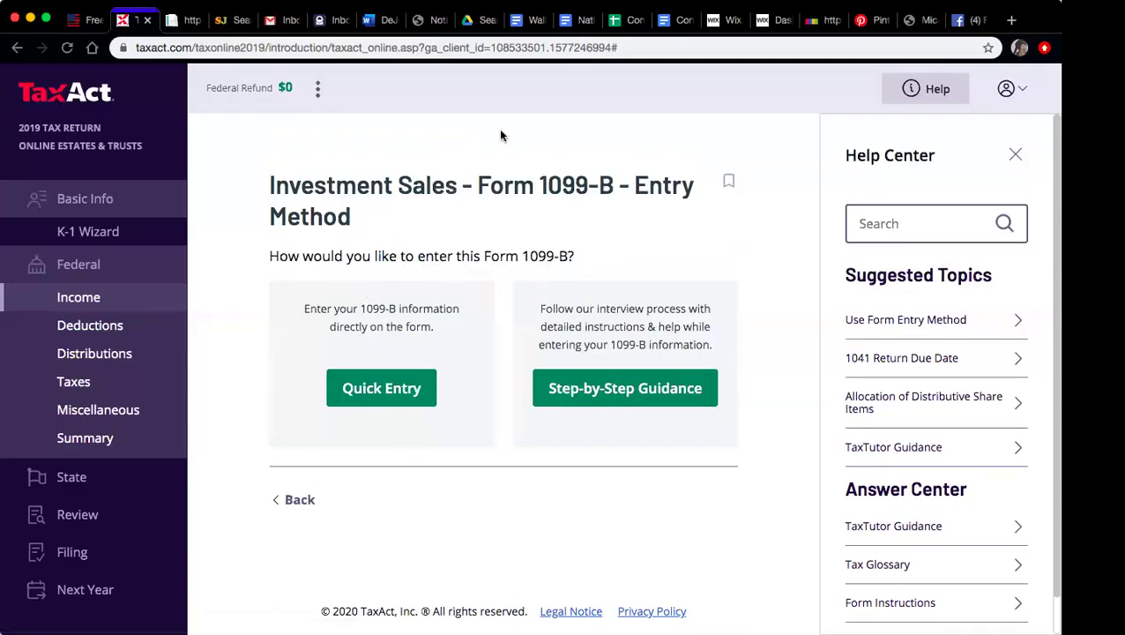
left_click(605, 392)
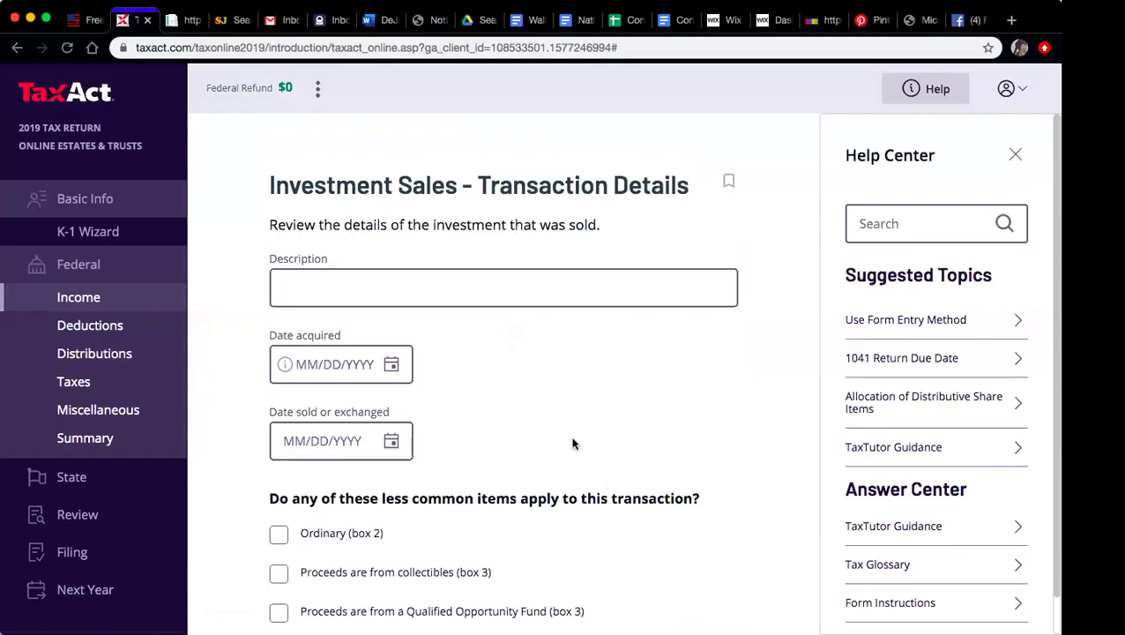
scroll(573, 444, "down", 5)
scroll(573, 444, "up", 5)
scroll(648, 404, "down", 5)
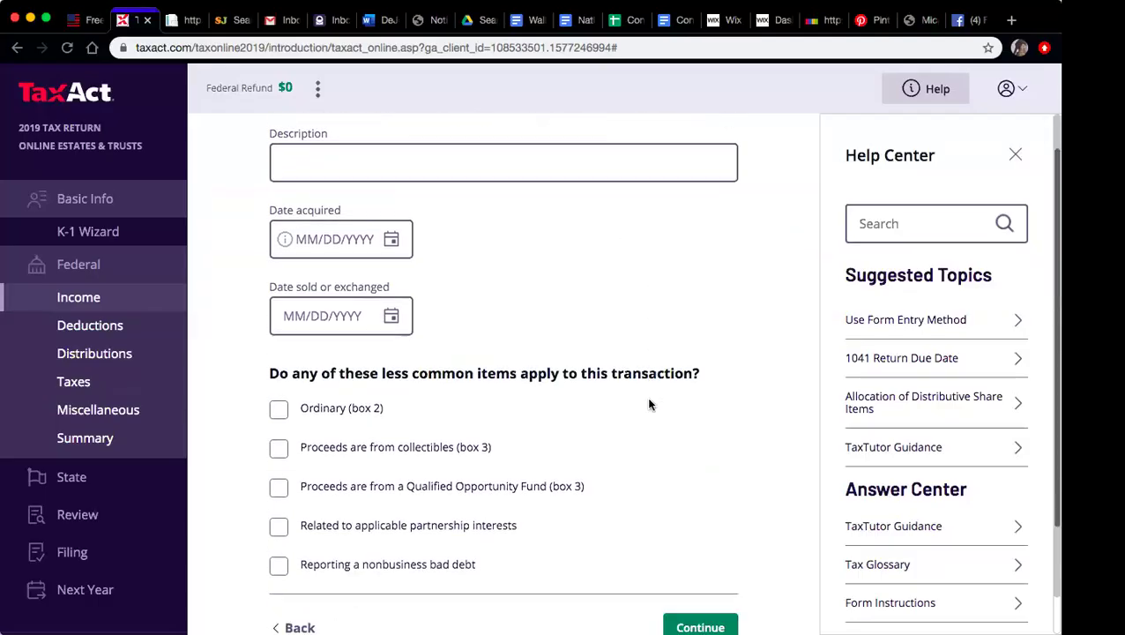
left_click(706, 568)
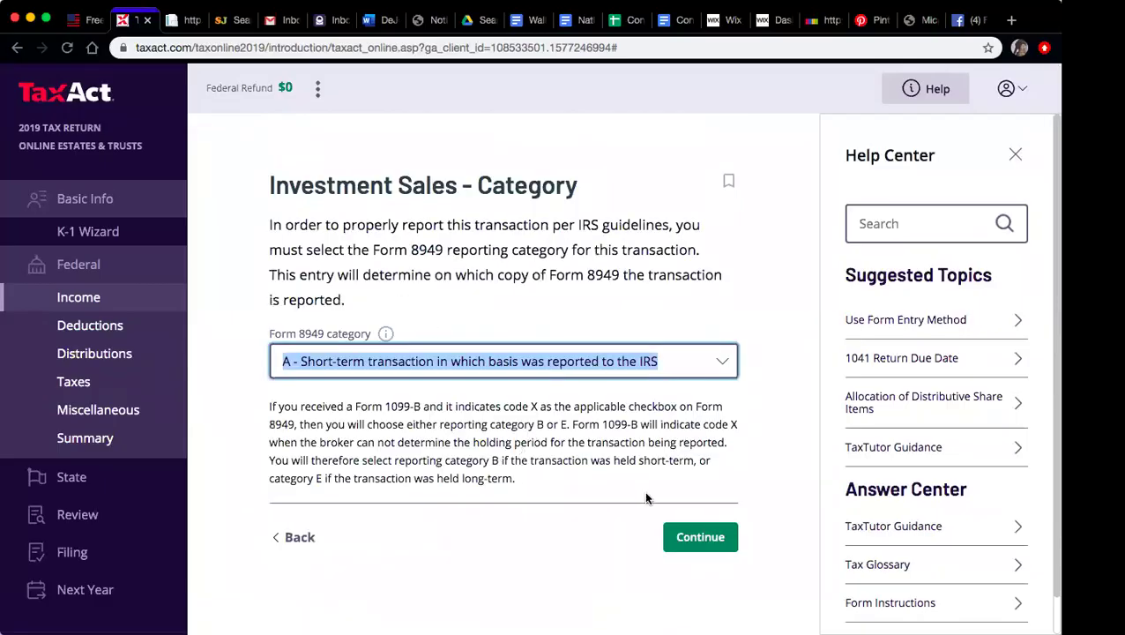
left_click(683, 539)
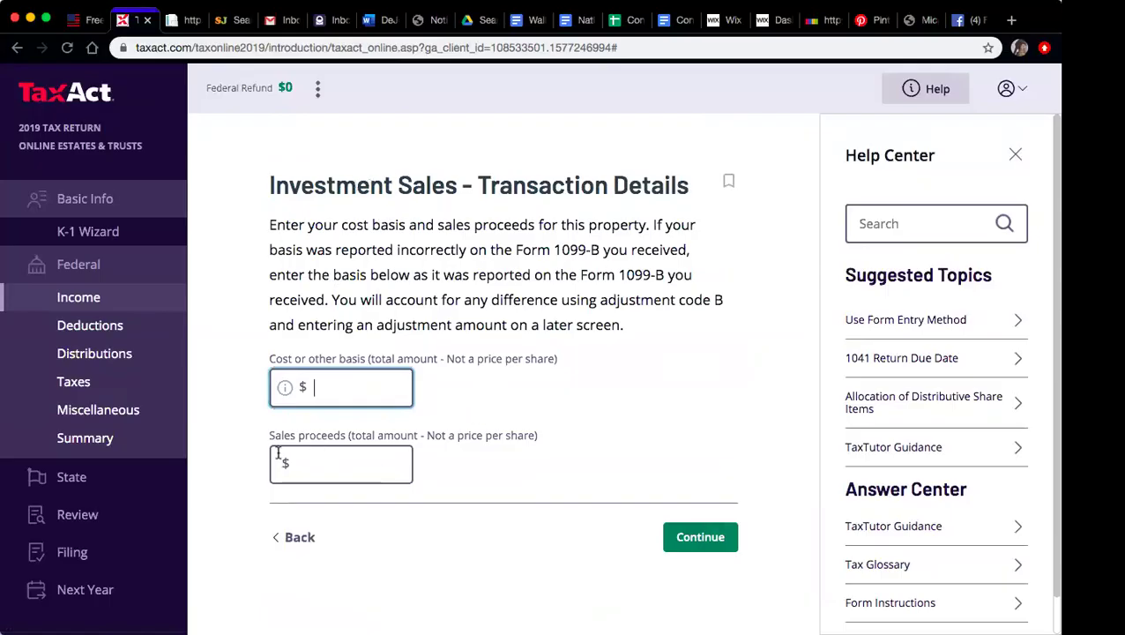
Back out without basis or proceeds to the capital gains summary and finish the topic.
left_click(287, 545)
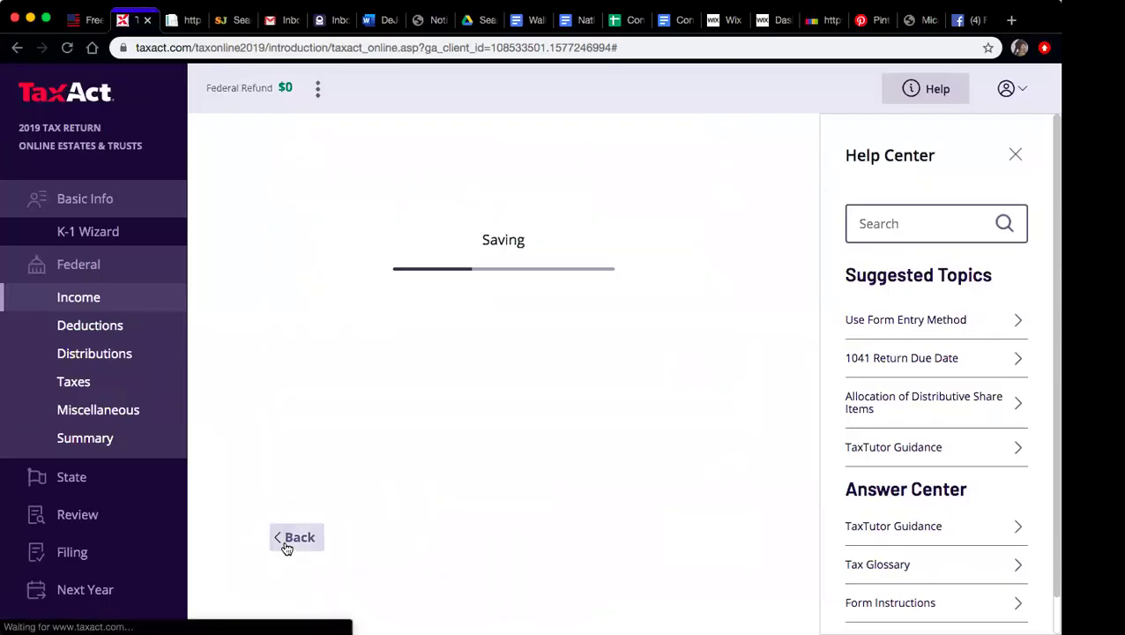
left_click(243, 459)
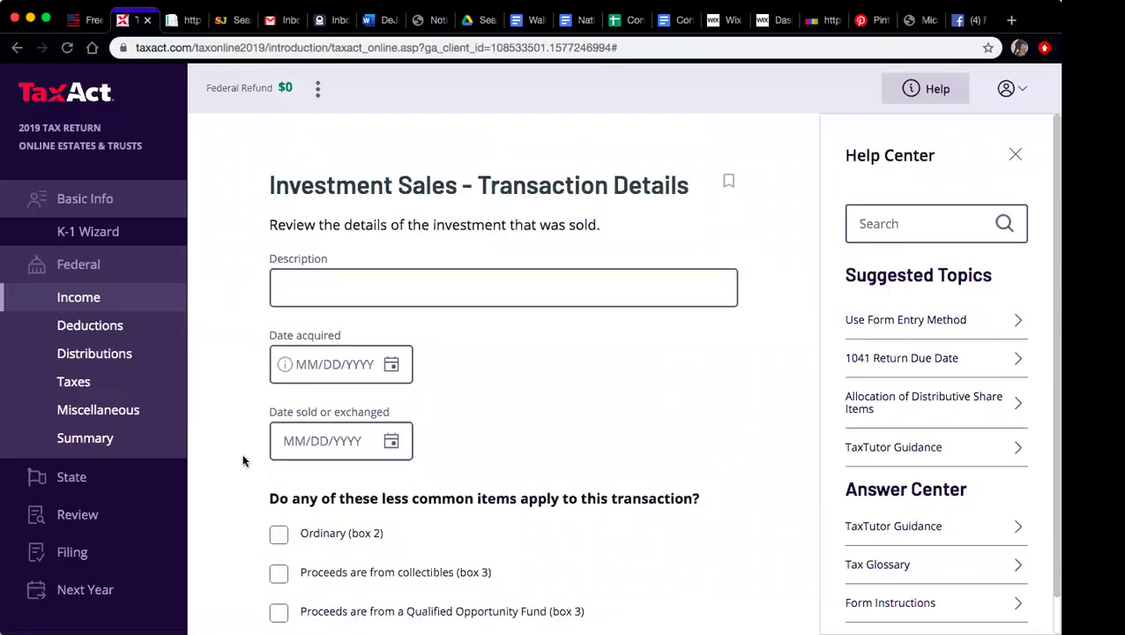
scroll(244, 460, "down", 5)
left_click(299, 466)
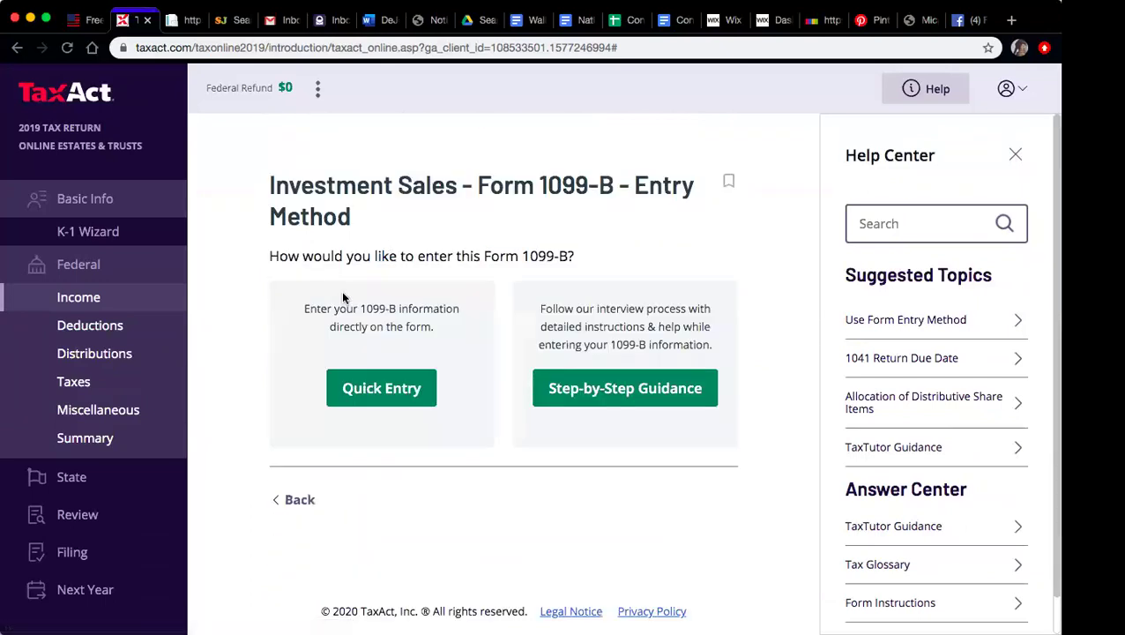
left_click(292, 500)
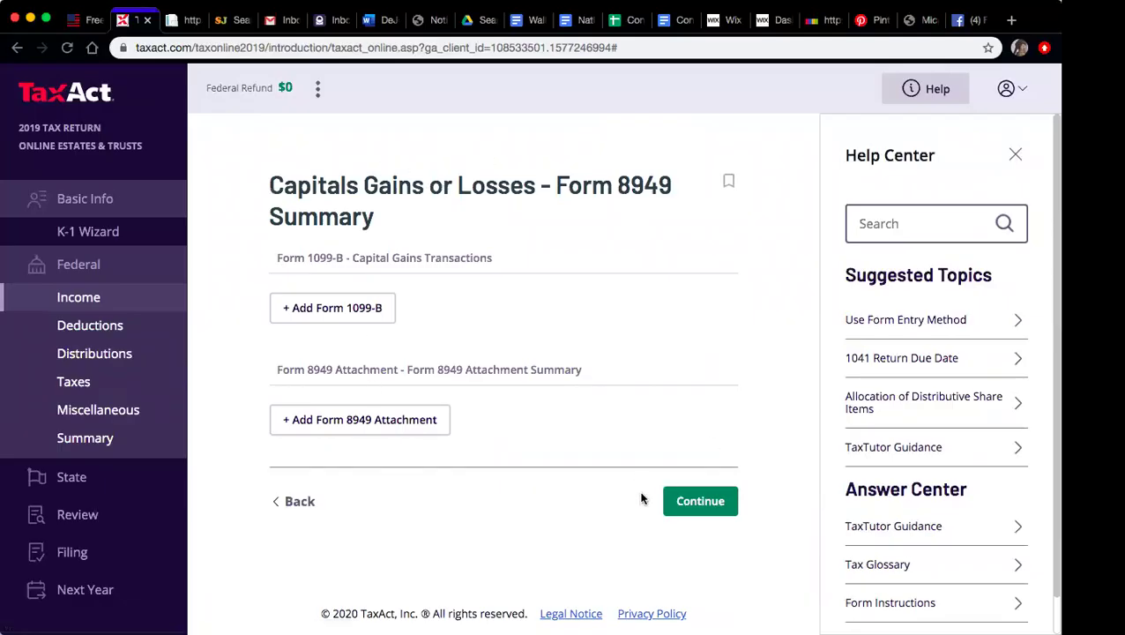
left_click(300, 502)
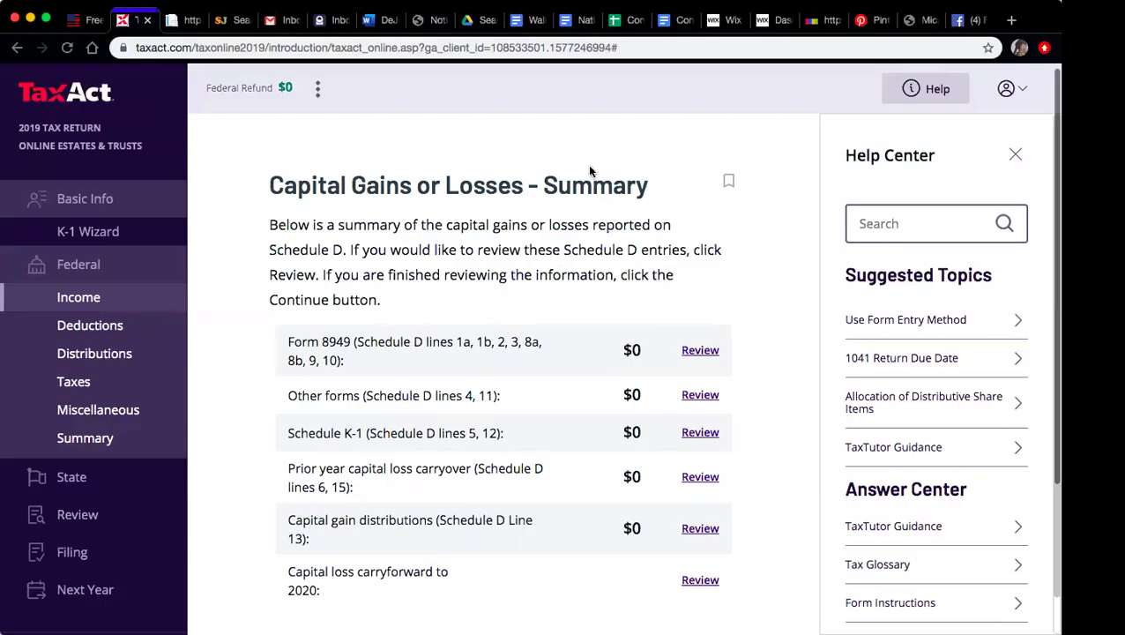
scroll(587, 265, "down", 3)
left_click(702, 468)
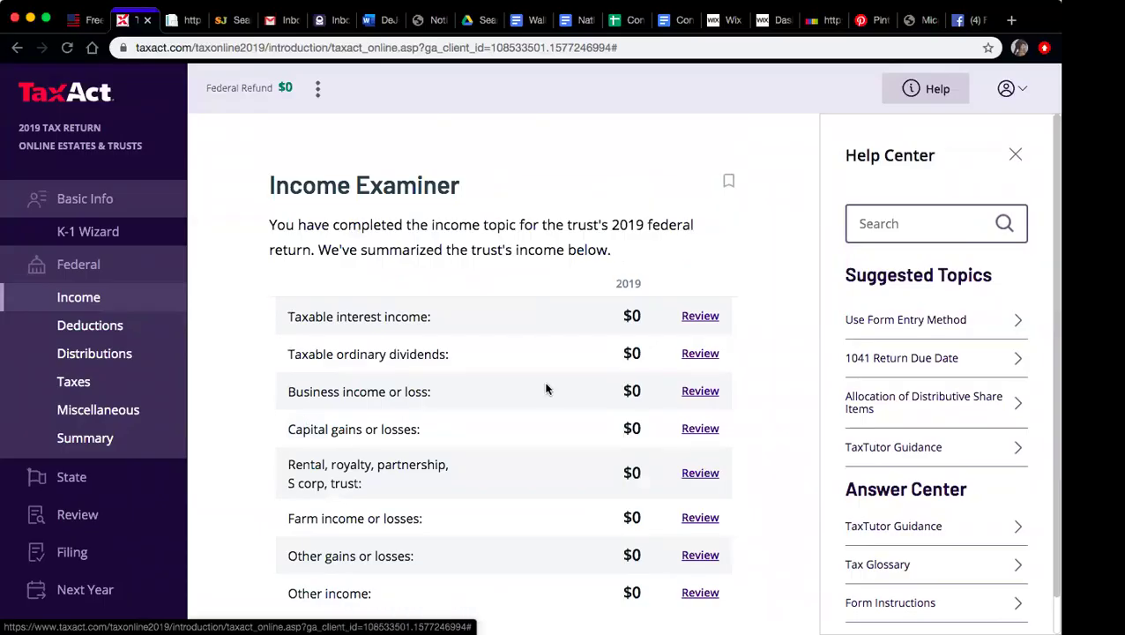
Leave the Income Examiner and answer No to the Interest Deduction and Taxes Deduction questions.
scroll(539, 149, "down", 5)
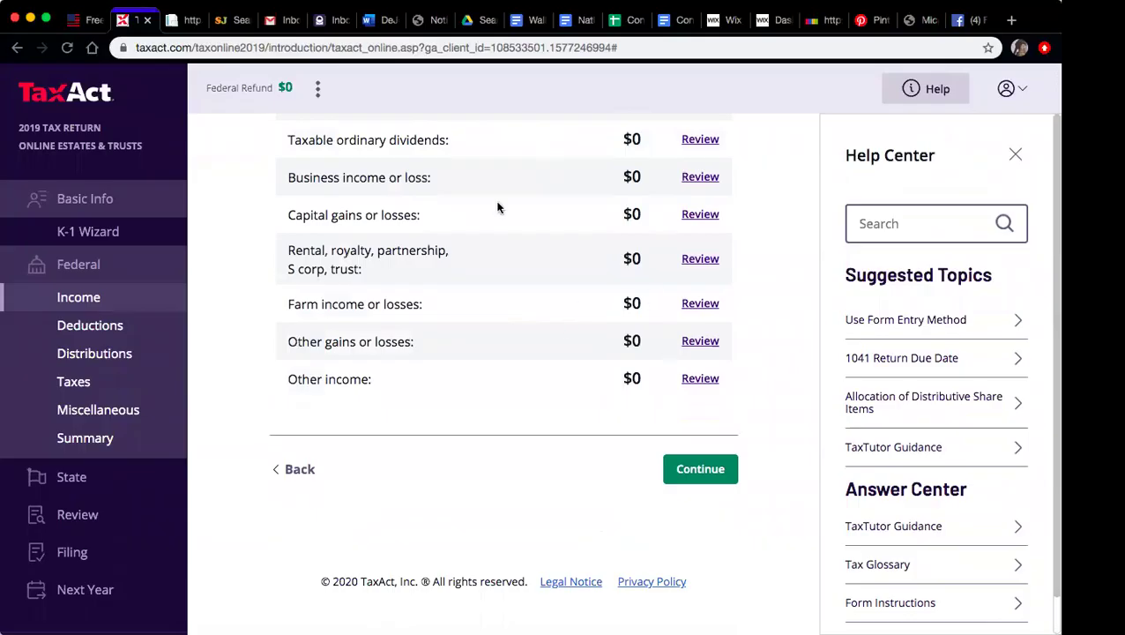
left_click(699, 477)
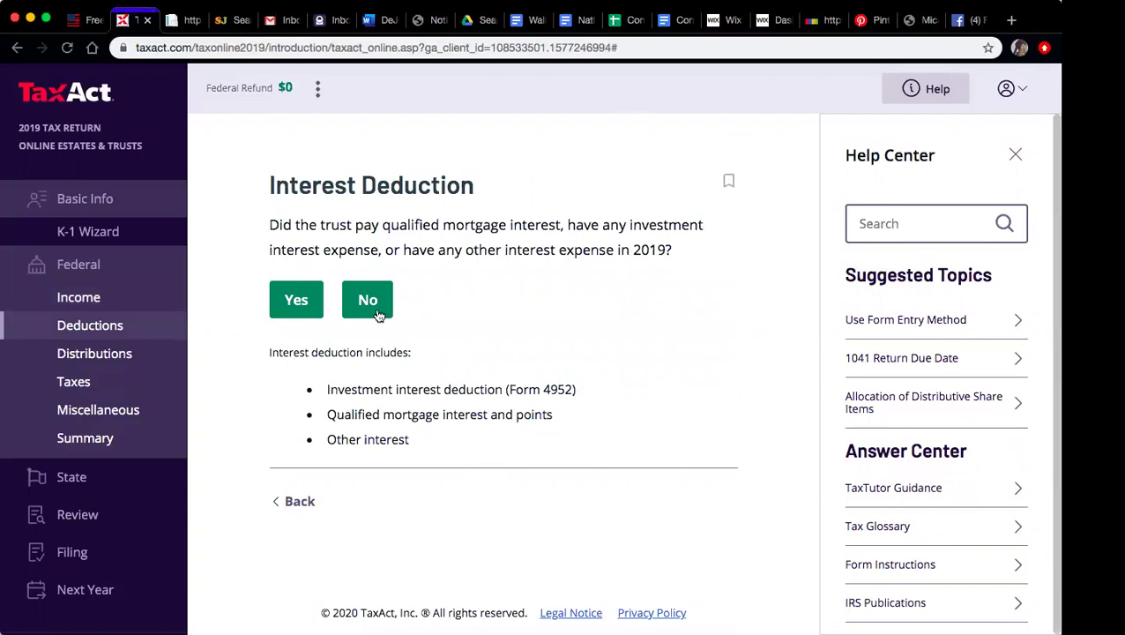
left_click(378, 315)
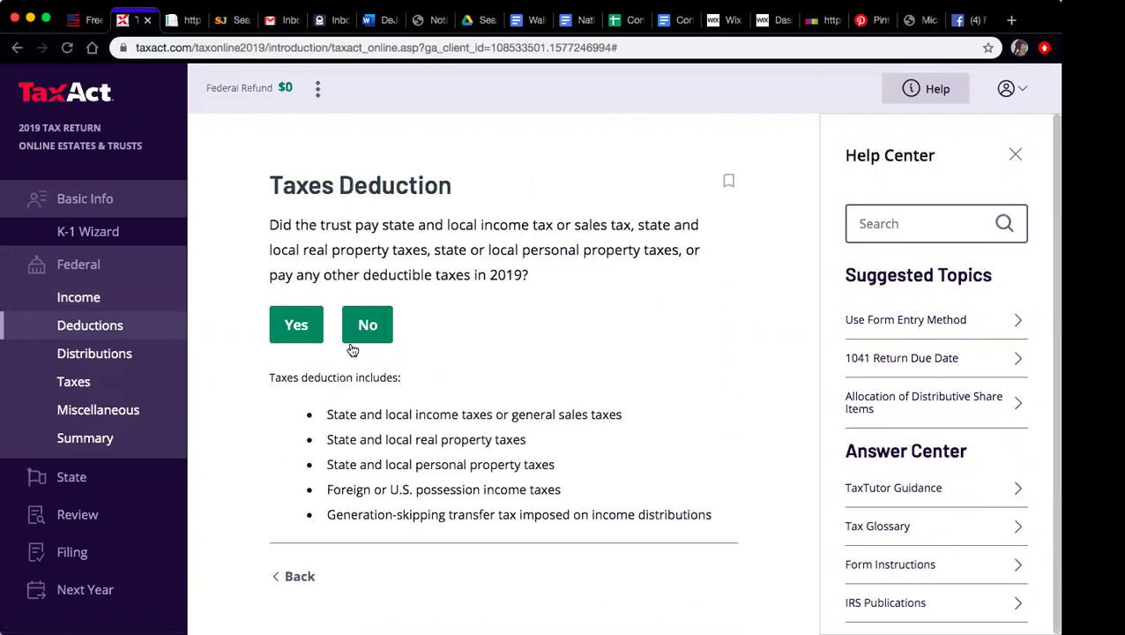
left_click(375, 320)
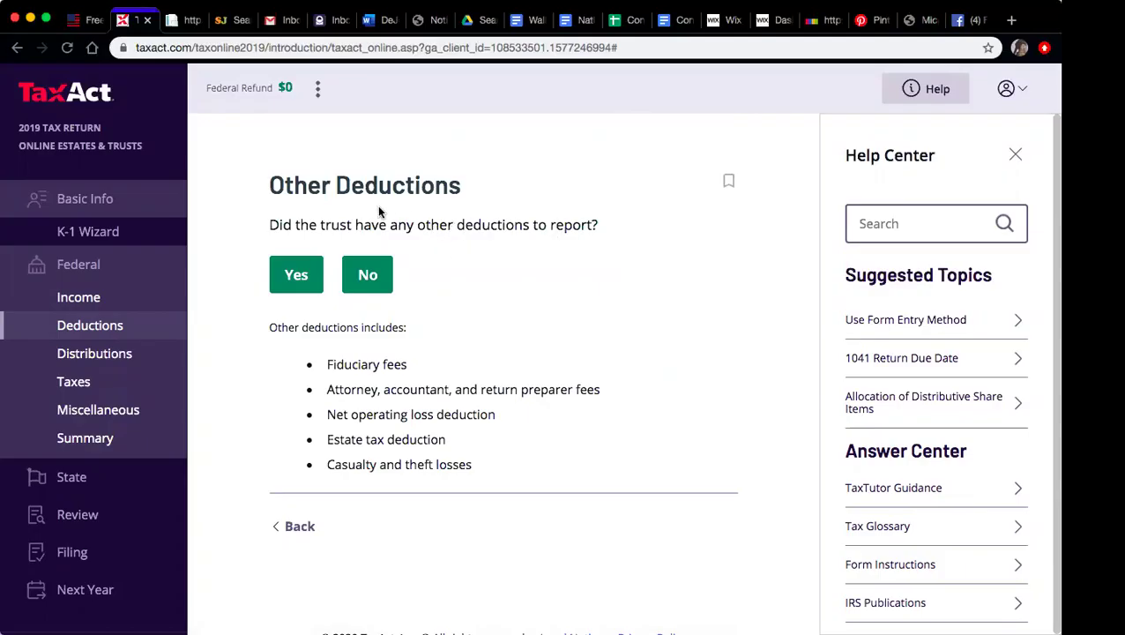
left_click_drag(271, 184, 467, 183)
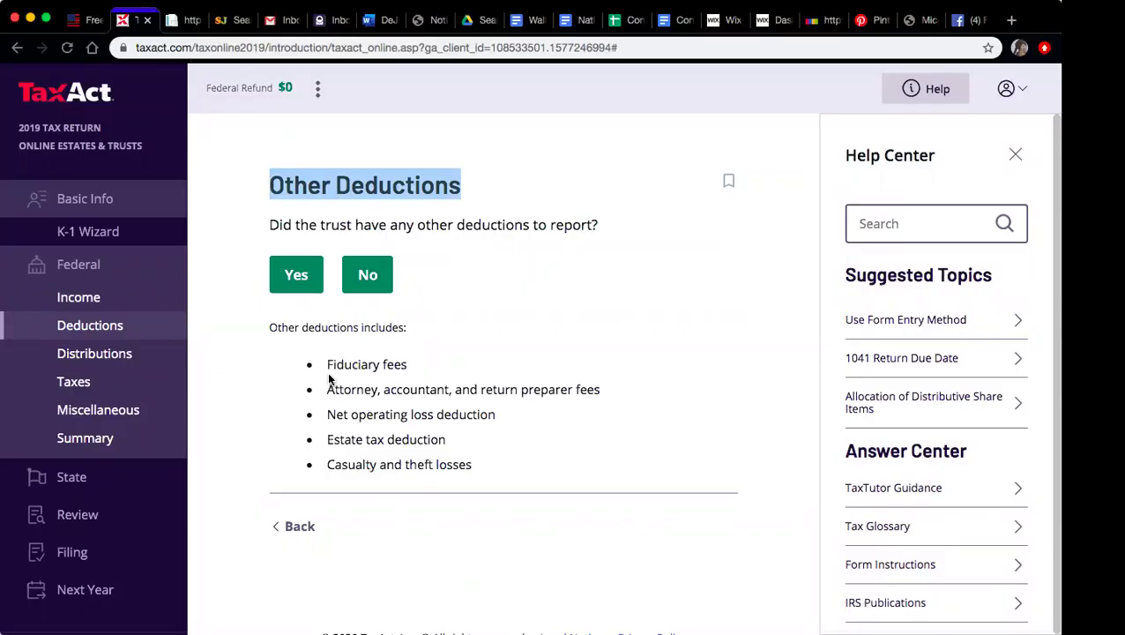
left_click(345, 323)
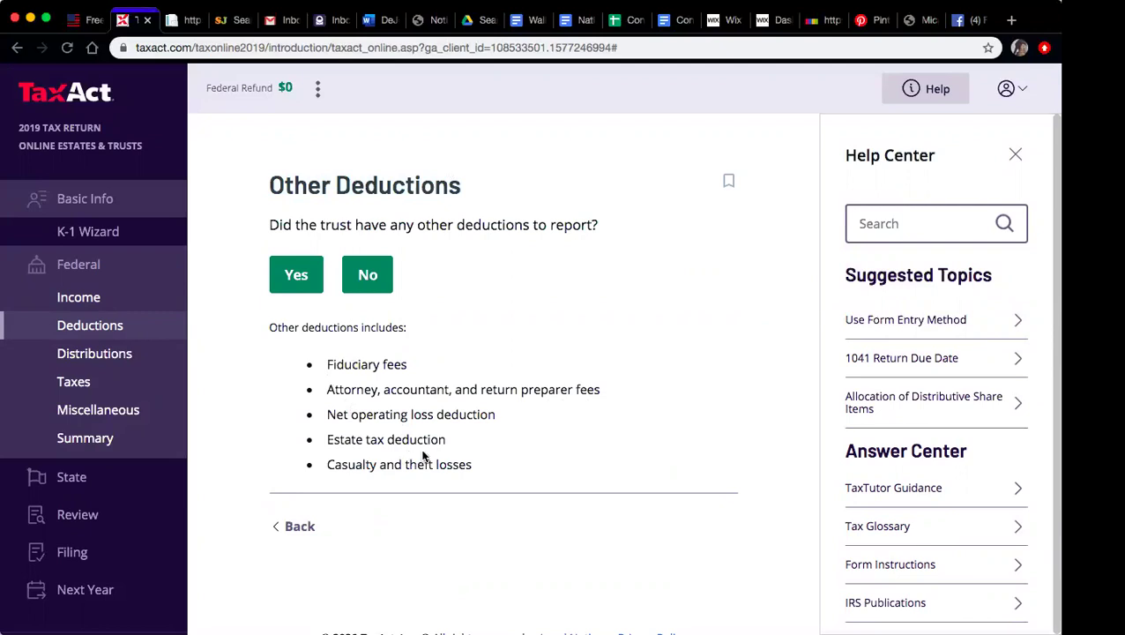
Report other deductions: $20,000 fiduciary fees and $3,000 attorney, accountant or preparer fees.
left_click(296, 280)
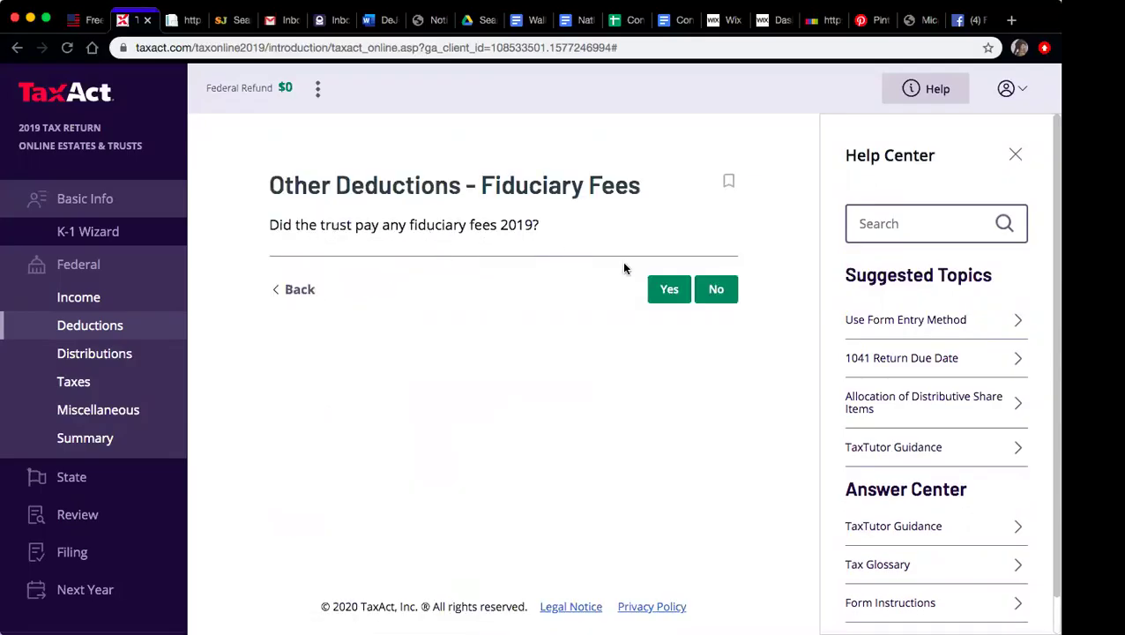
left_click(667, 294)
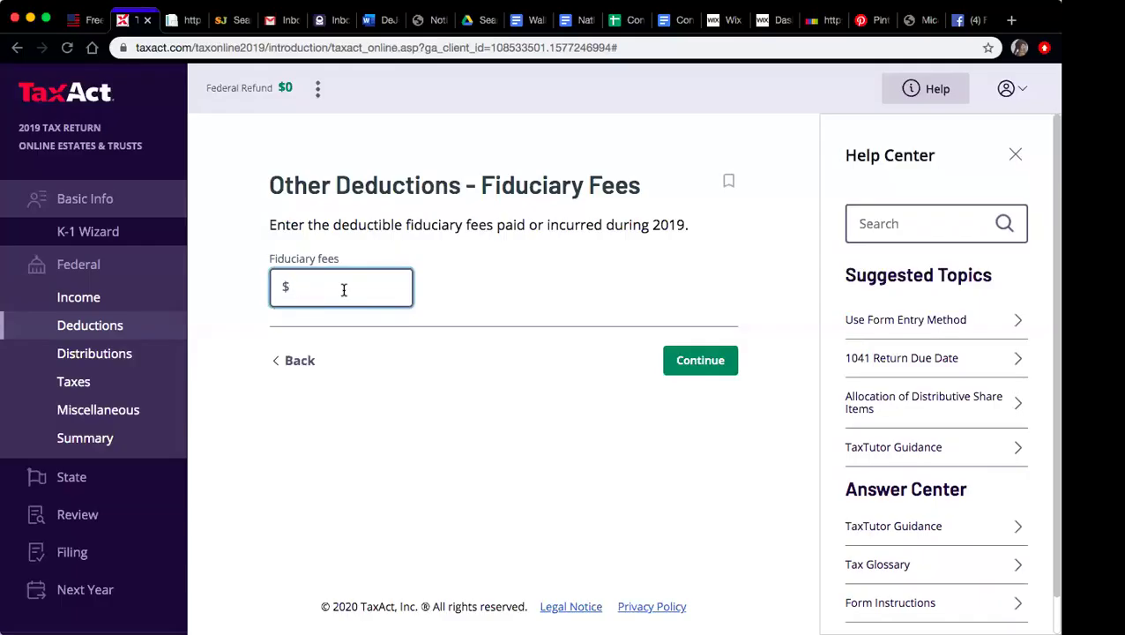
type("0000")
left_click(701, 370)
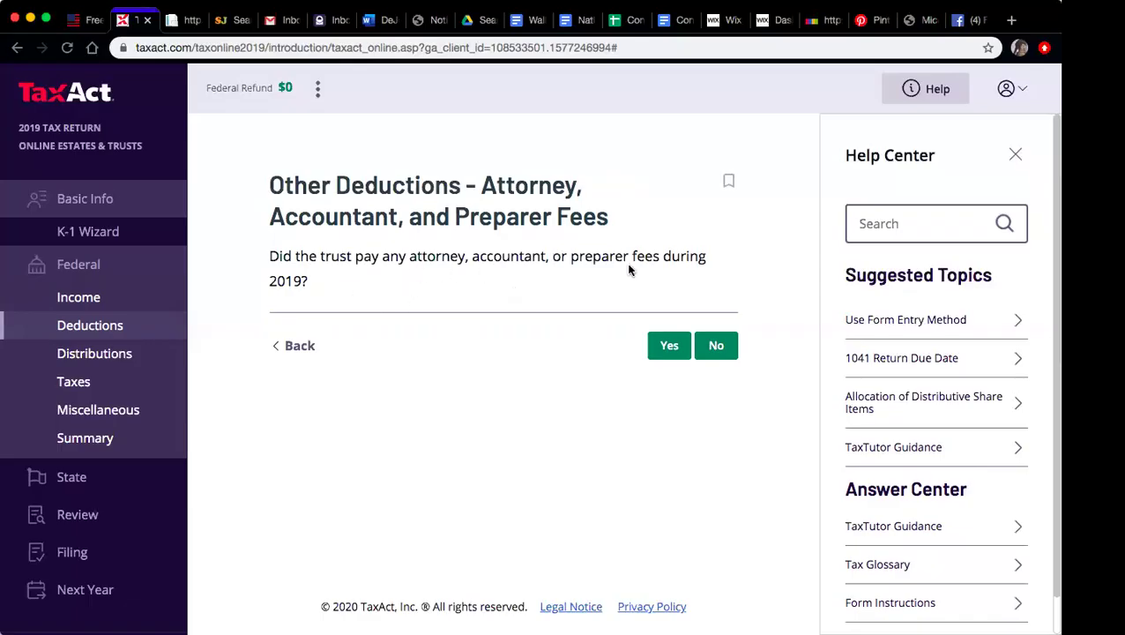
left_click(664, 353)
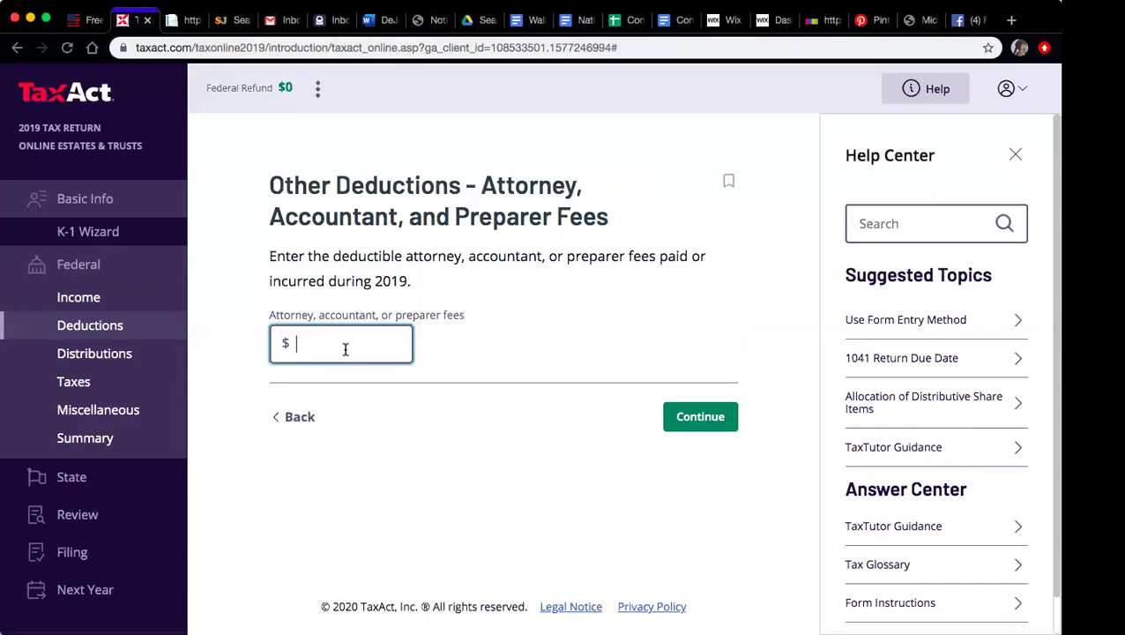
type("3000")
left_click(693, 416)
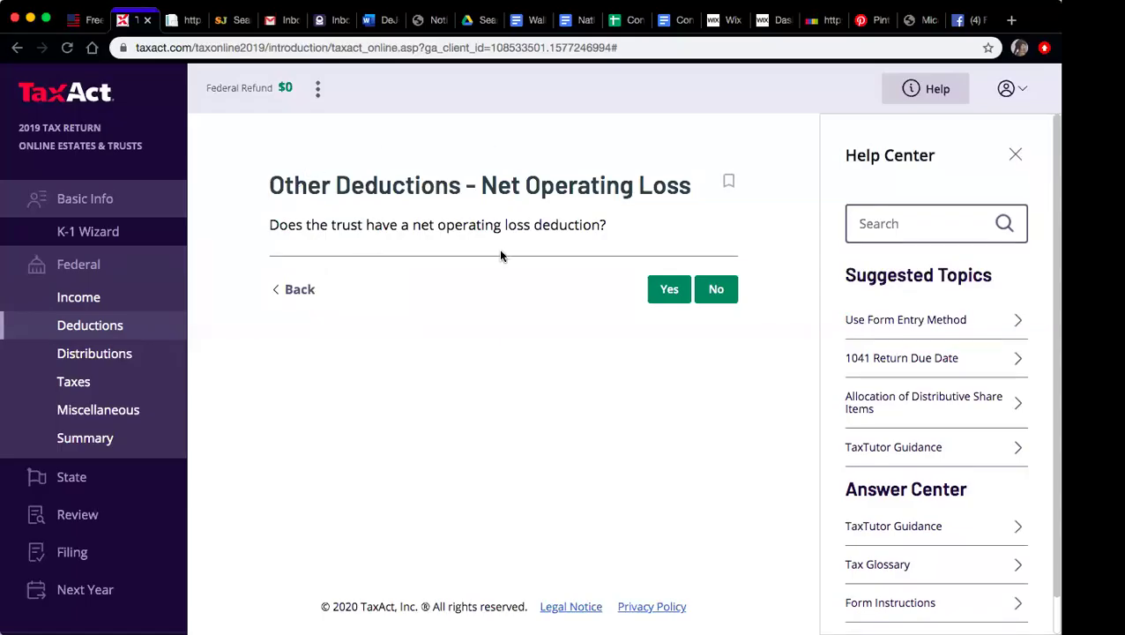
Decline the net operating loss, estate tax, QBI, domestic production and miscellaneous deductions.
left_click(714, 296)
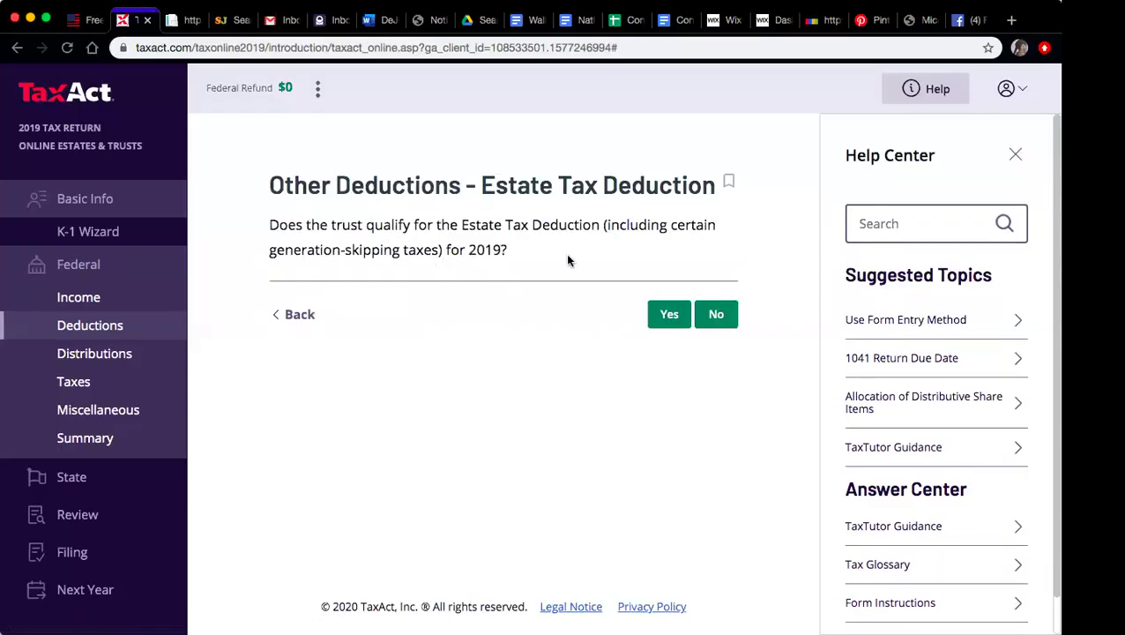
left_click(710, 315)
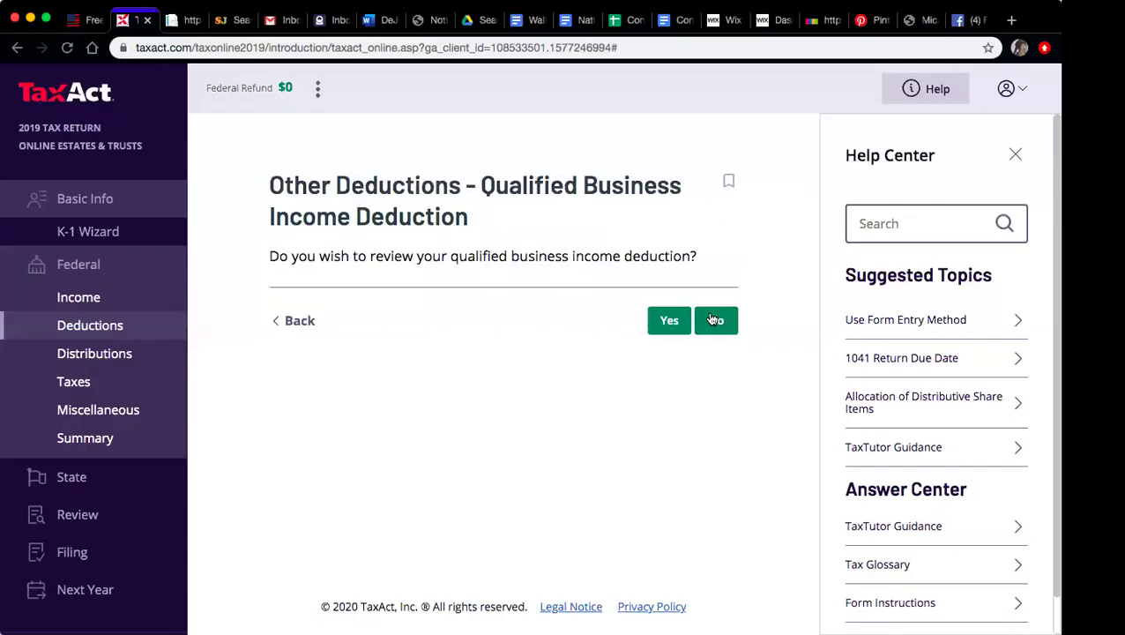
left_click(712, 319)
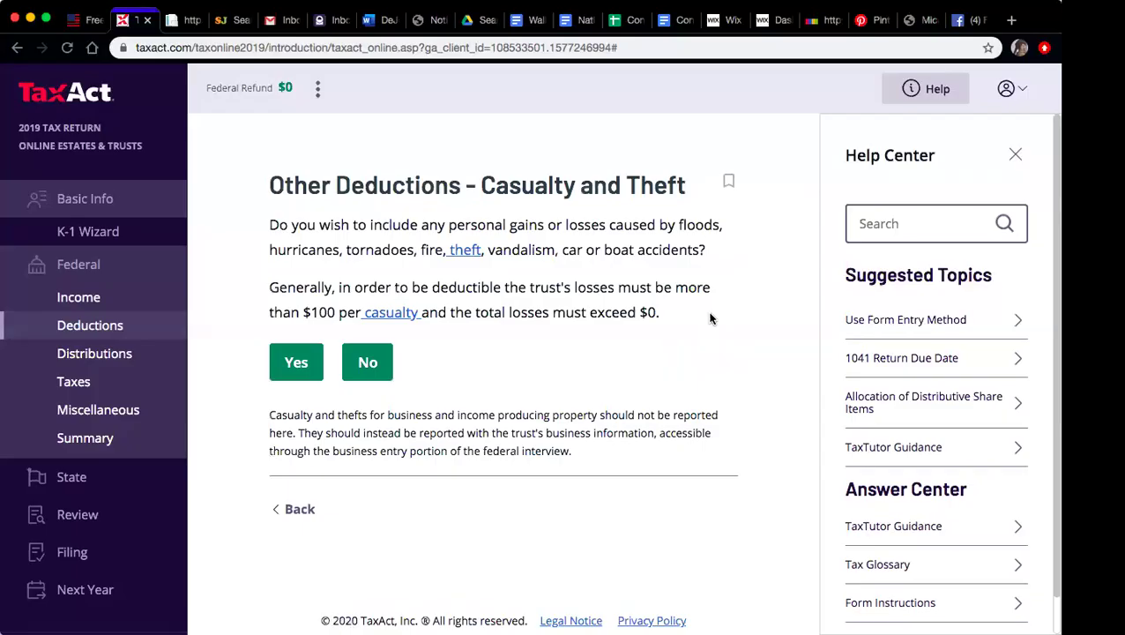
left_click(371, 362)
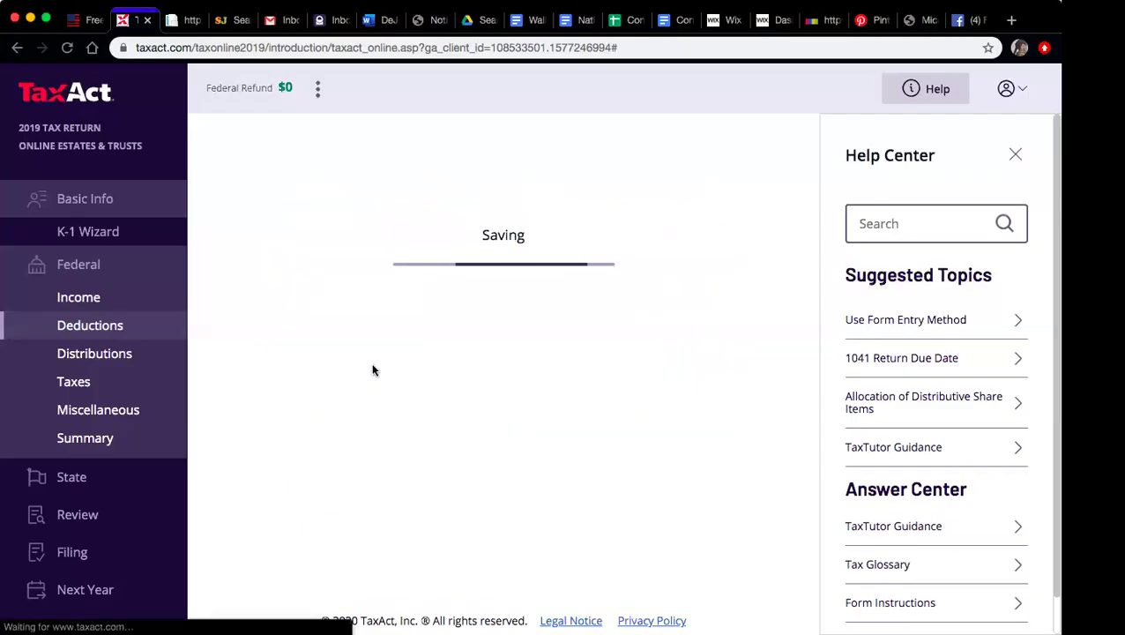
left_click(368, 305)
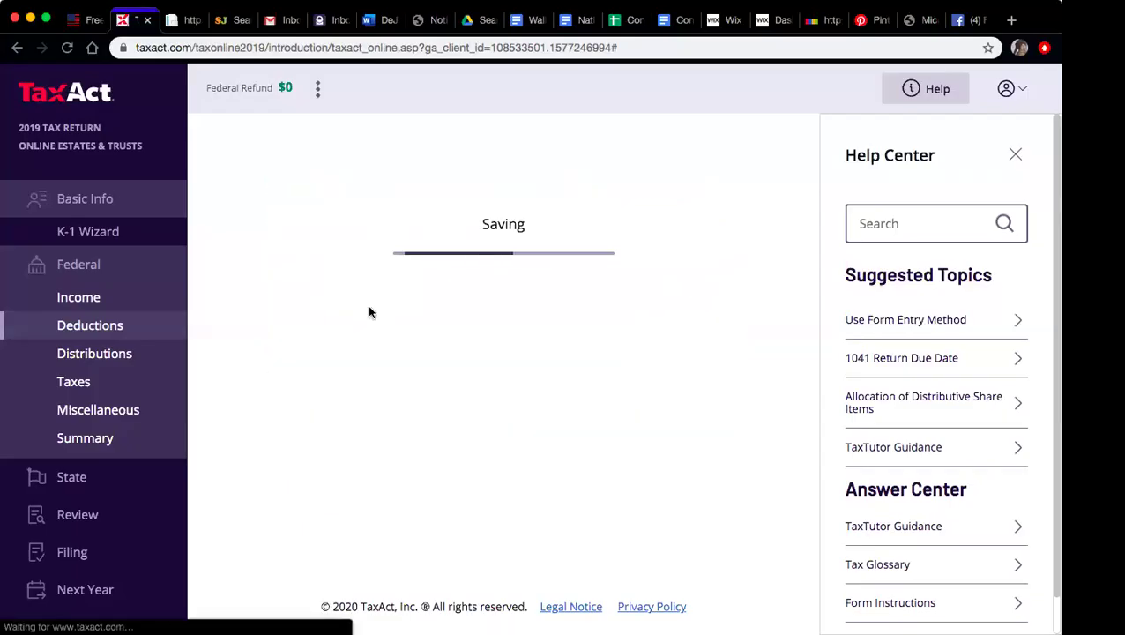
left_click(716, 317)
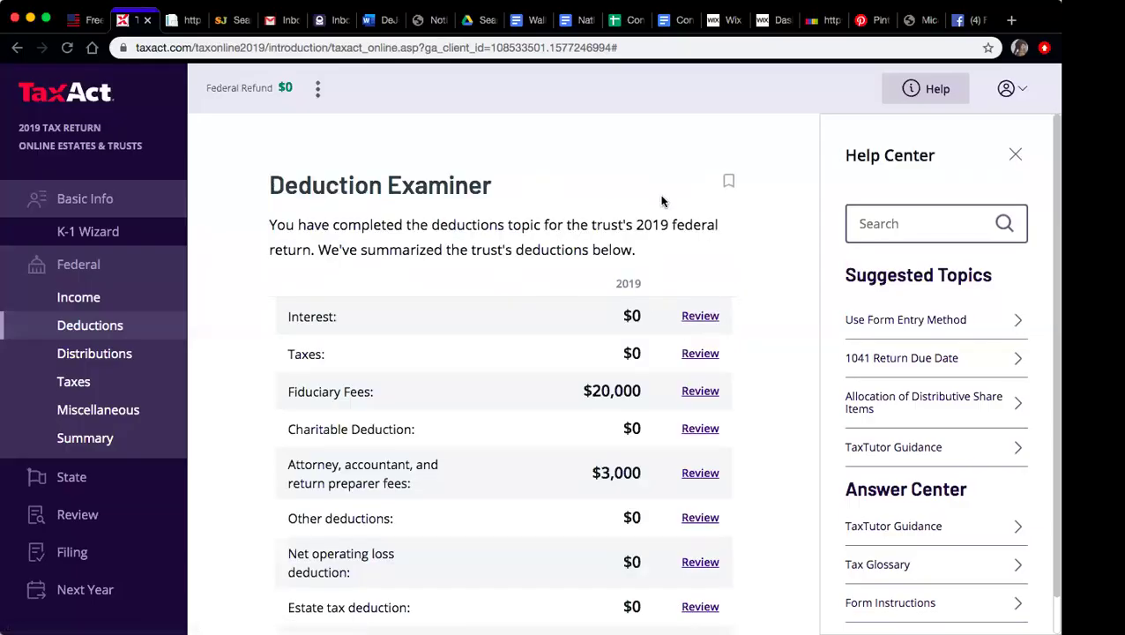
Review the Deduction Examiner ($20,000 fiduciary fees, $3,000 preparer fees, $300 exemption) and accept it.
scroll(662, 202, "down", 3)
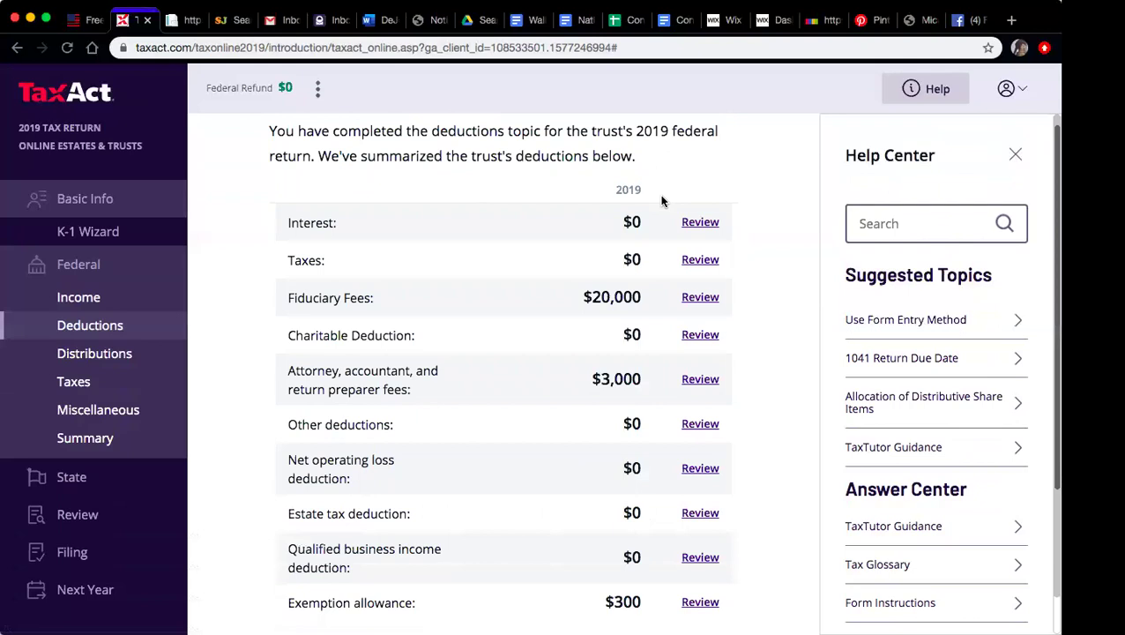
scroll(662, 201, "up", 2)
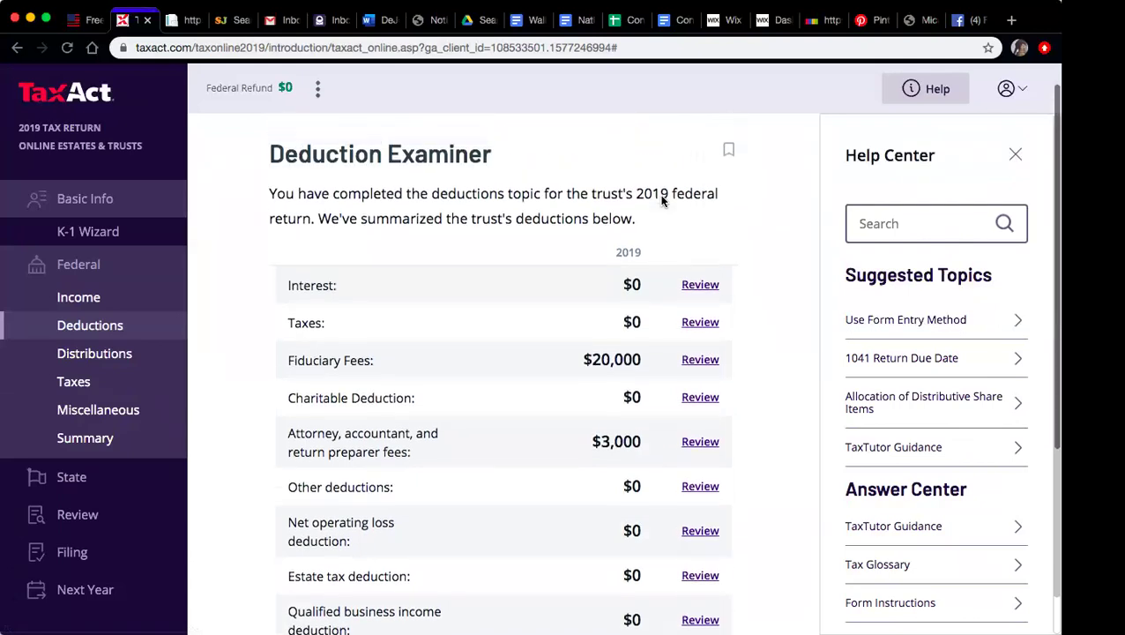
scroll(662, 202, "down", 1)
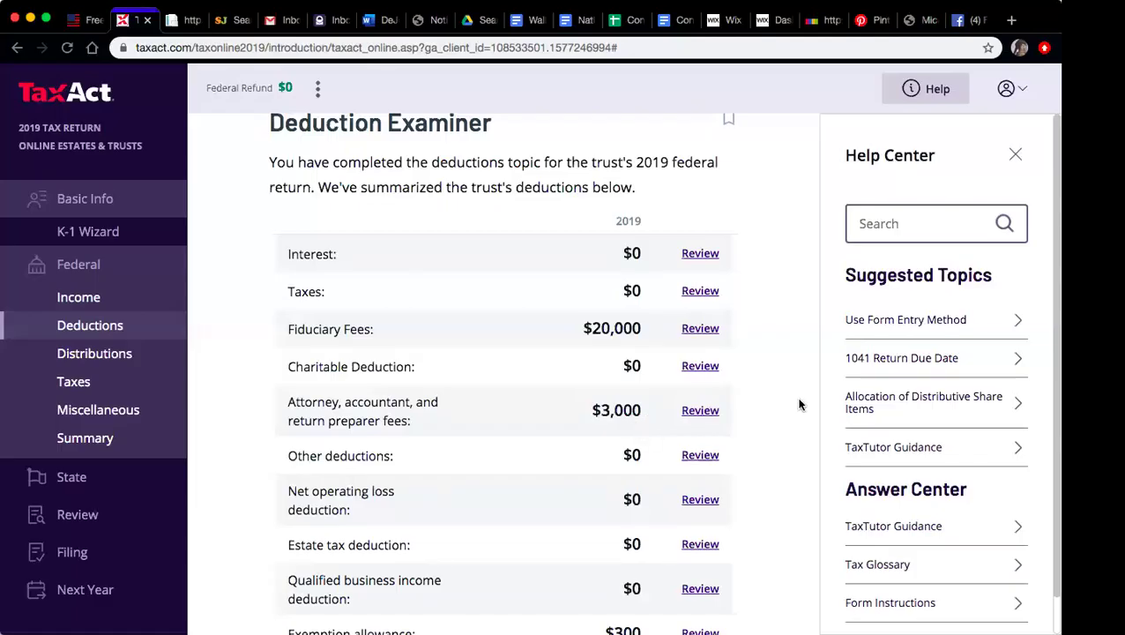
scroll(799, 404, "down", 3)
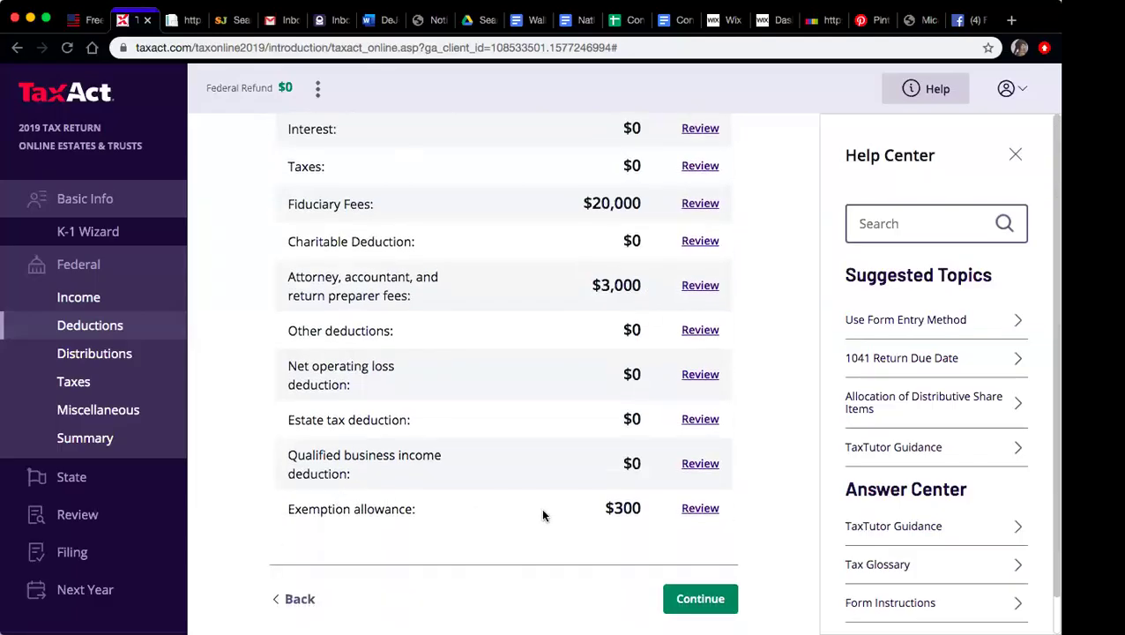
left_click(678, 602)
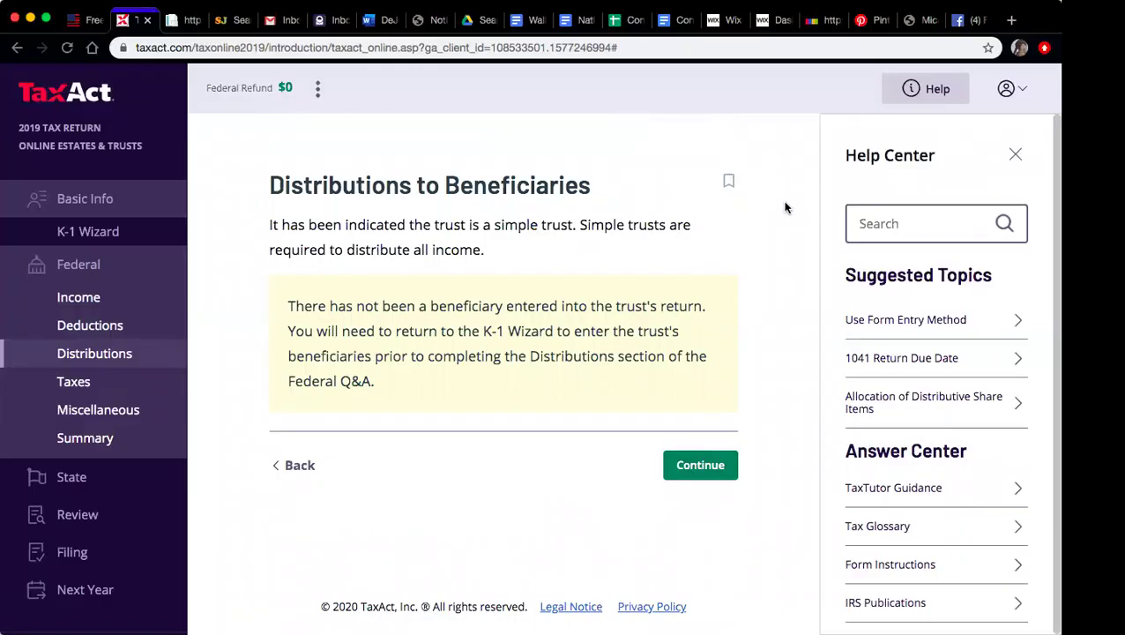
Accept unadjusted accounting income of -$23,000 and confirm no beneficiaries or distributions.
scroll(786, 208, "down", 1)
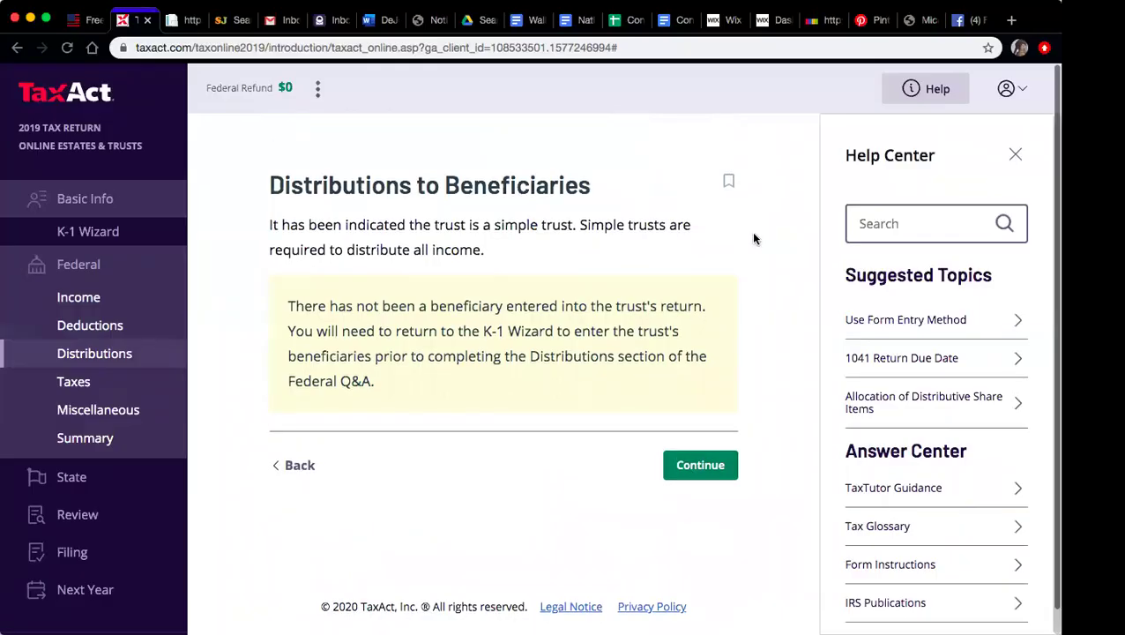
left_click(717, 469)
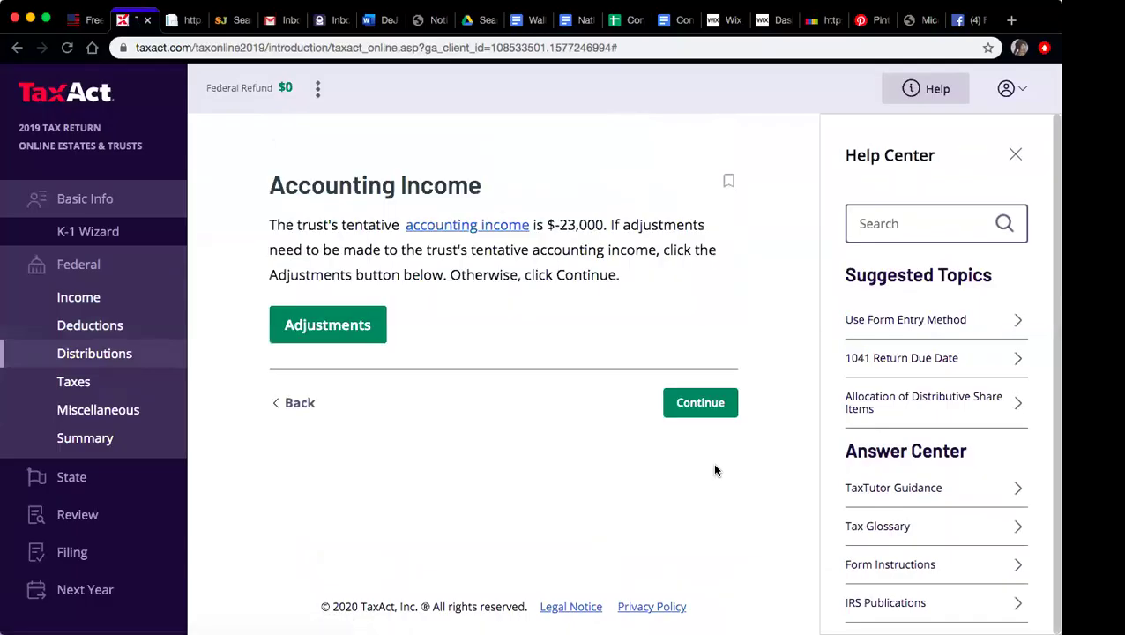
left_click(689, 403)
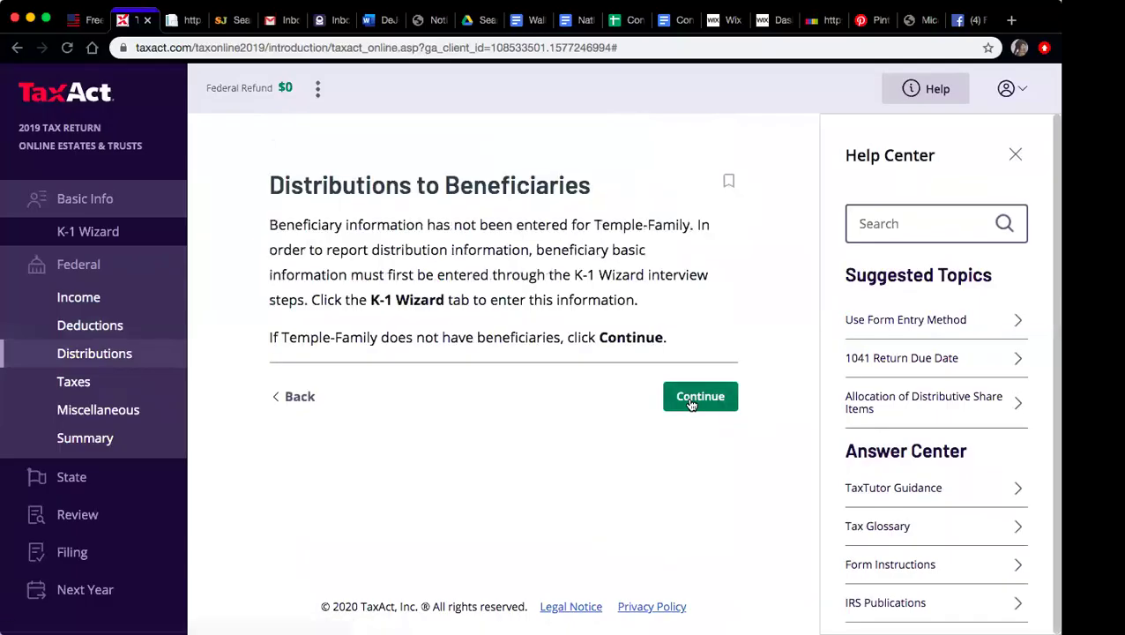
left_click(691, 399)
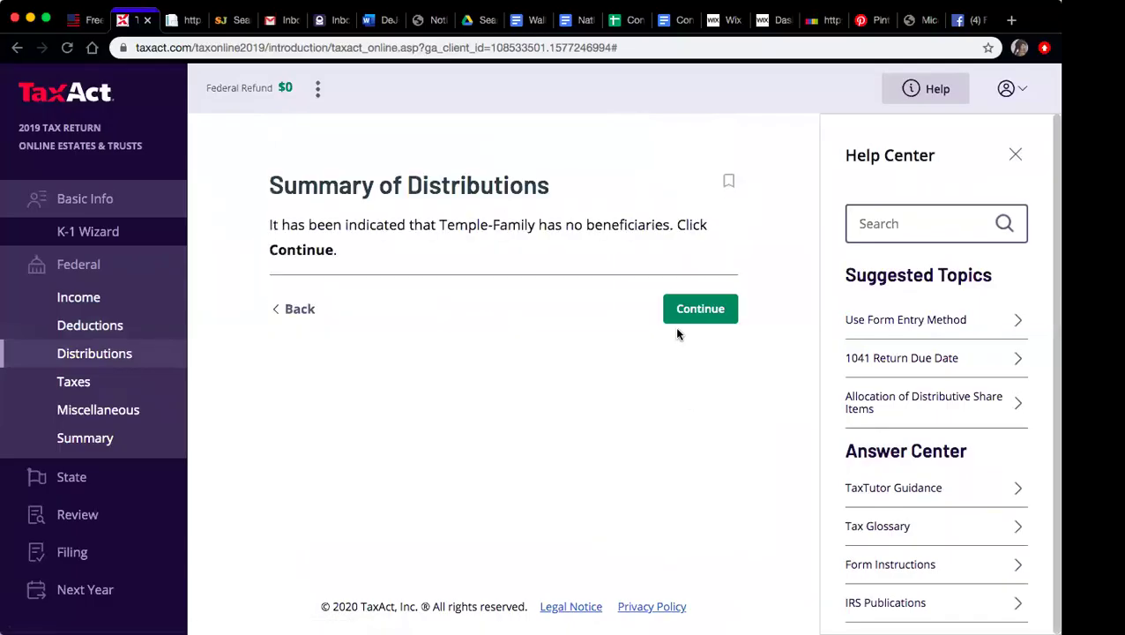
left_click(686, 313)
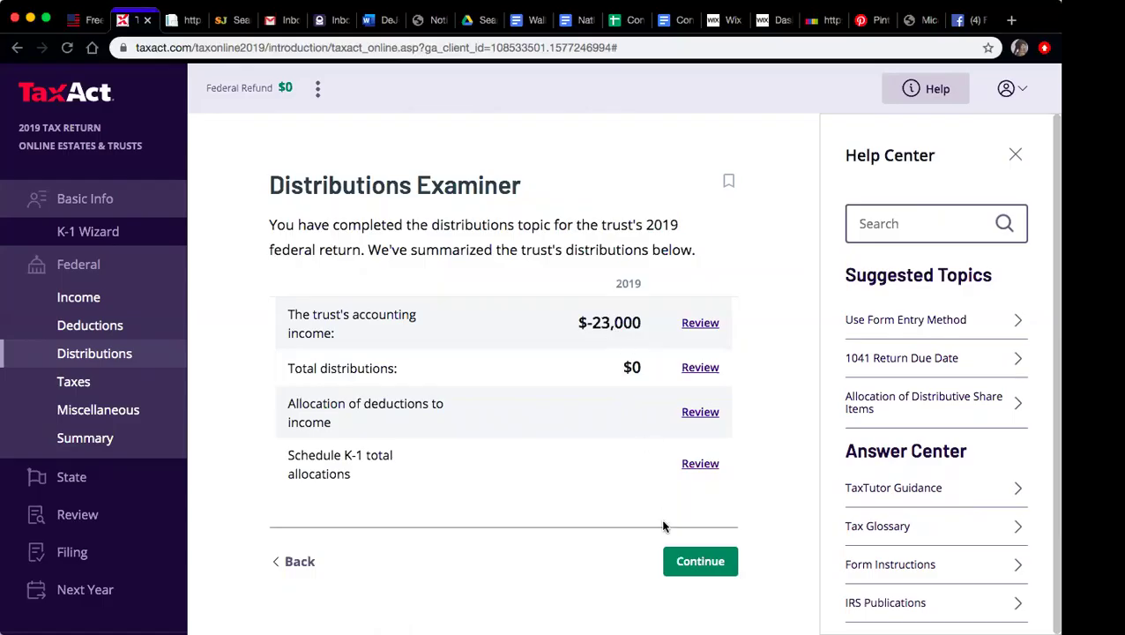
left_click(690, 570)
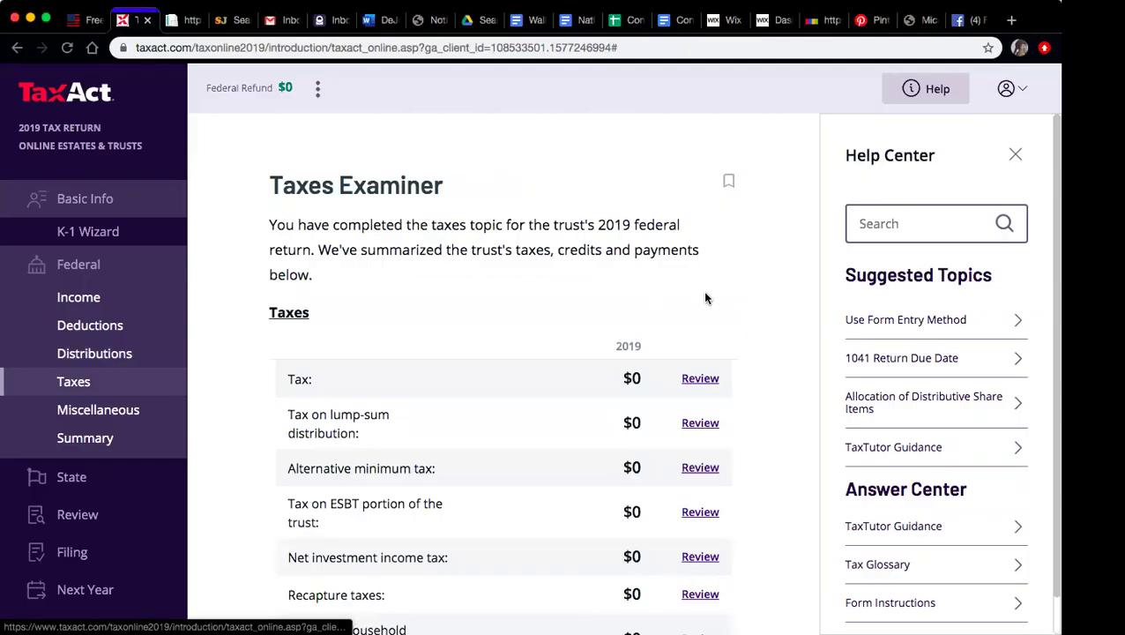
Review the Taxes Examiner summary and accept it.
scroll(704, 298, "down", 5)
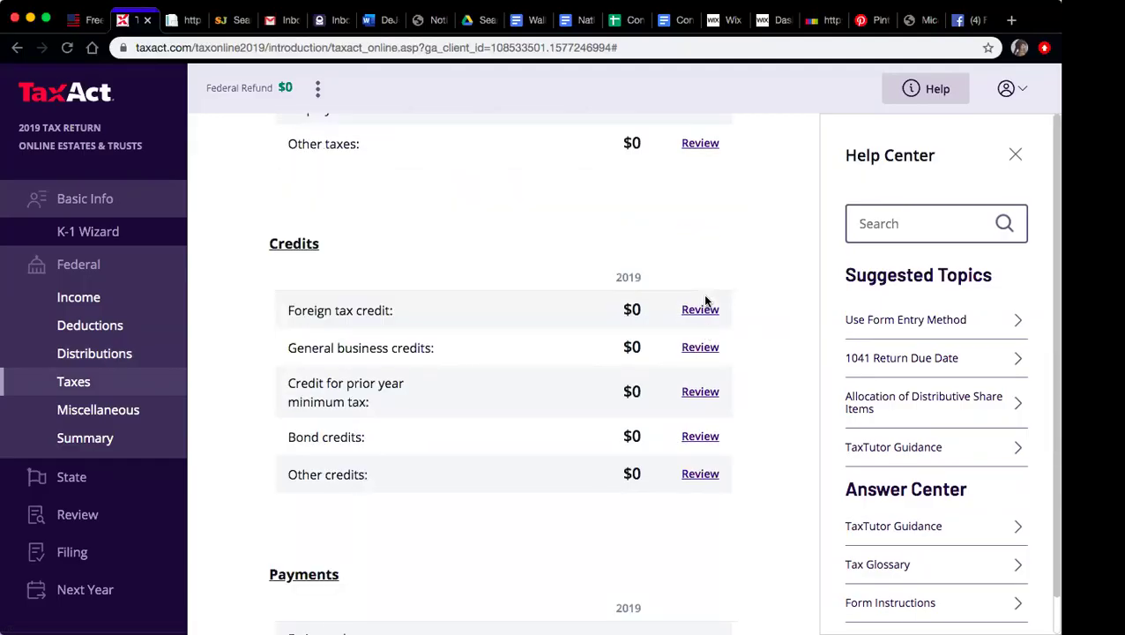
scroll(704, 300, "down", 5)
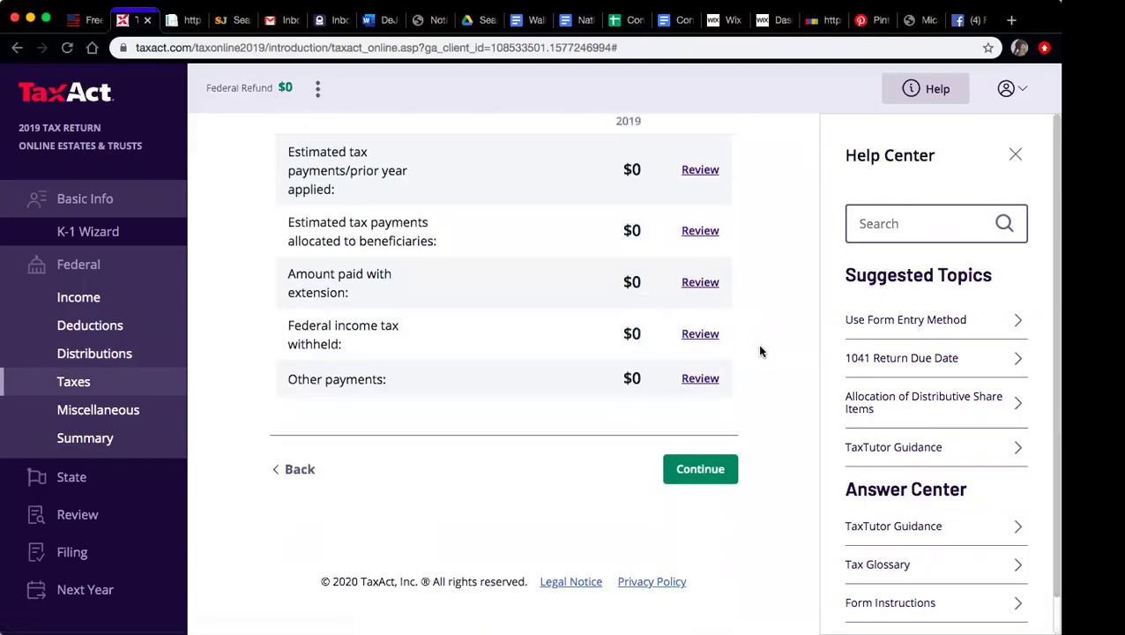
scroll(760, 351, "up", 5)
scroll(759, 351, "up", 5)
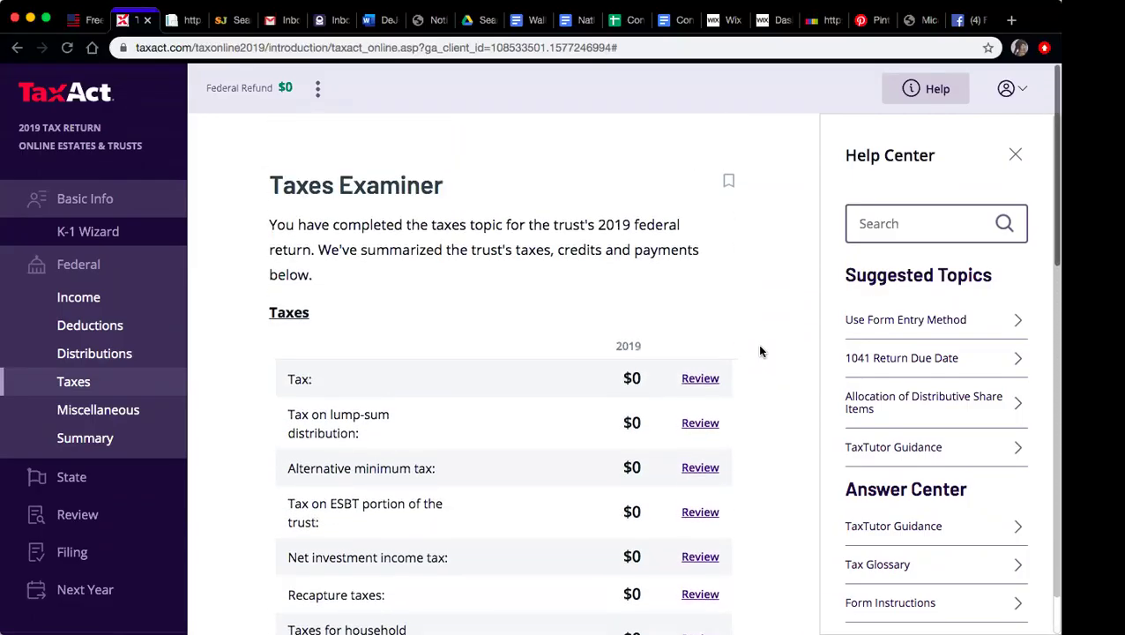
scroll(760, 351, "down", 3)
scroll(759, 351, "down", 3)
scroll(760, 351, "down", 3)
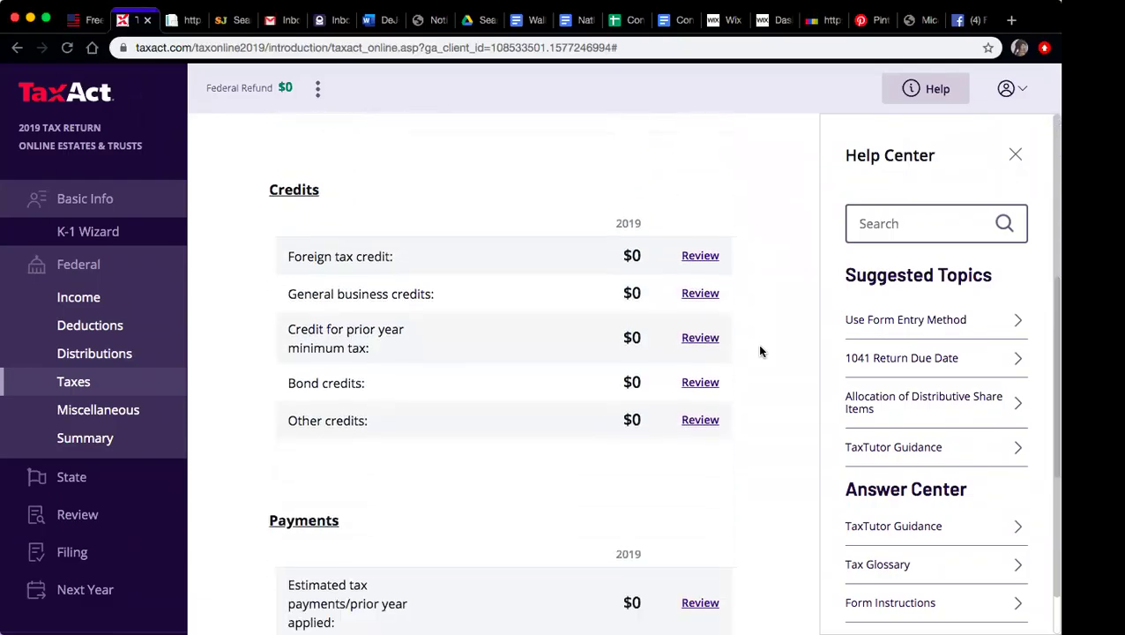
scroll(760, 351, "down", 1)
scroll(759, 351, "down", 2)
scroll(760, 351, "down", 4)
scroll(760, 350, "down", 2)
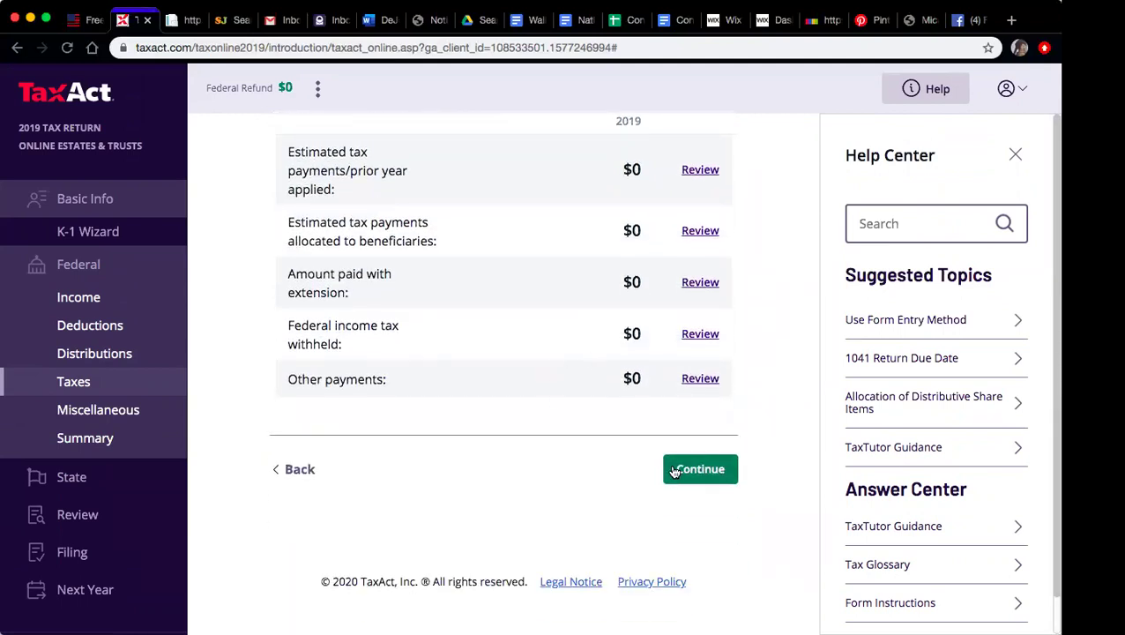
left_click(683, 484)
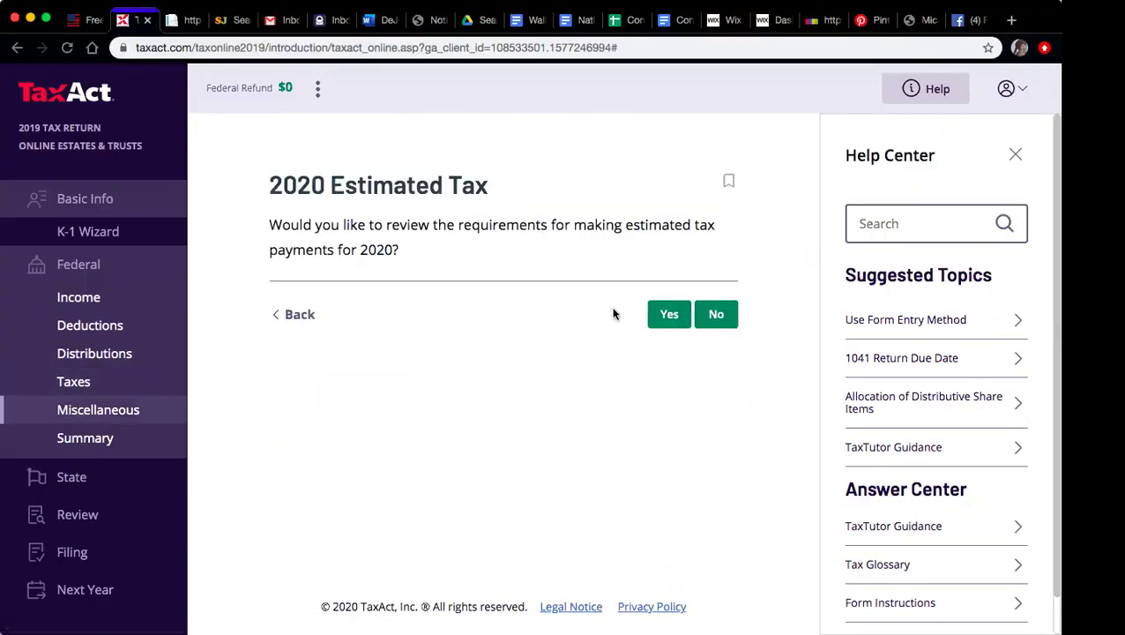
Decline the 2020 estimated tax review and 2018 underpayment penalty, then finish the Miscellaneous Examiner.
left_click(713, 318)
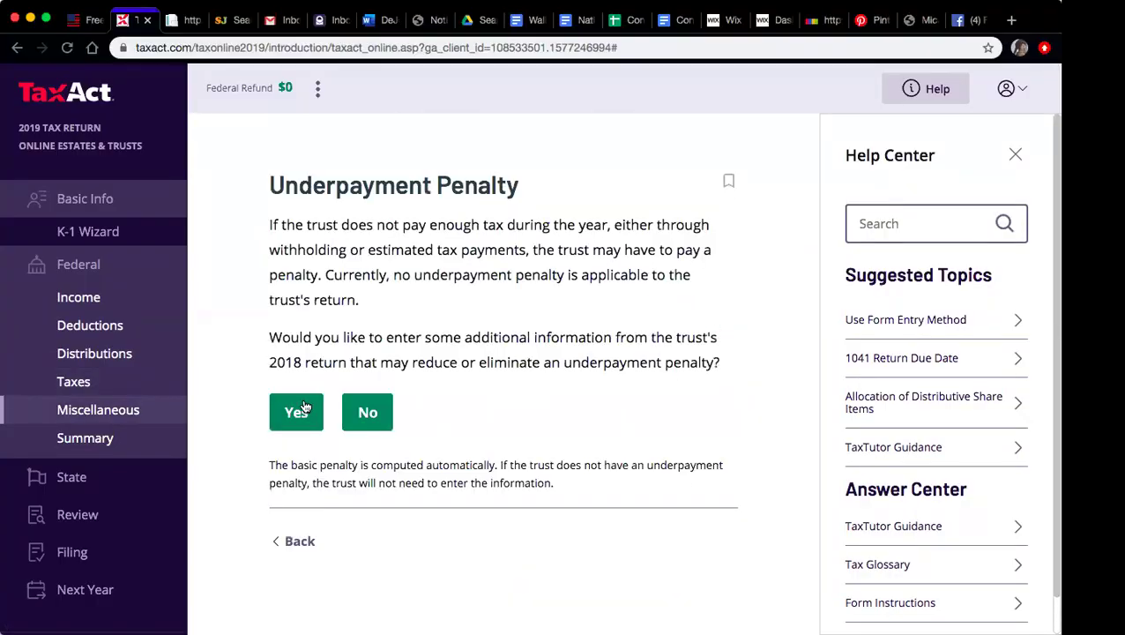
left_click(373, 426)
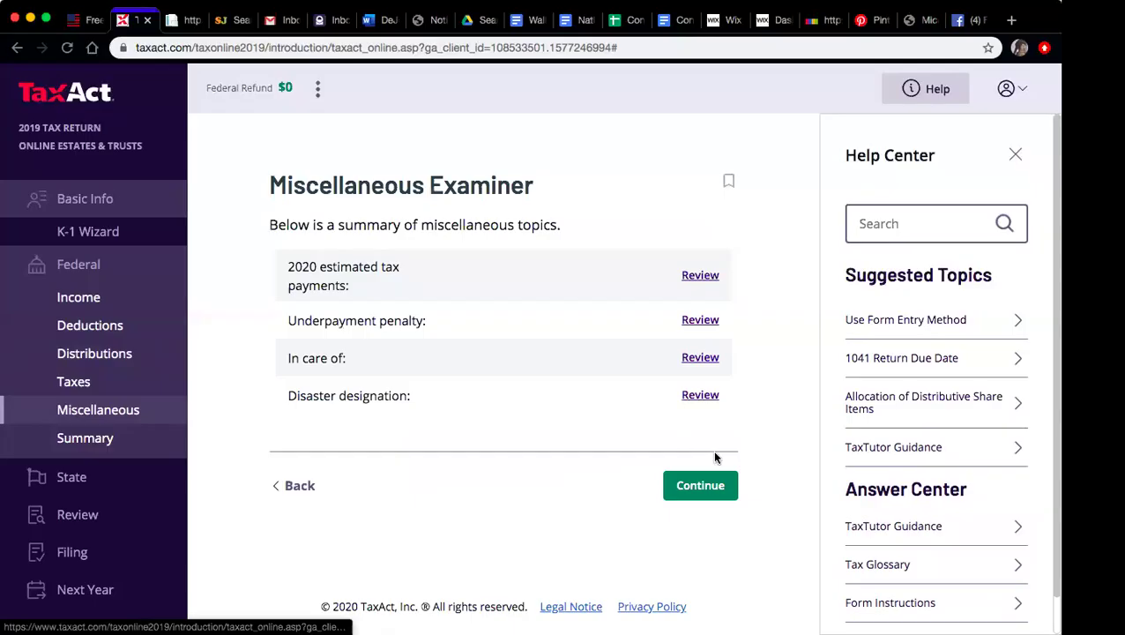
left_click(704, 491)
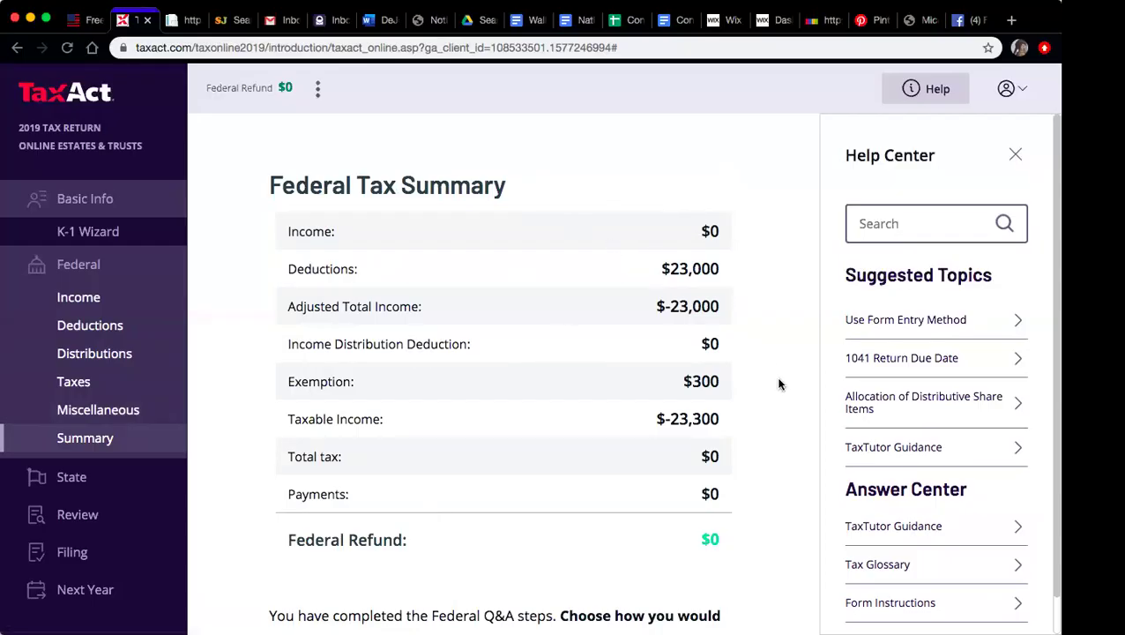
scroll(779, 385, "down", 2)
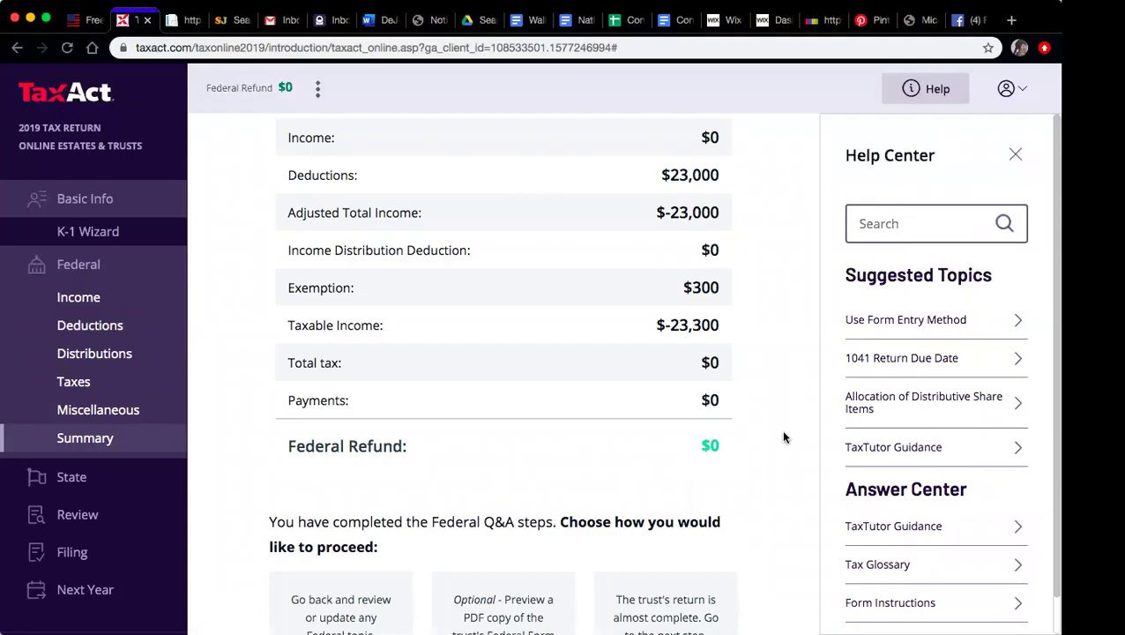
scroll(782, 436, "down", 3)
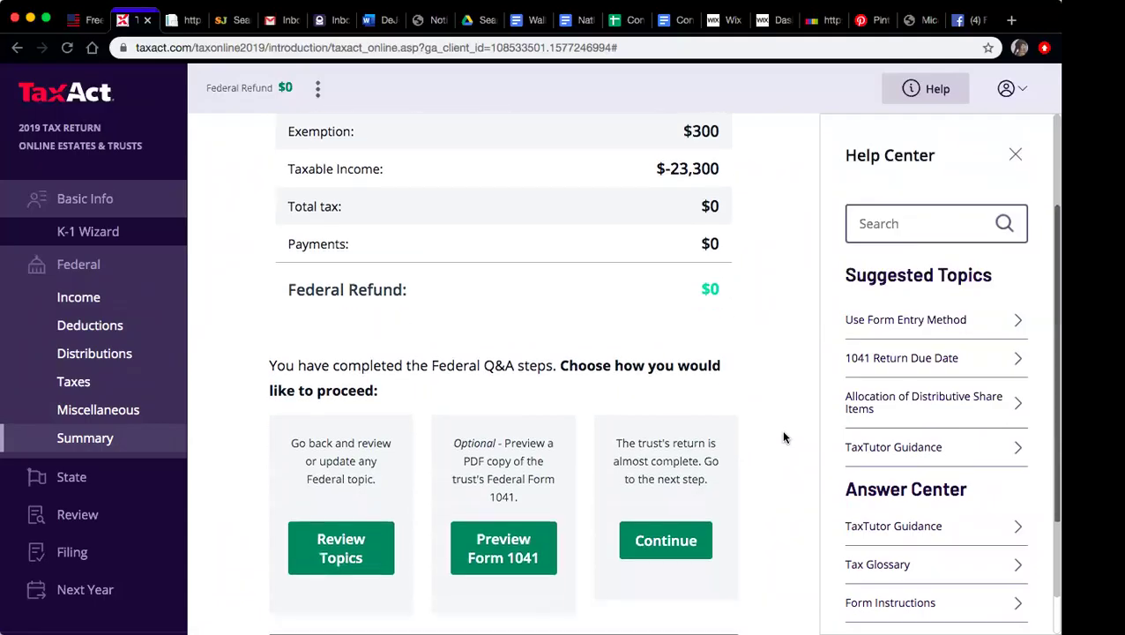
left_click(499, 556)
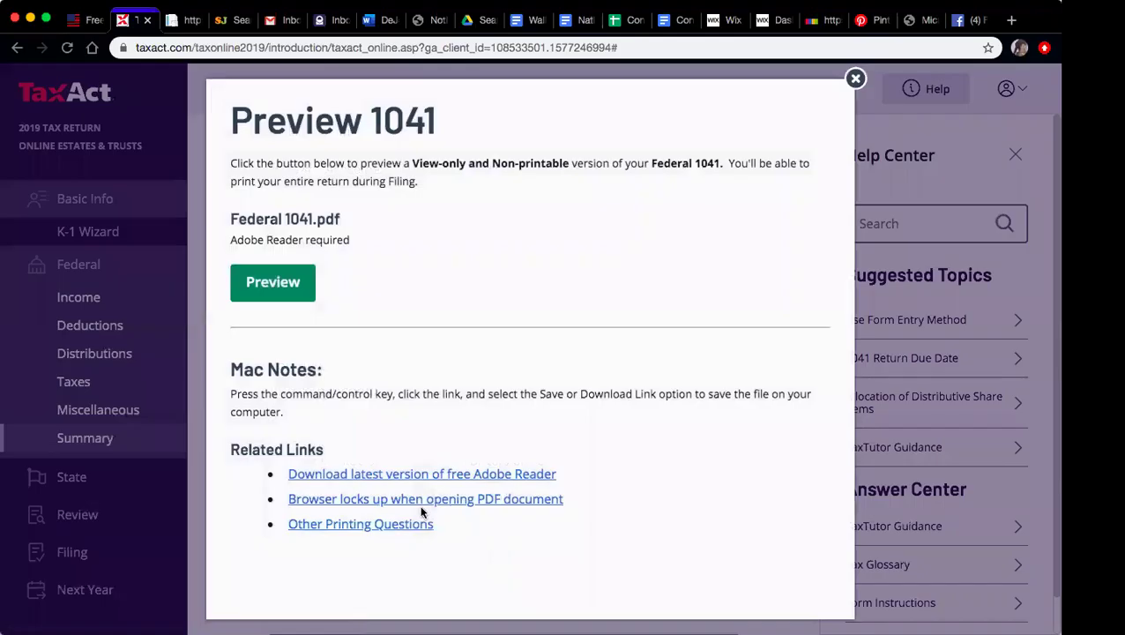
left_click(276, 287)
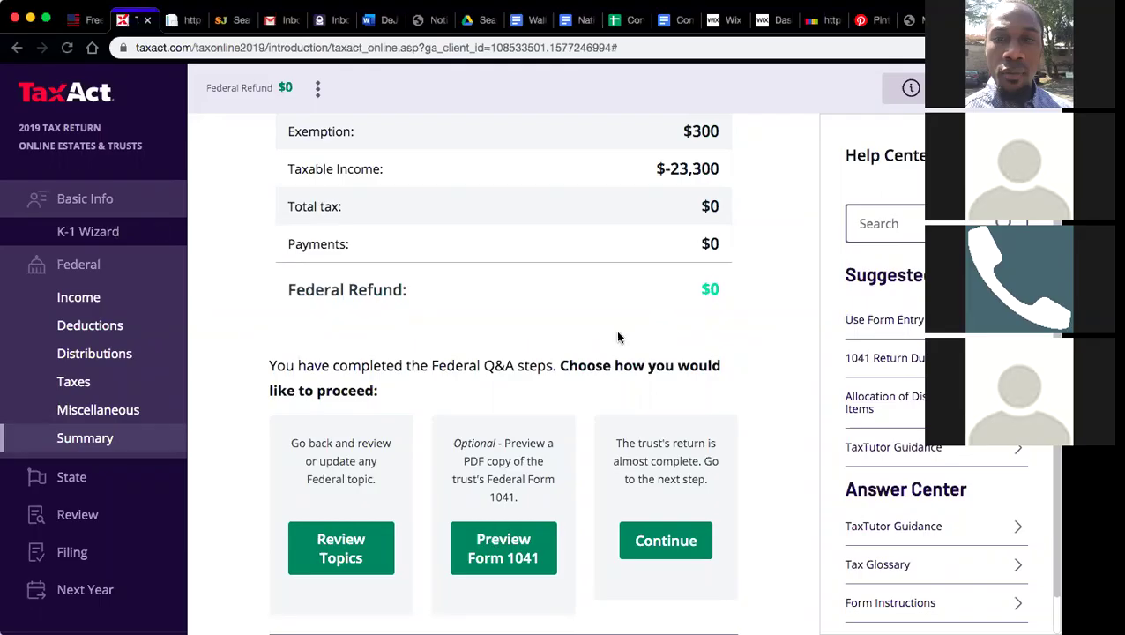
scroll(781, 373, "up", 3)
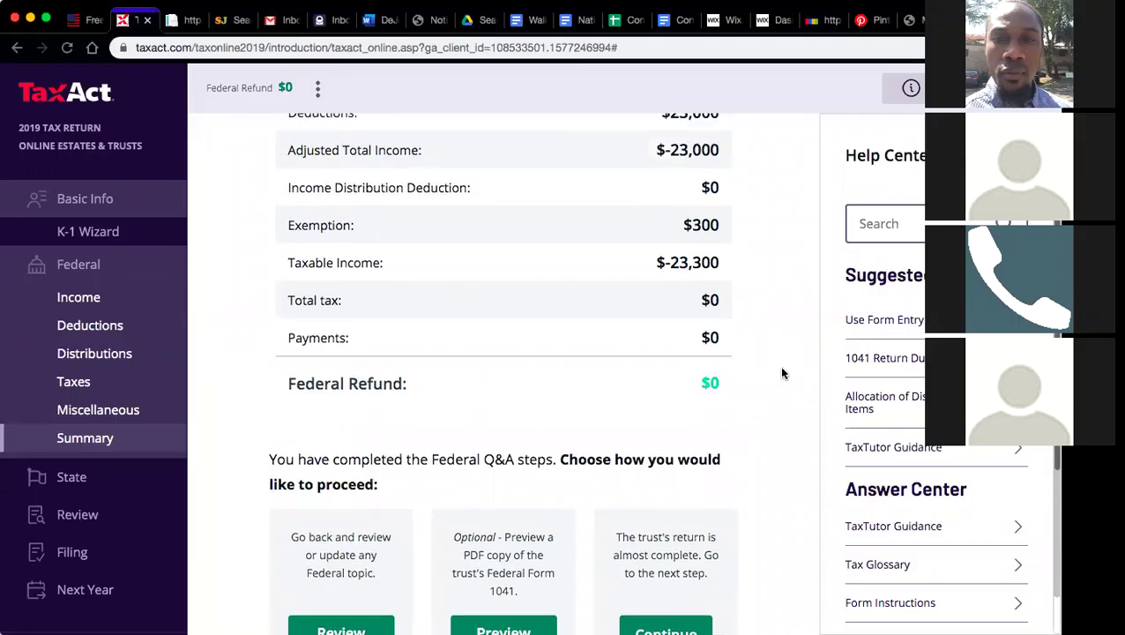
scroll(781, 373, "up", 3)
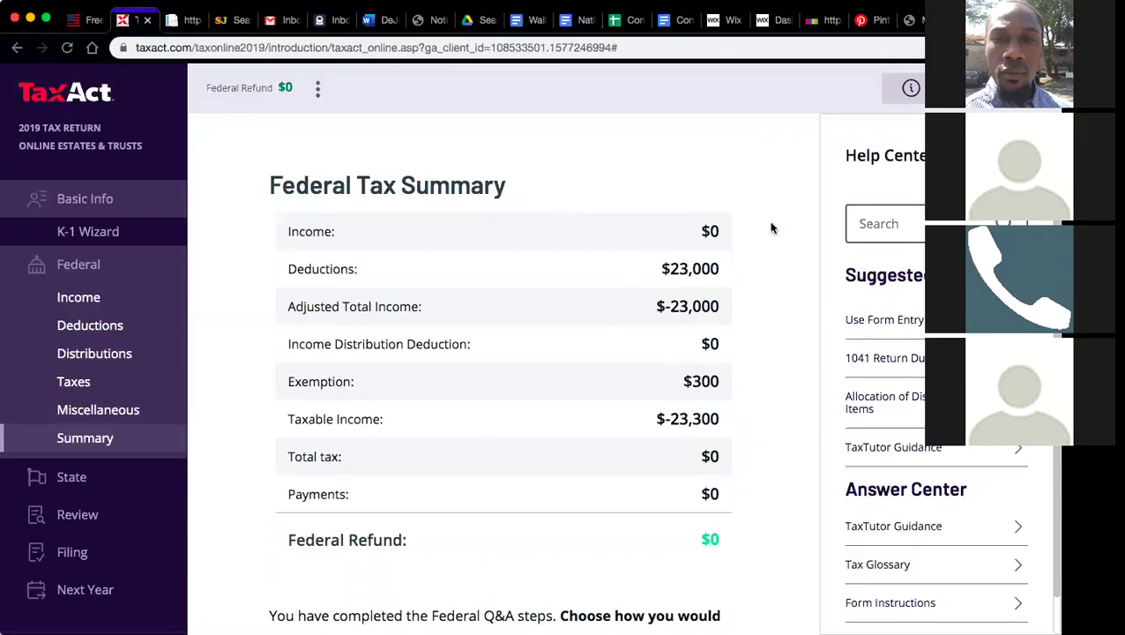
scroll(771, 228, "down", 5)
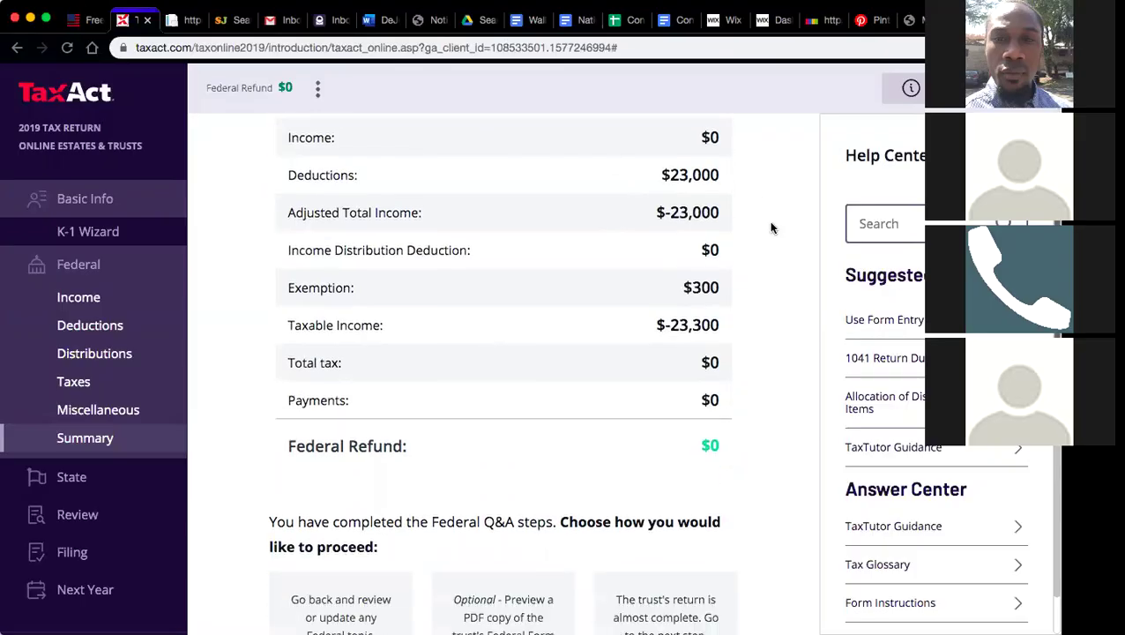
scroll(771, 228, "up", 5)
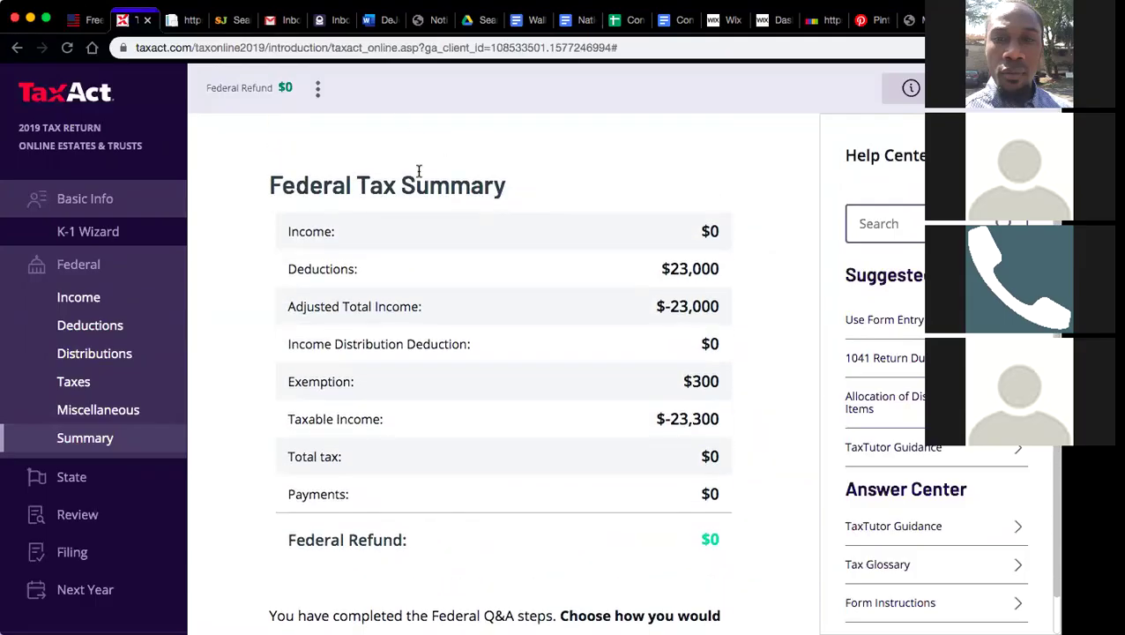
left_click(92, 451)
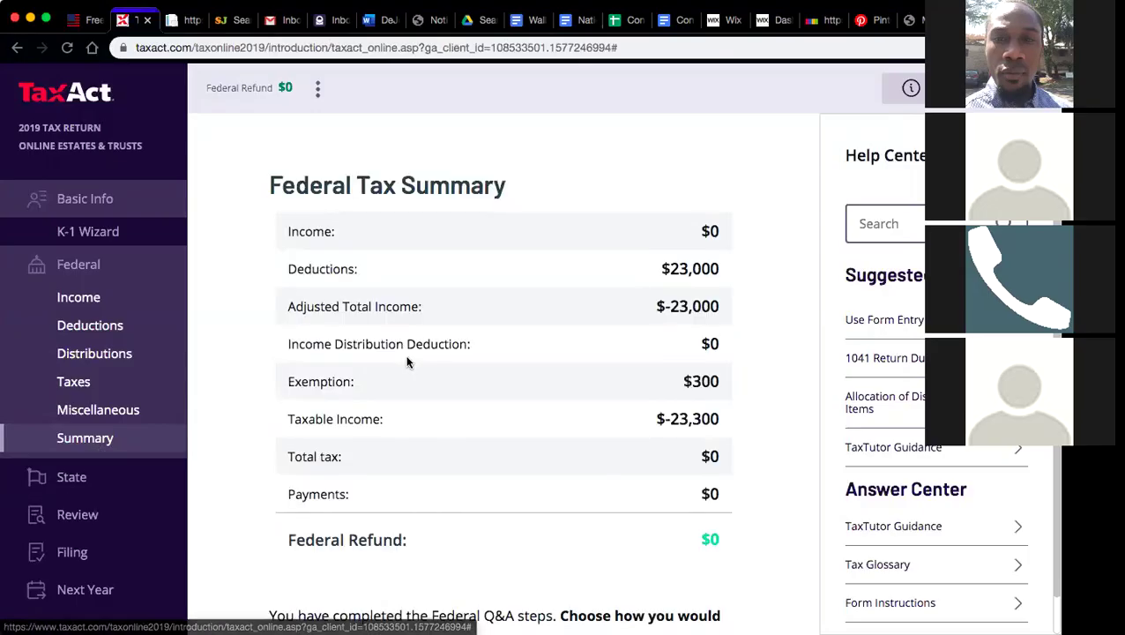
scroll(622, 153, "down", 5)
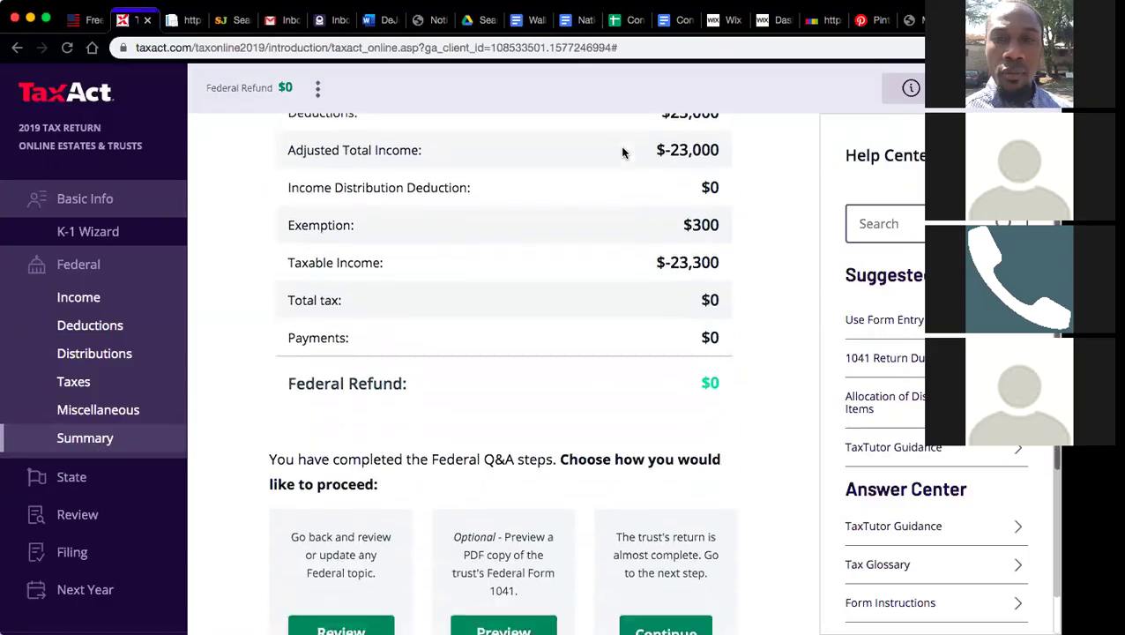
scroll(622, 154, "up", 5)
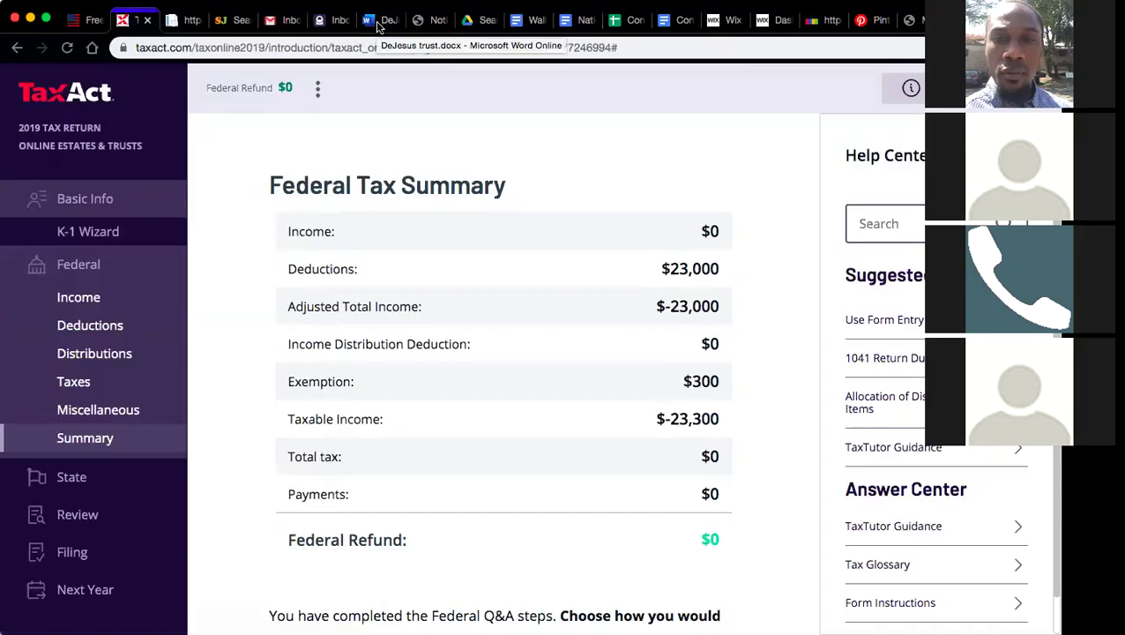
Reopen Basic Info, check the simple trust explanation, and keep Simple trust and the existing trust name.
left_click(74, 208)
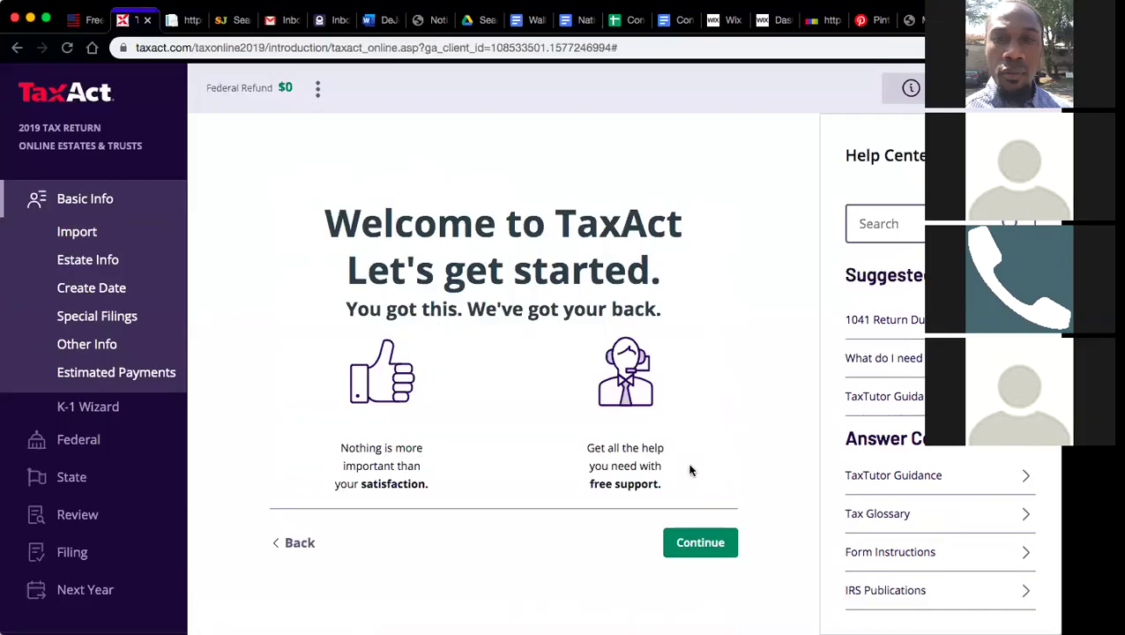
left_click(689, 544)
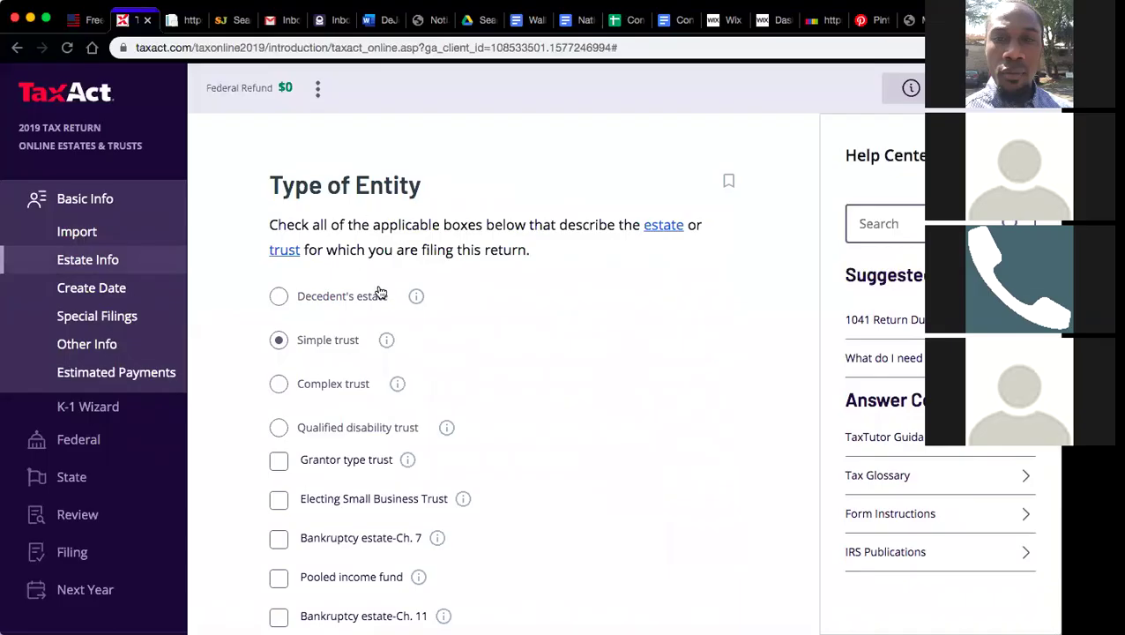
left_click(387, 341)
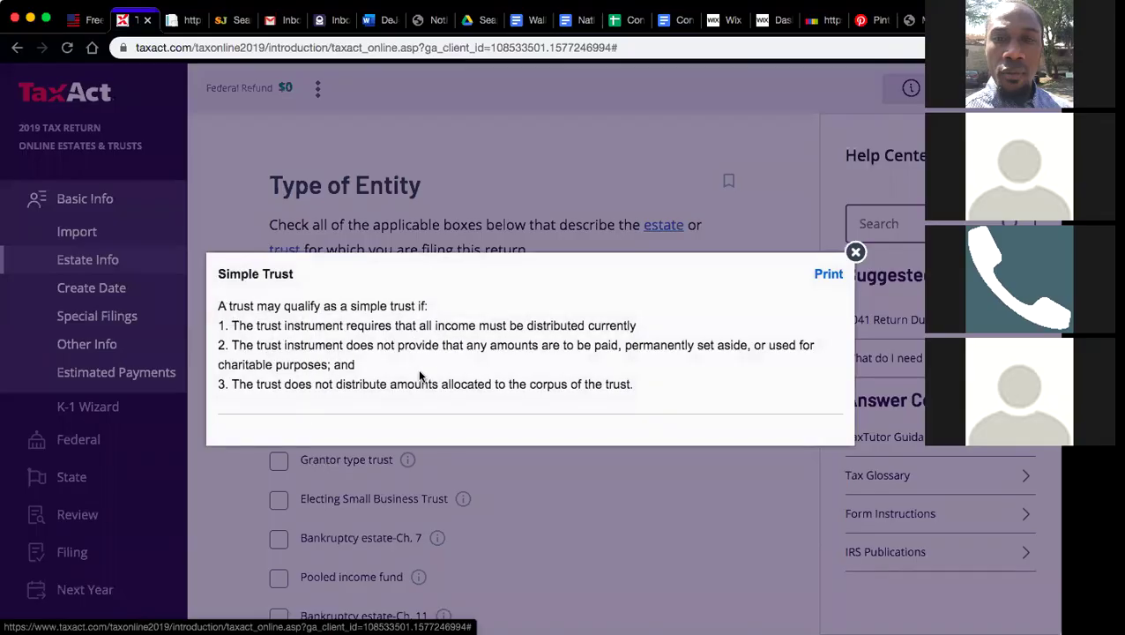
left_click(628, 180)
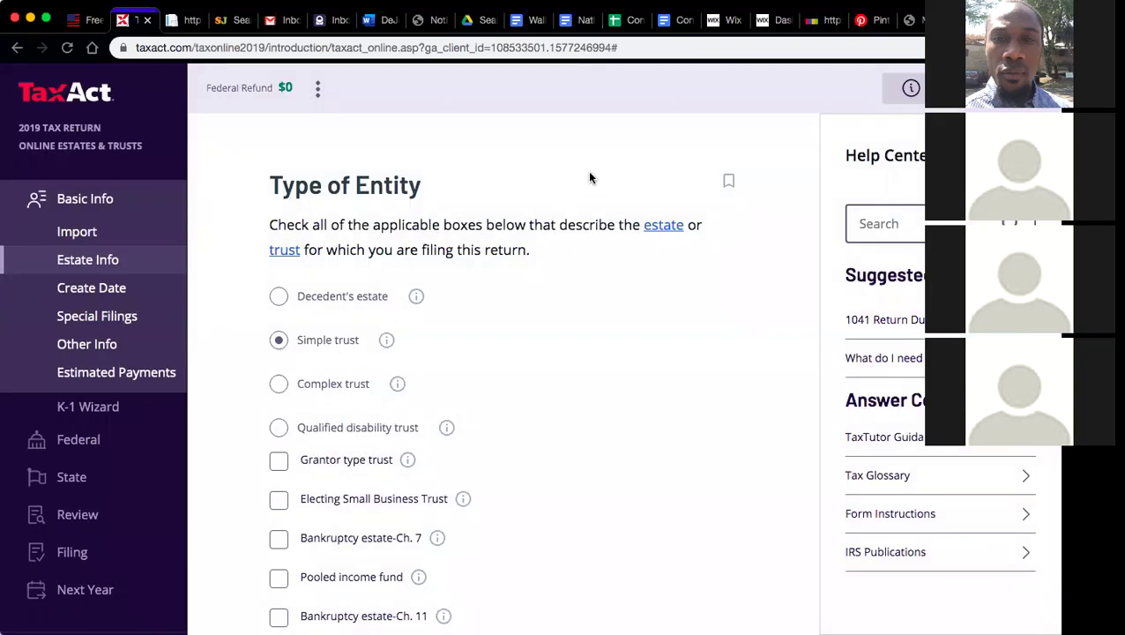
scroll(589, 176, "down", 5)
left_click(702, 445)
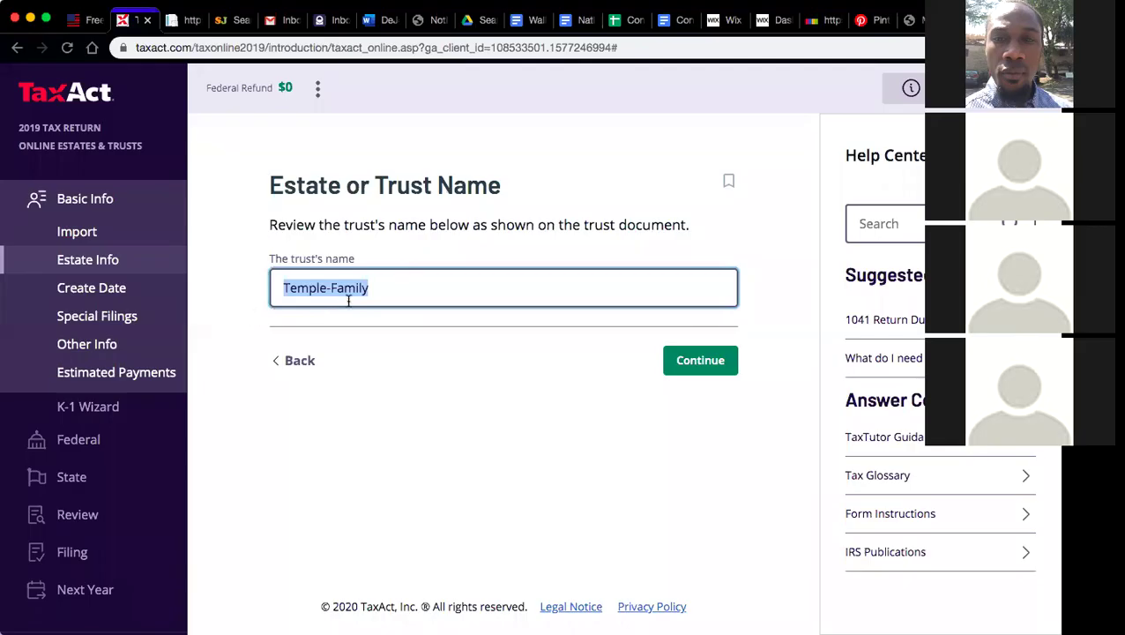
left_click(683, 359)
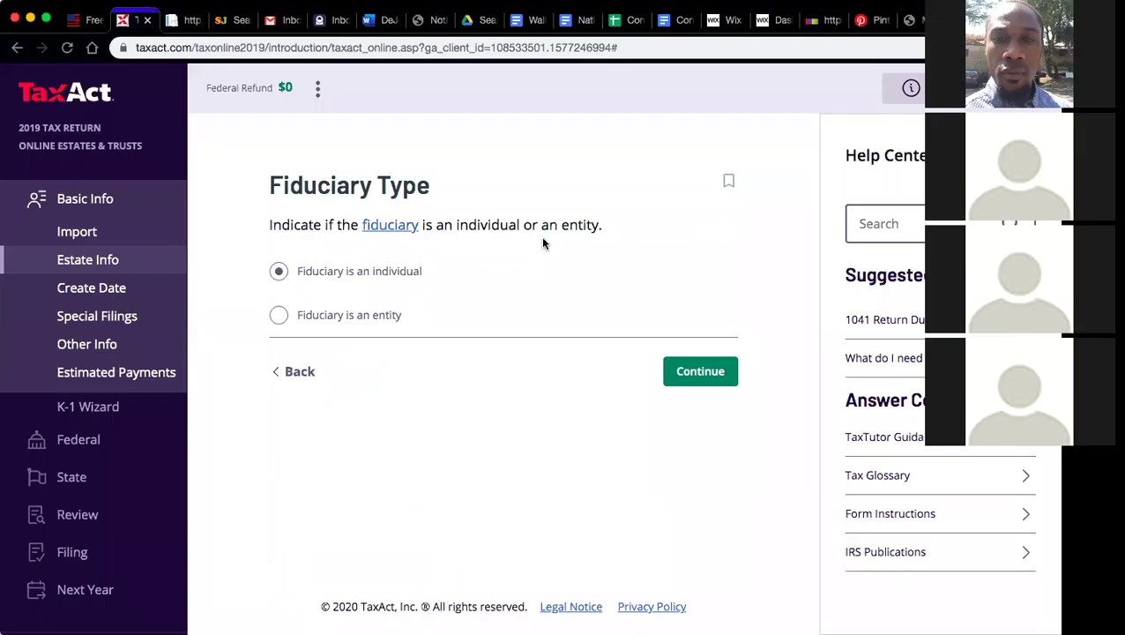
Look up the fiduciary definition and keep 'Fiduciary is an individual' as the fiduciary type.
left_click(384, 231)
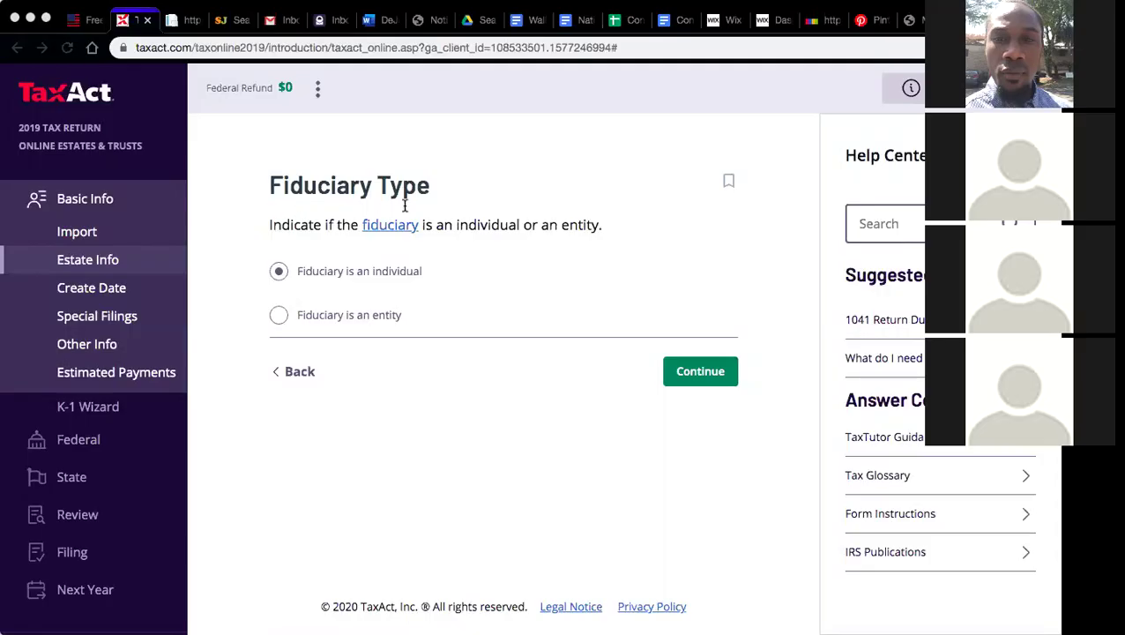
left_click(68, 80)
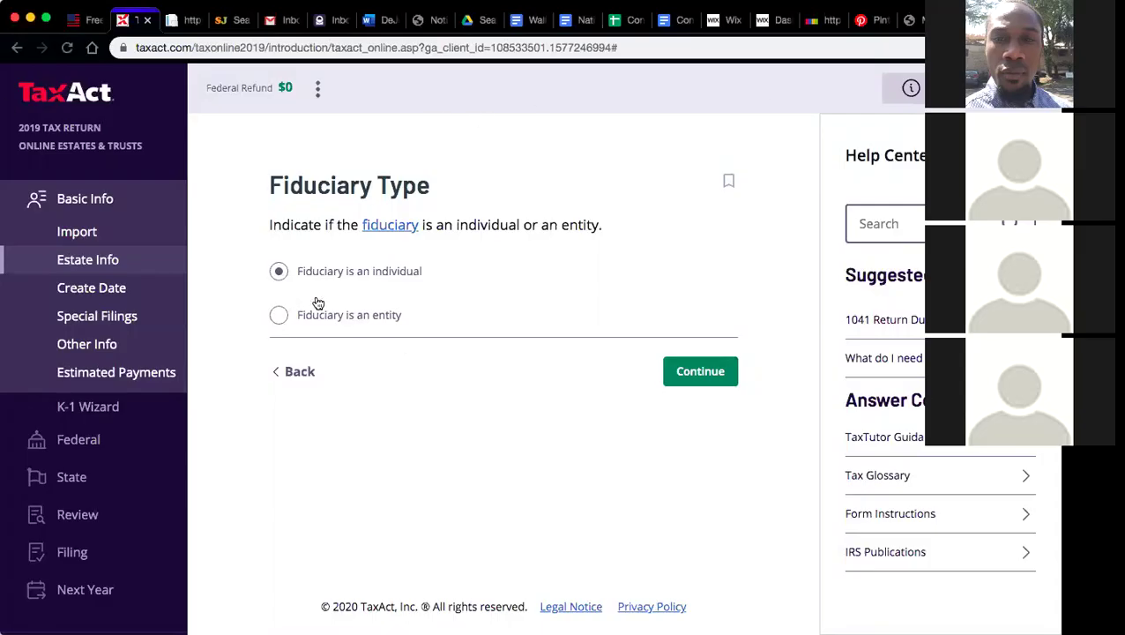
left_click(701, 364)
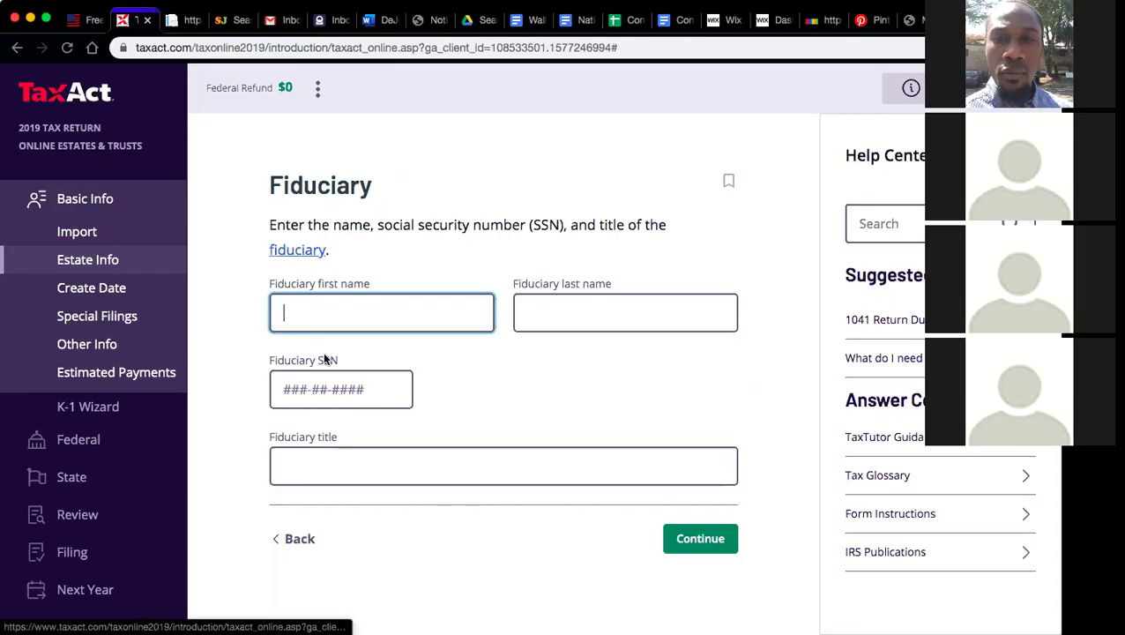
Enter 'trustee' as the fiduciary title, leaving name and SSN blank, and save.
left_click(298, 454)
type("trustee")
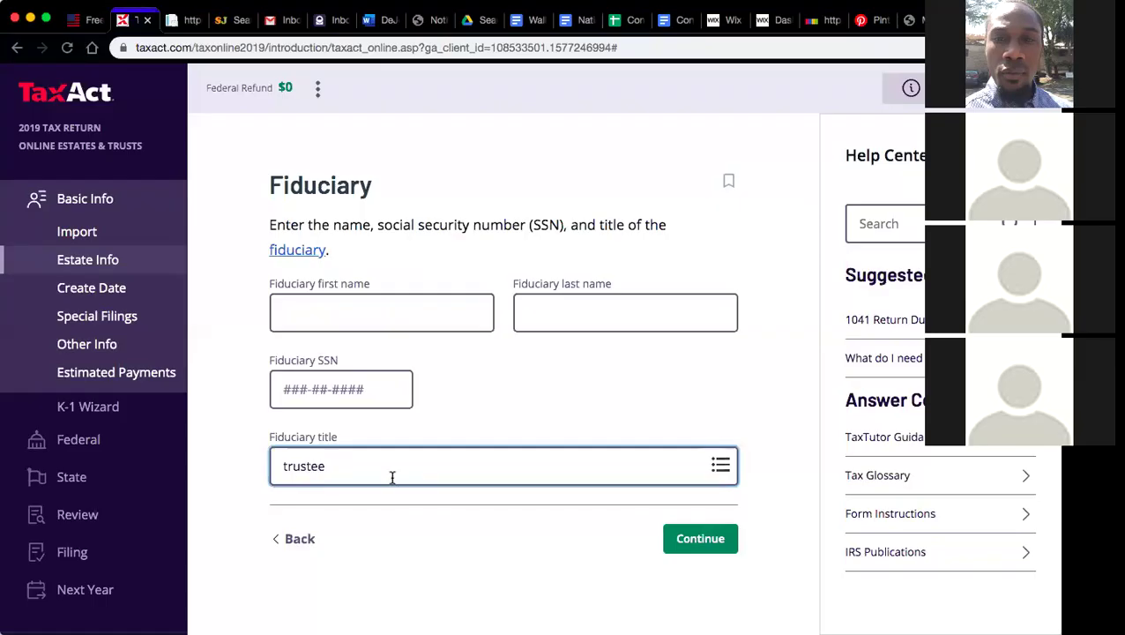
left_click(524, 378)
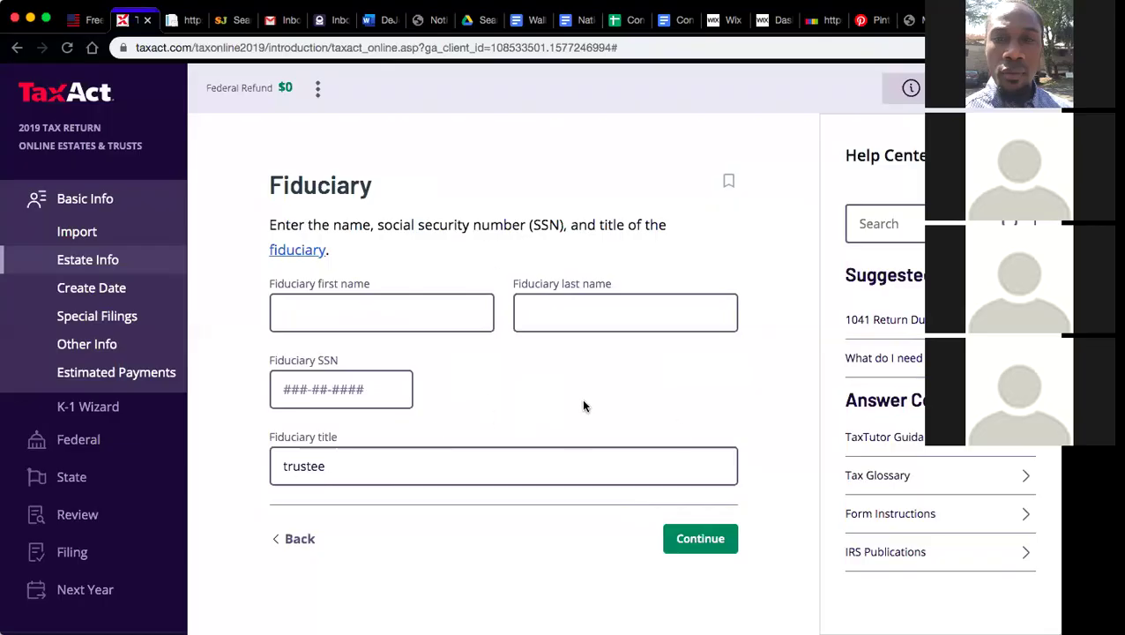
left_click(690, 539)
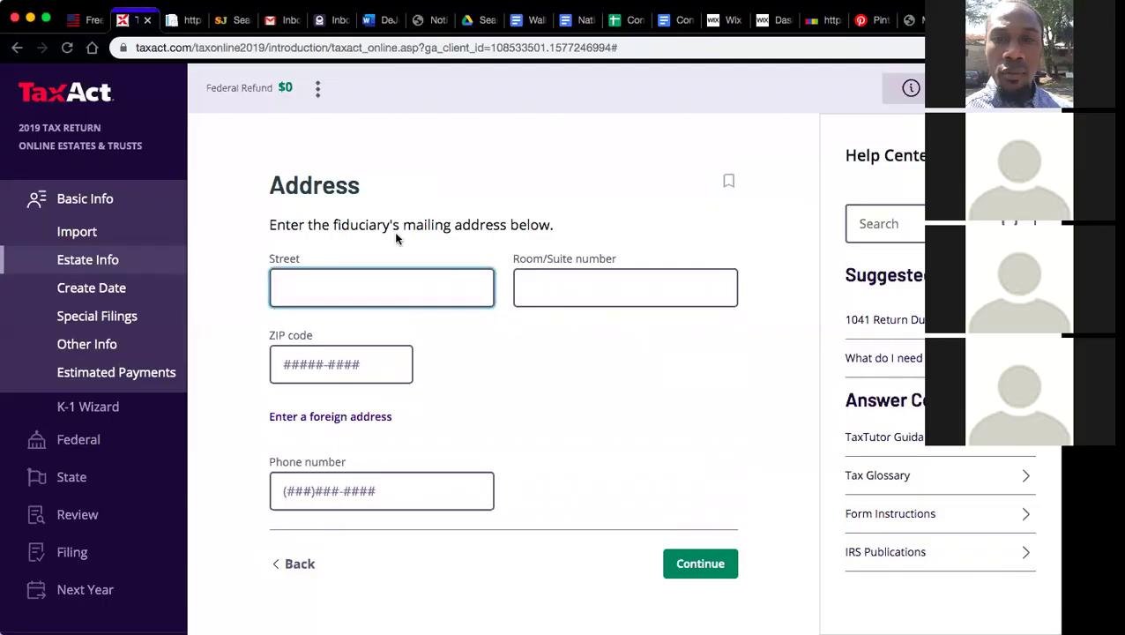
Skip the fiduciary mailing address, leaving it blank.
left_click_drag(402, 225, 505, 227)
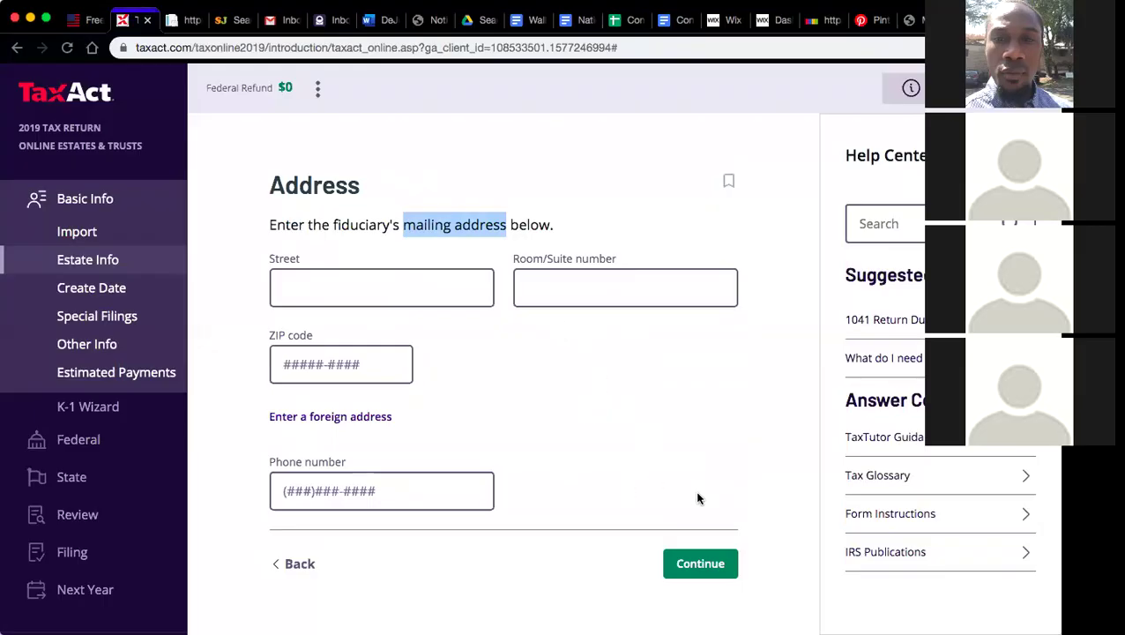
left_click(693, 568)
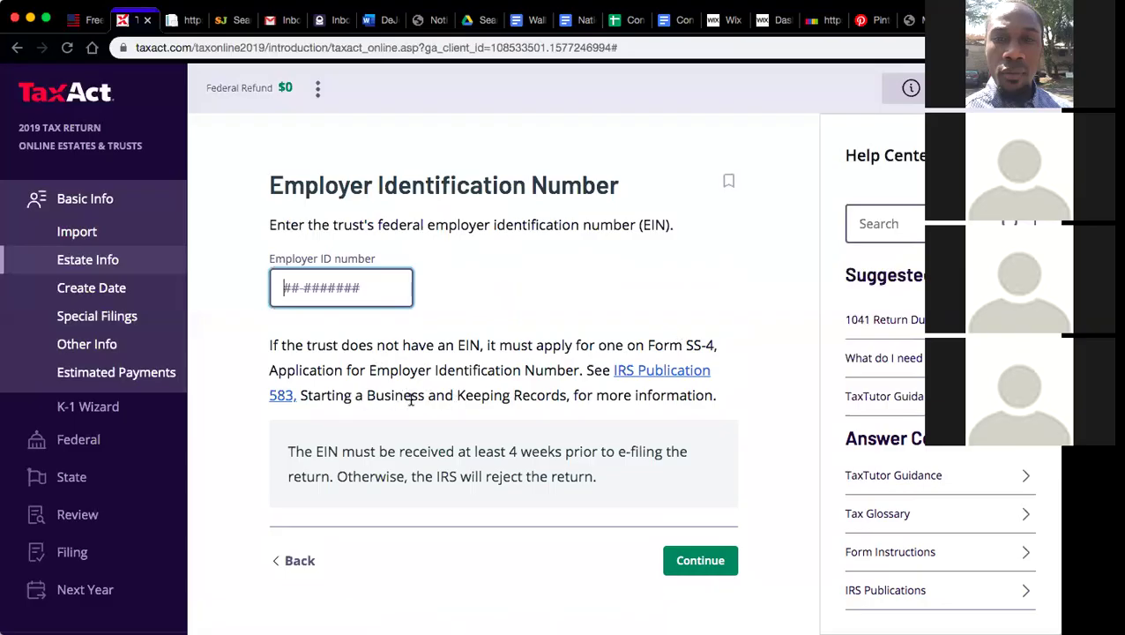
Leave the trust's Employer ID number blank and reach the Date Created page showing 01/29/2020.
left_click_drag(568, 395, 300, 394)
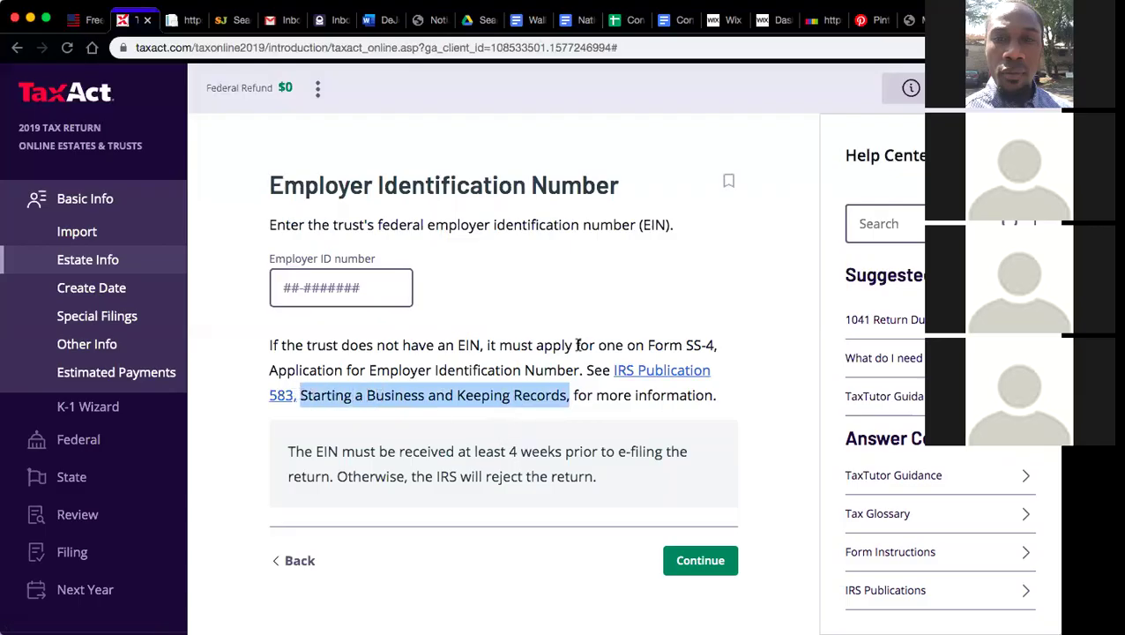
left_click(623, 269)
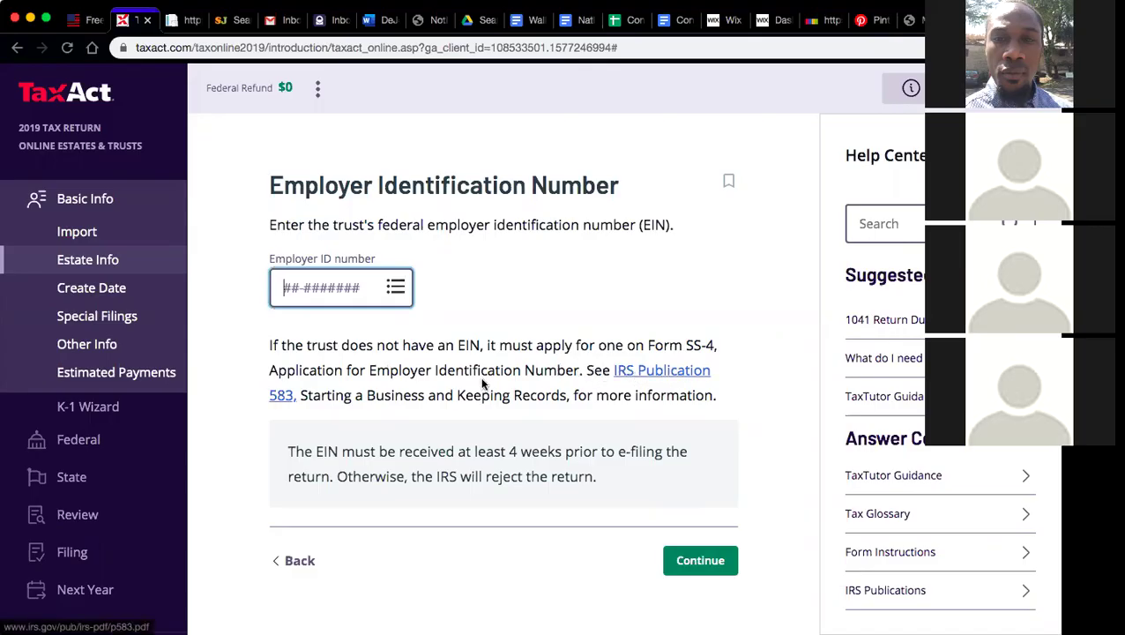
left_click(690, 564)
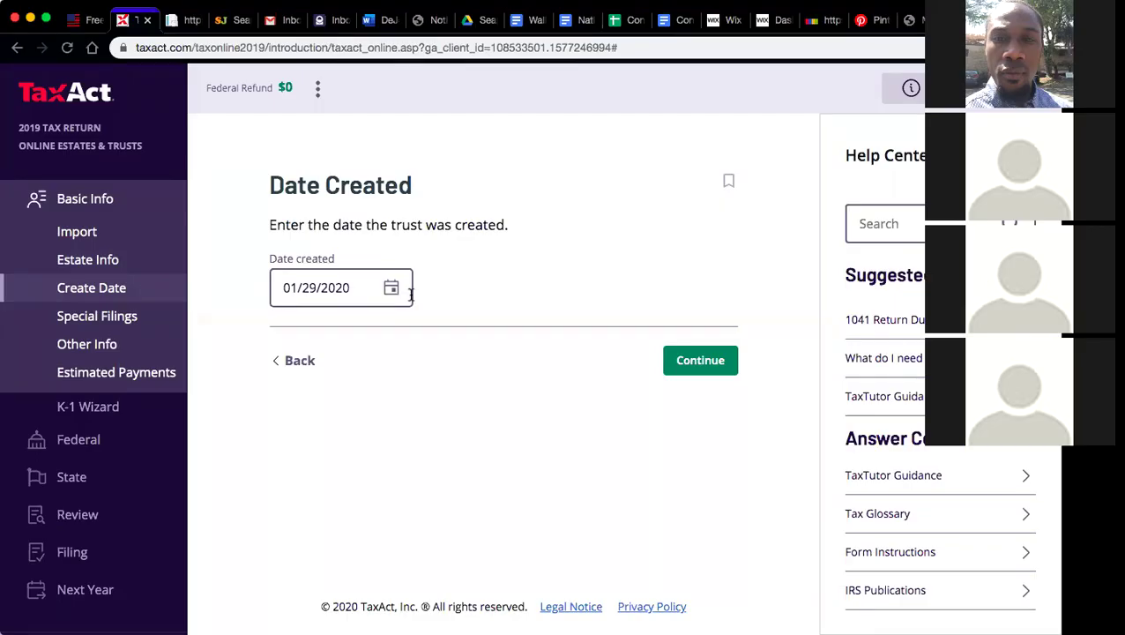
Accept the trust's creation date and special filings, defer the errors, and answer No to other information and estimated payments.
left_click(721, 359)
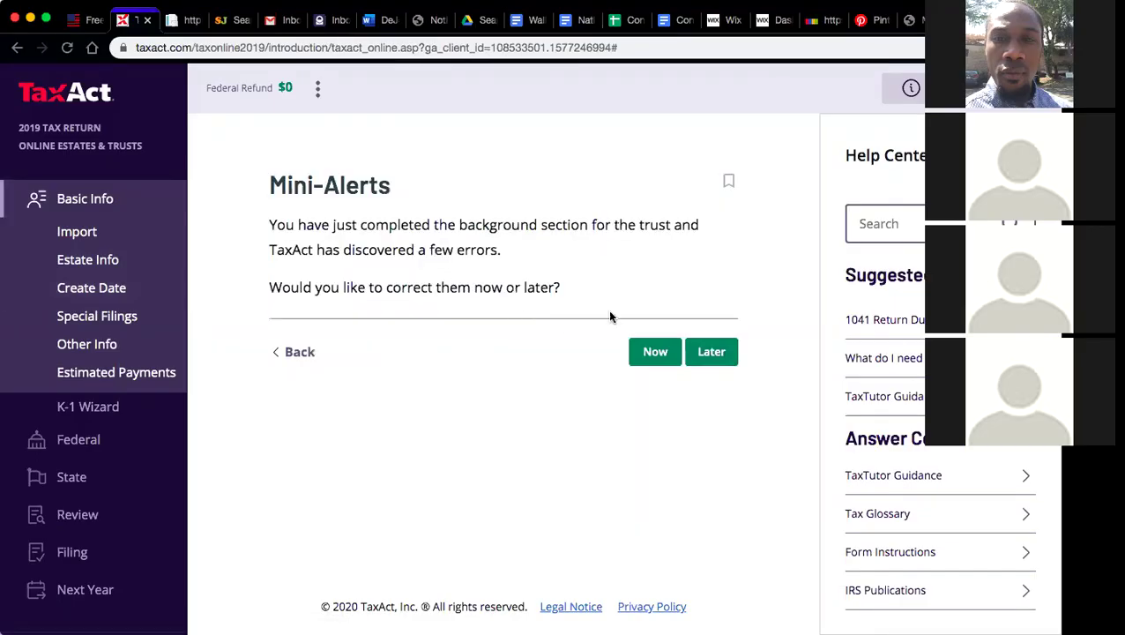
left_click(722, 354)
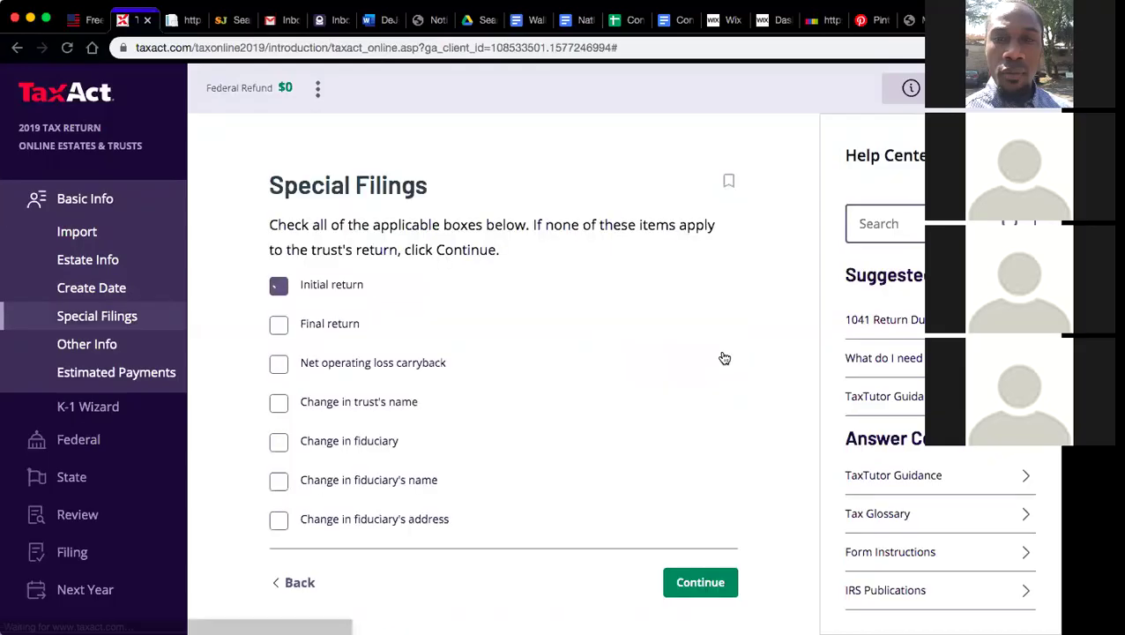
left_click(719, 582)
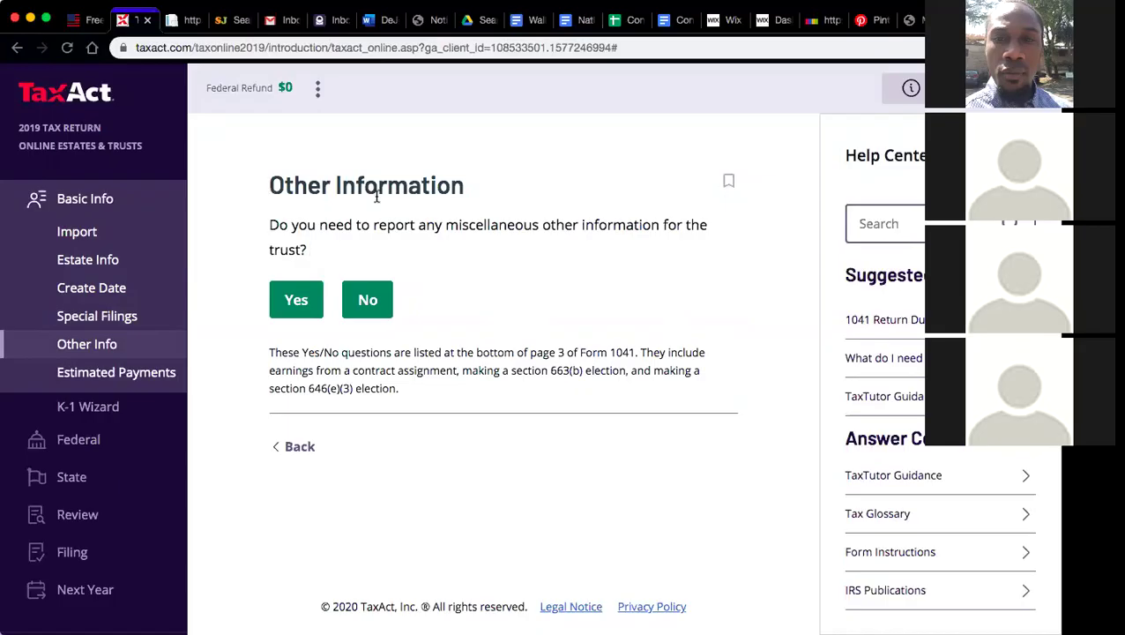
left_click(369, 301)
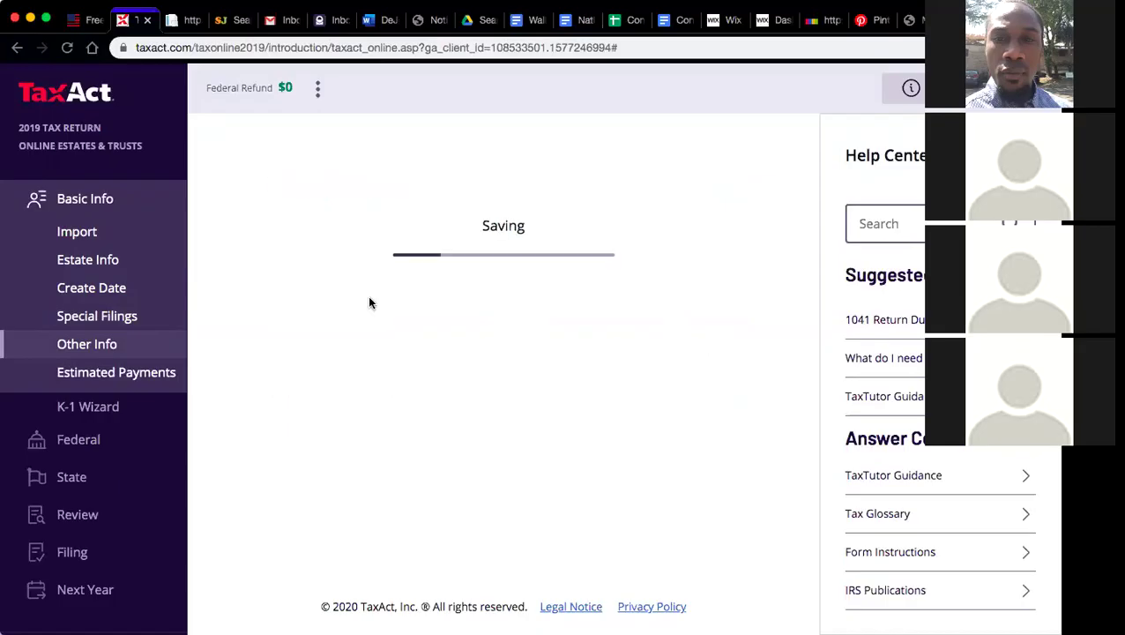
left_click(378, 297)
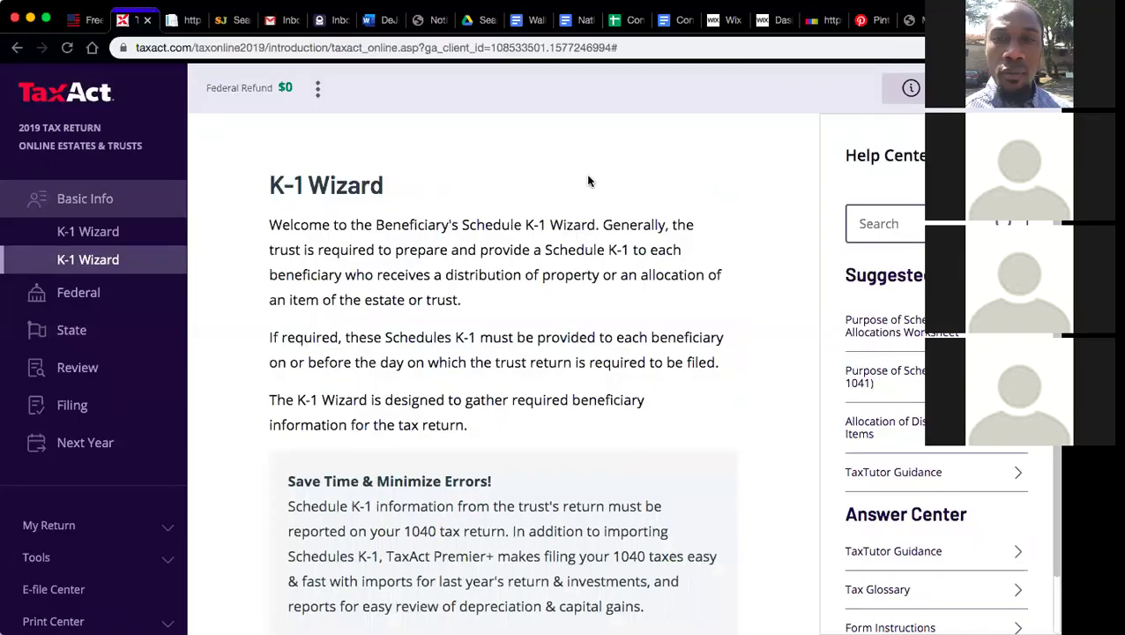
scroll(589, 181, "down", 4)
Run through the beneficiary K-1 wizard with ID, name, address and state blank, finishing with no beneficiaries.
left_click(709, 441)
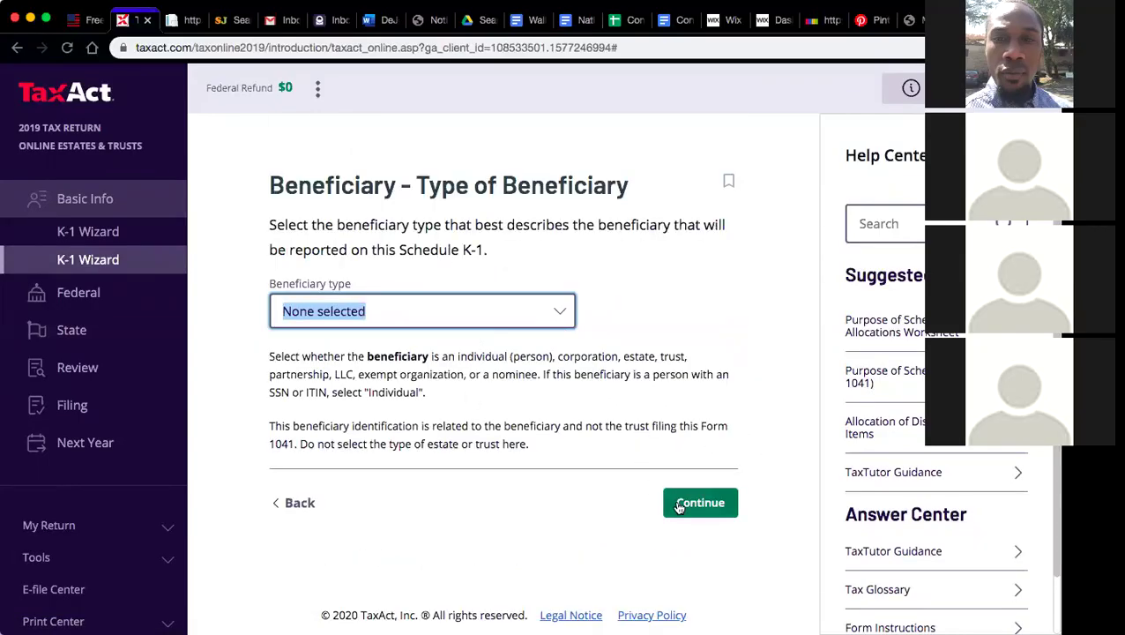
left_click(679, 504)
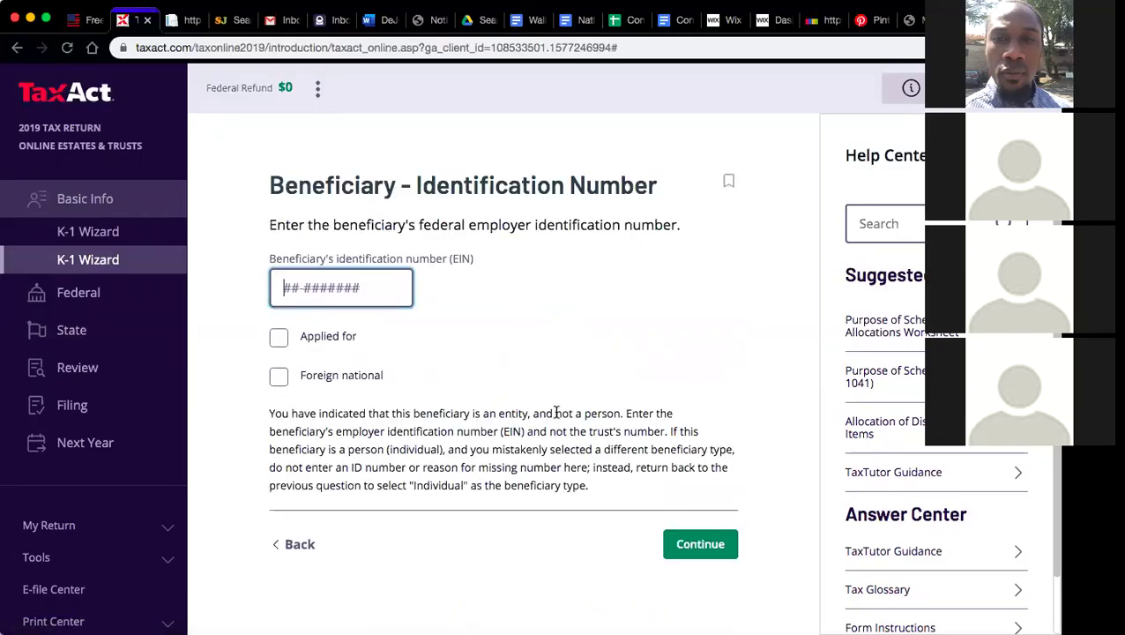
left_click(708, 543)
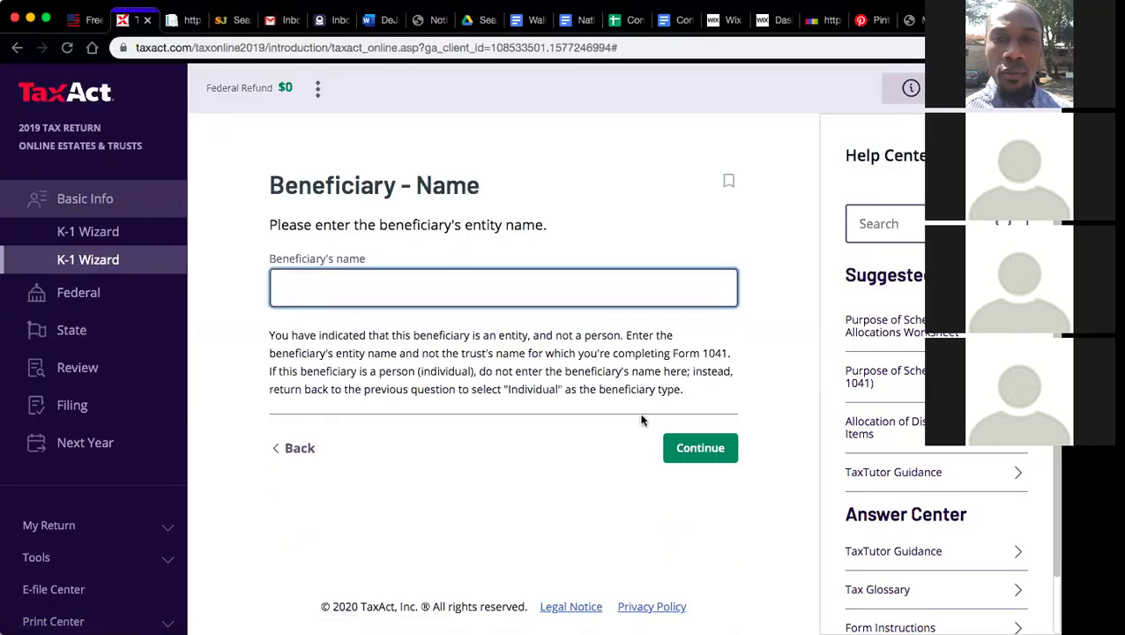
left_click(688, 448)
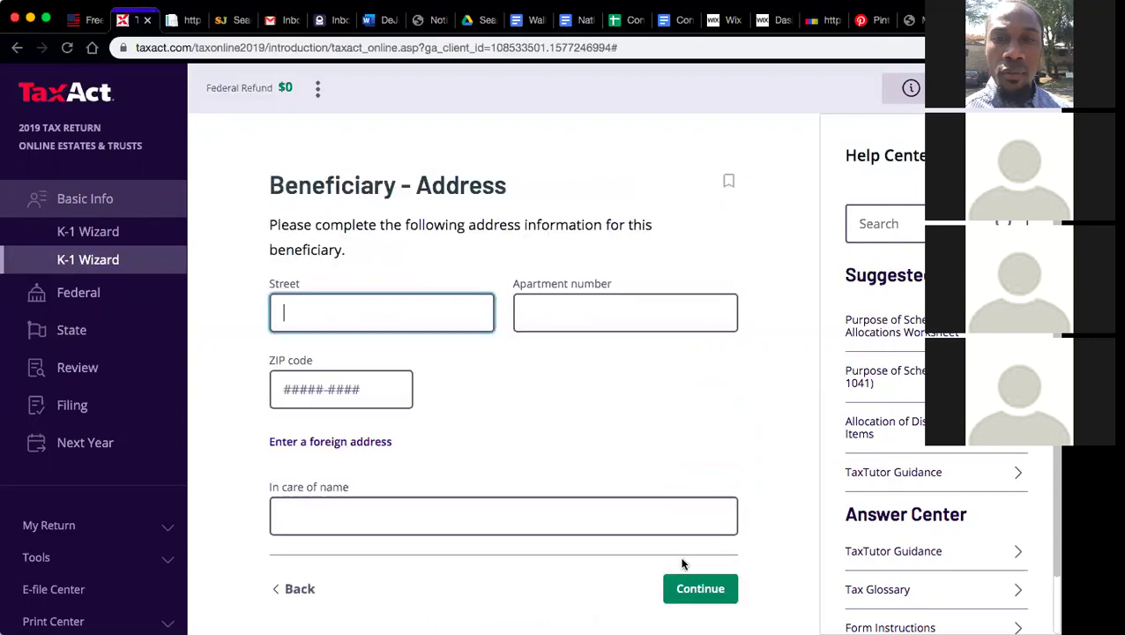
left_click(685, 596)
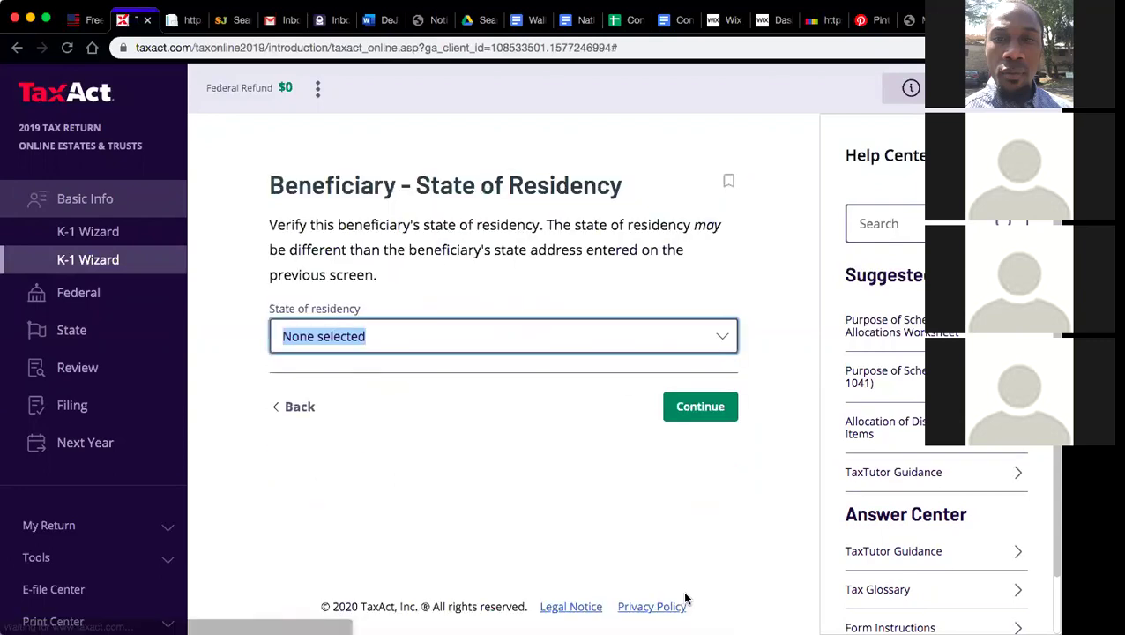
left_click(696, 406)
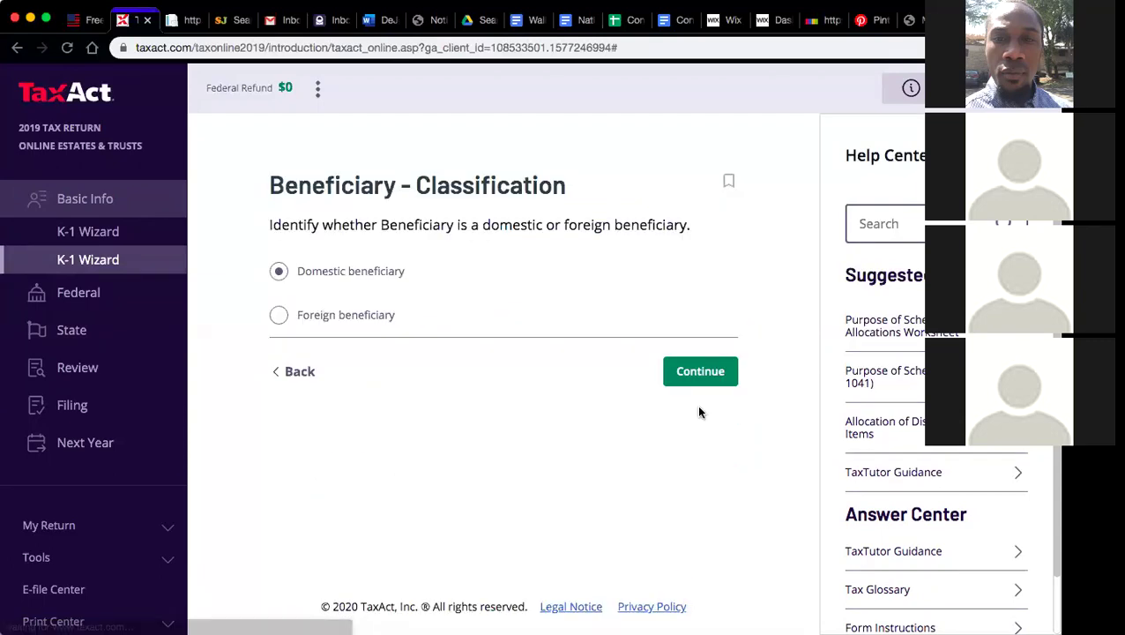
left_click(685, 367)
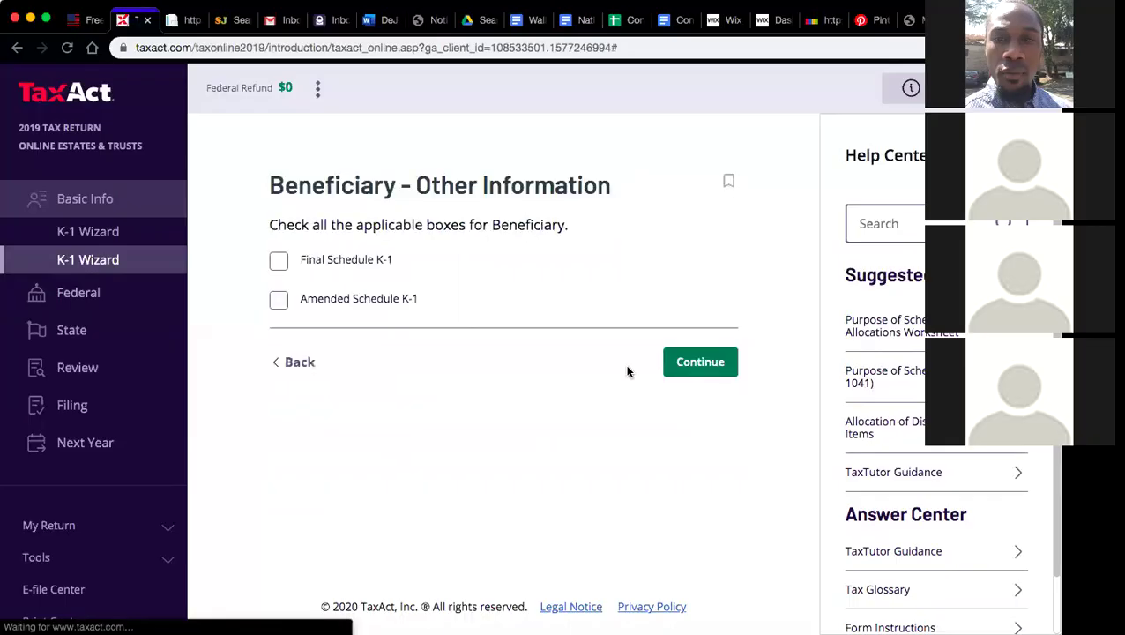
left_click(689, 366)
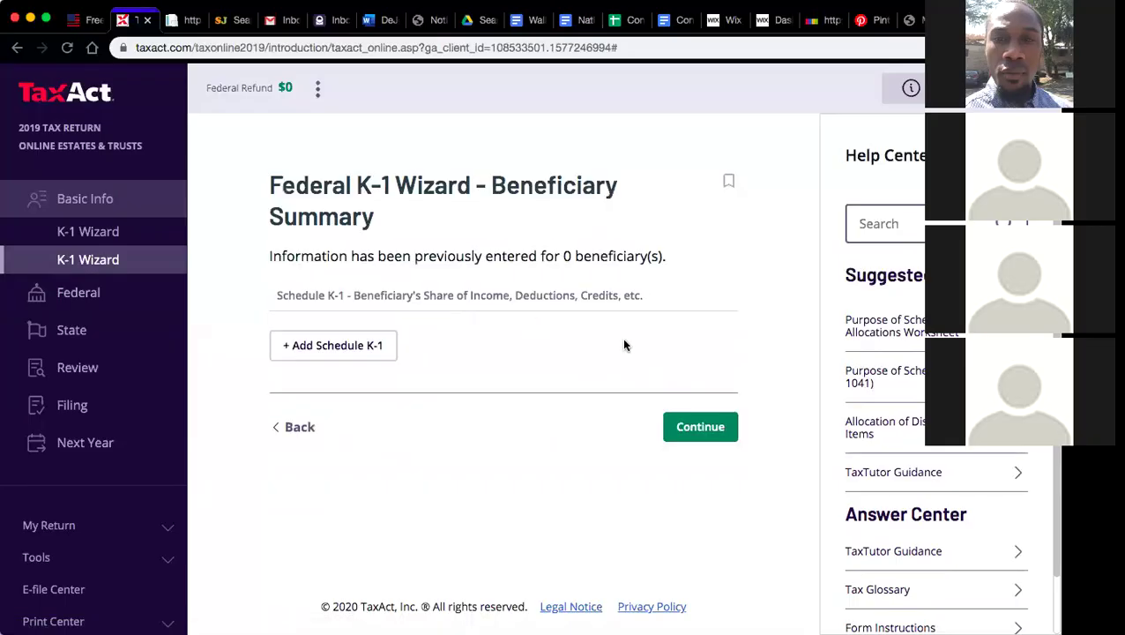
left_click(698, 427)
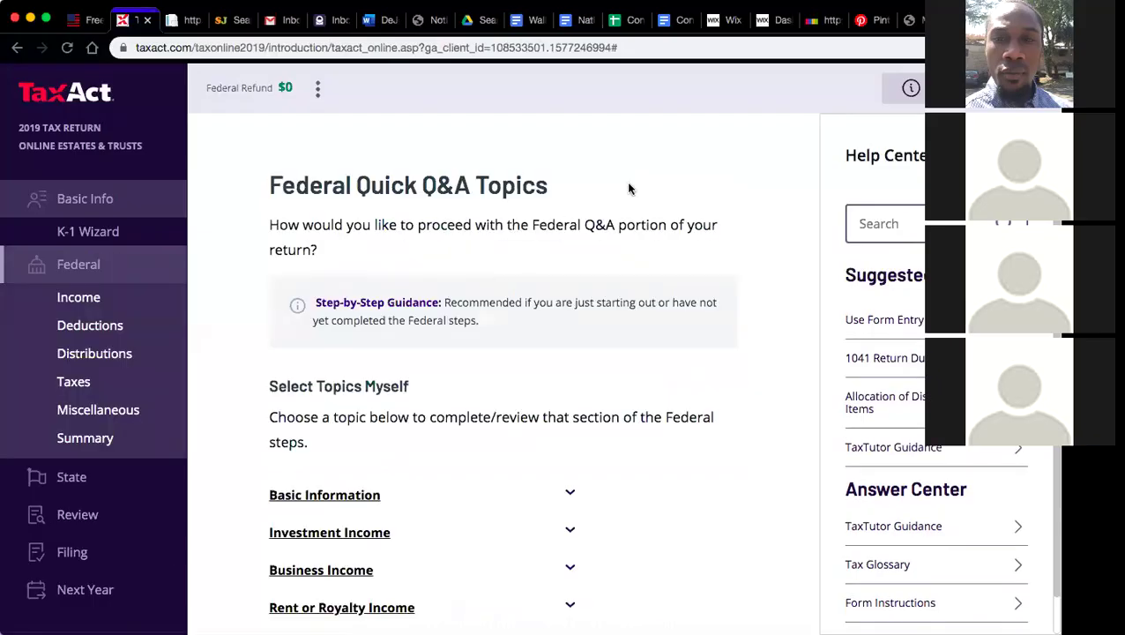
Review the Federal Quick Q&A Topics list, expanding and collapsing Credits without changing anything.
scroll(628, 188, "down", 3)
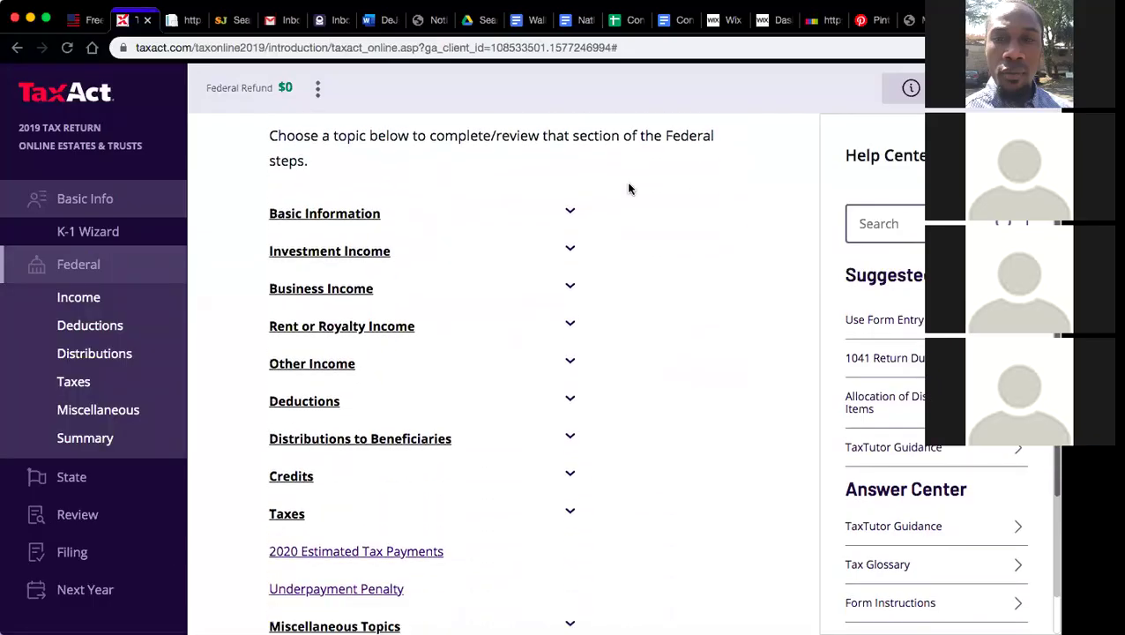
scroll(628, 187, "down", 1)
scroll(628, 188, "down", 2)
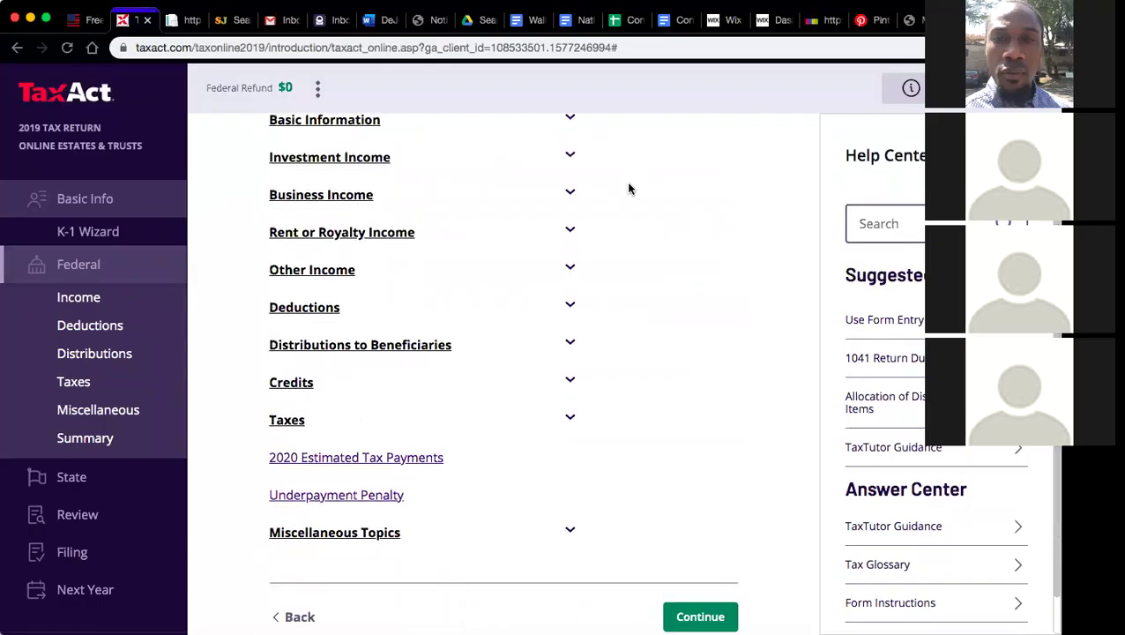
scroll(628, 188, "down", 2)
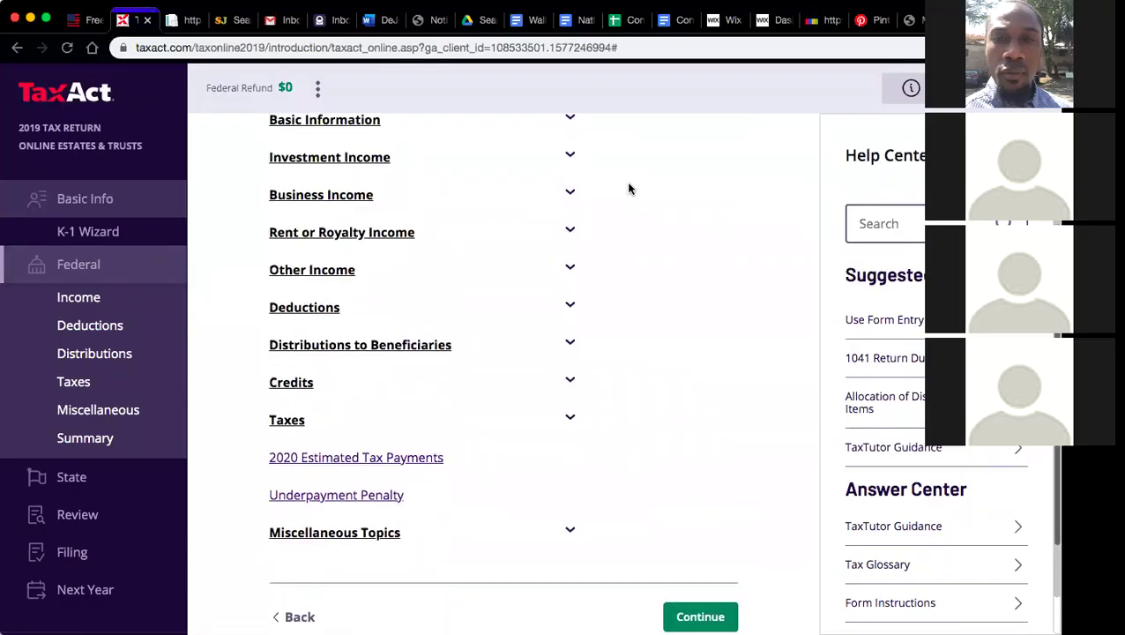
scroll(628, 188, "up", 1)
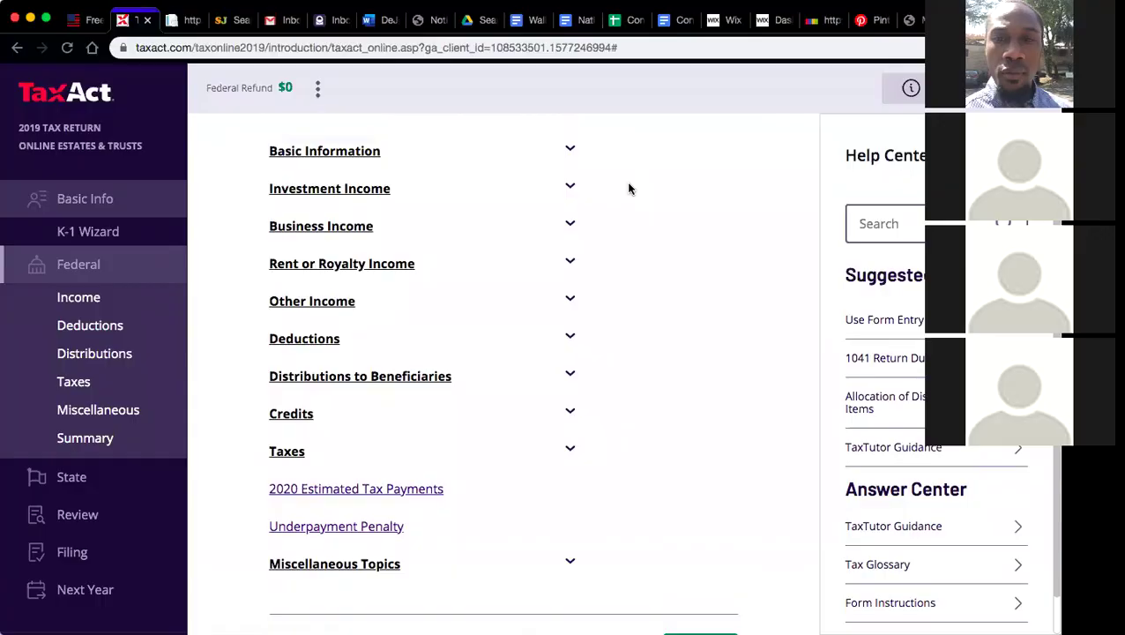
scroll(628, 188, "up", 3)
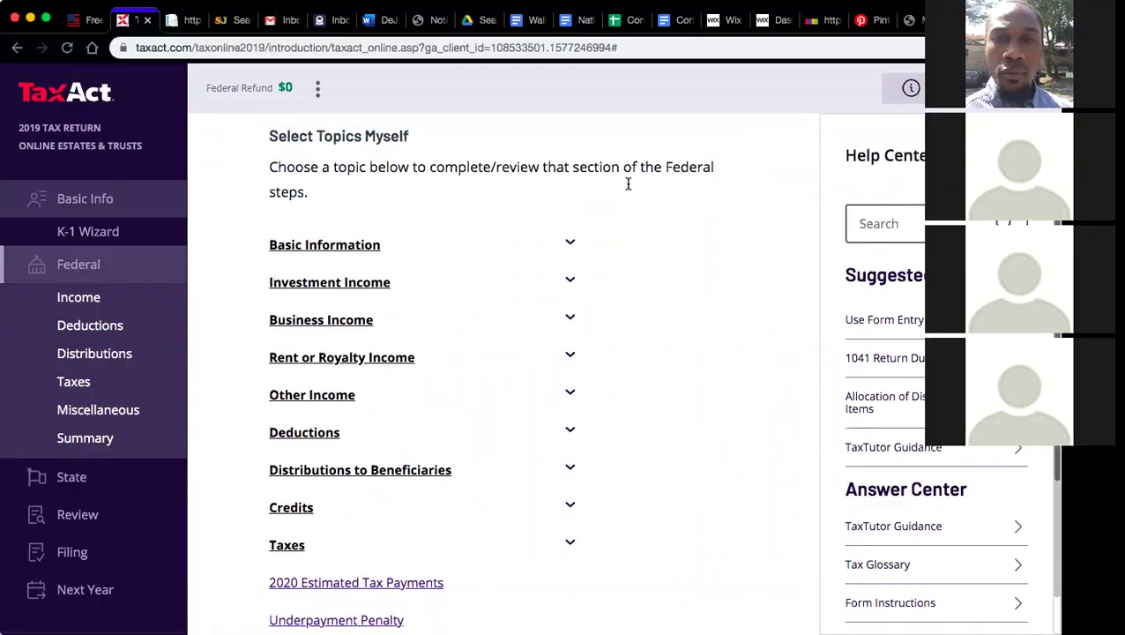
scroll(628, 185, "down", 4)
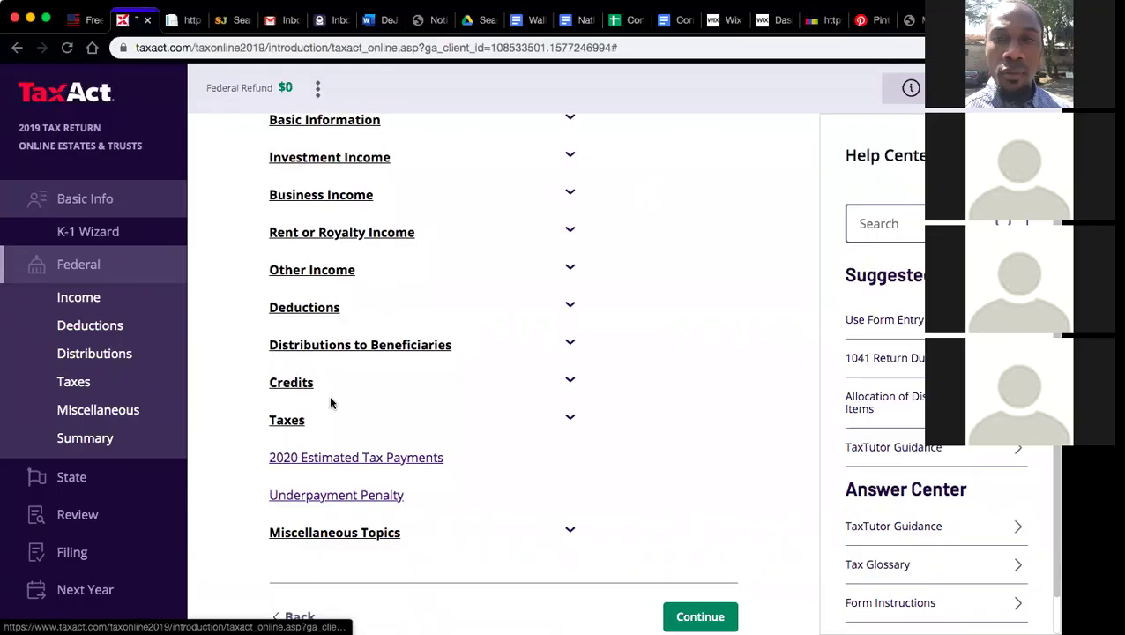
left_click(571, 384)
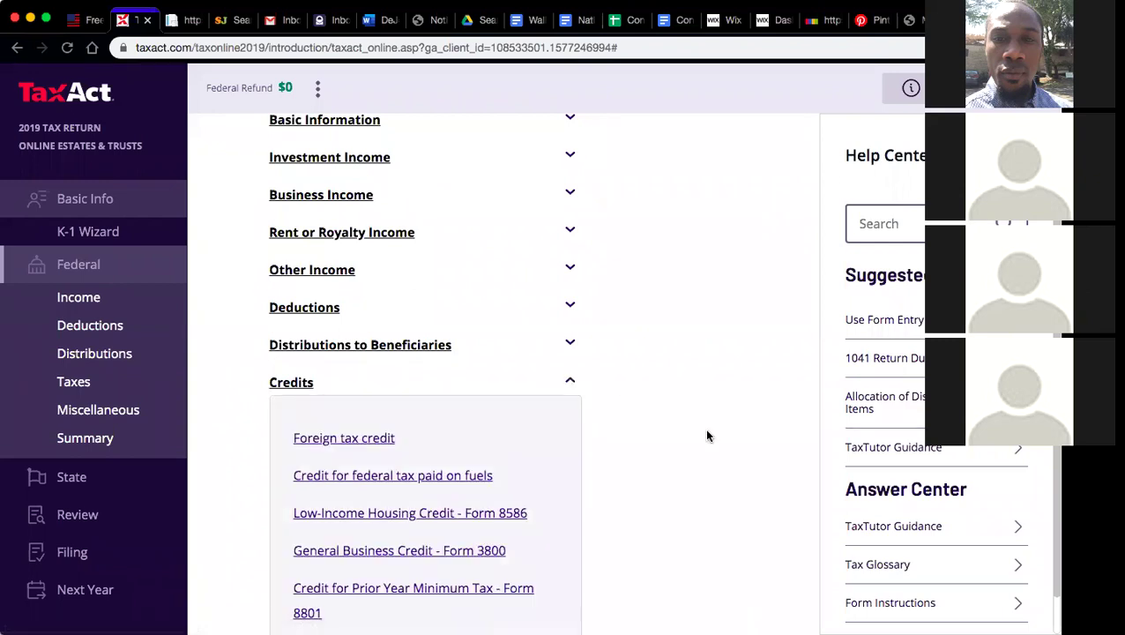
left_click(571, 384)
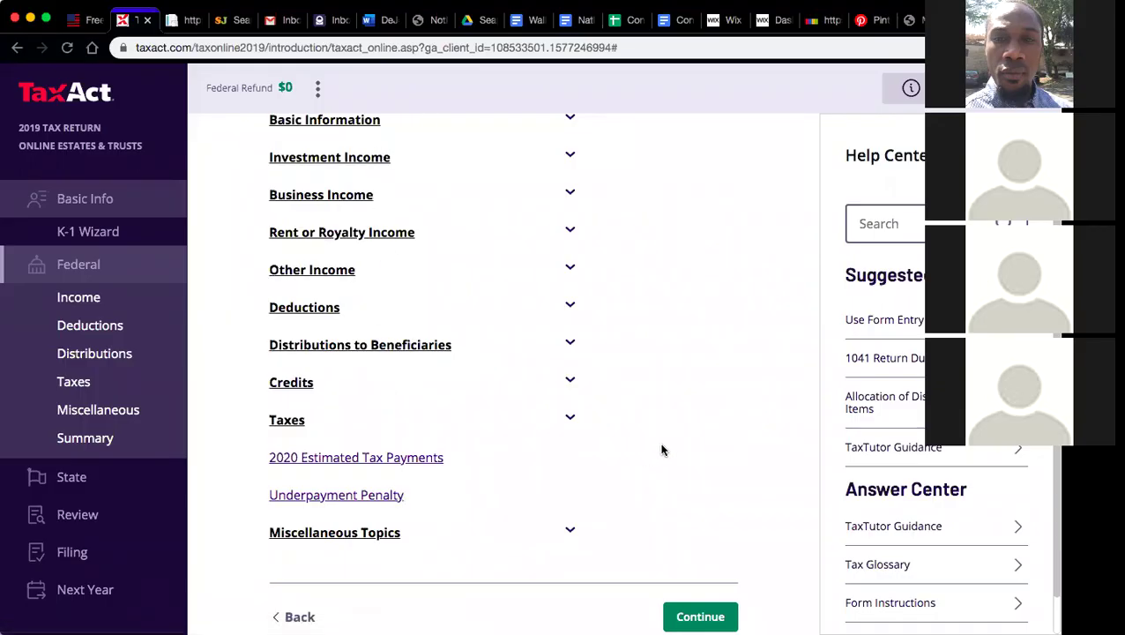
Finish the Federal Q&A topics and proceed to the federal summary.
scroll(661, 449, "down", 2)
scroll(662, 450, "down", 2)
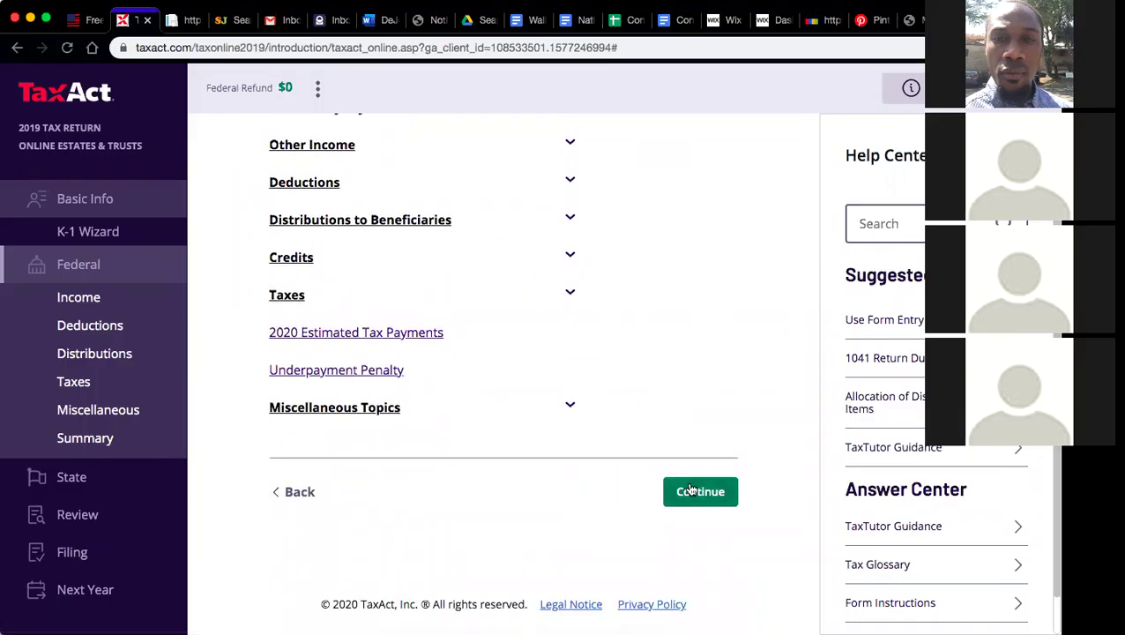
left_click(685, 490)
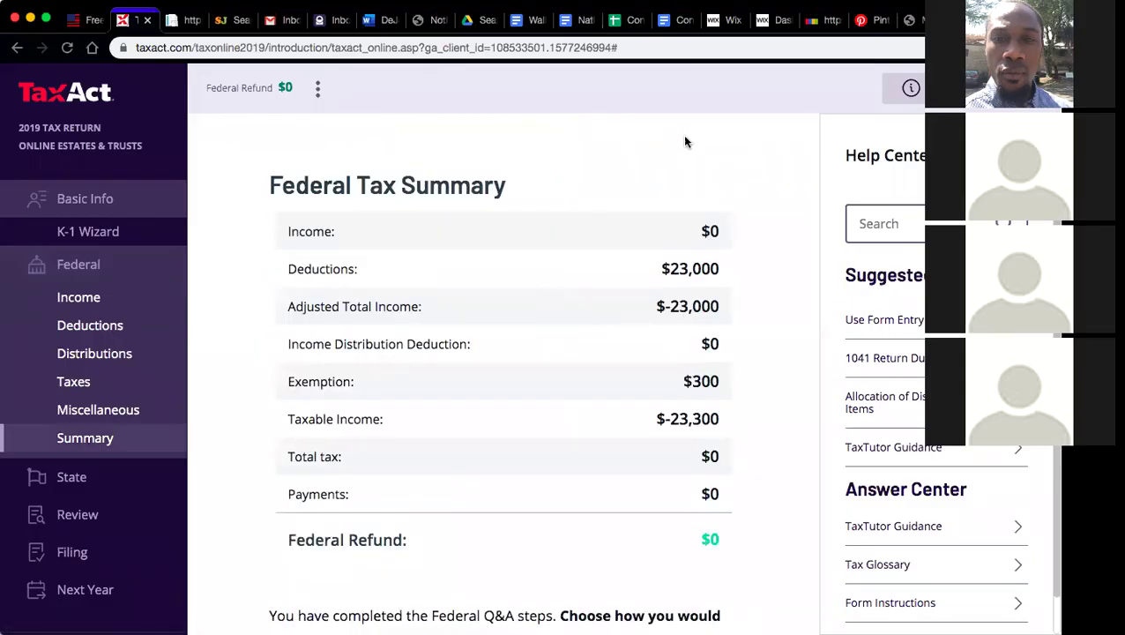
scroll(686, 143, "down", 2)
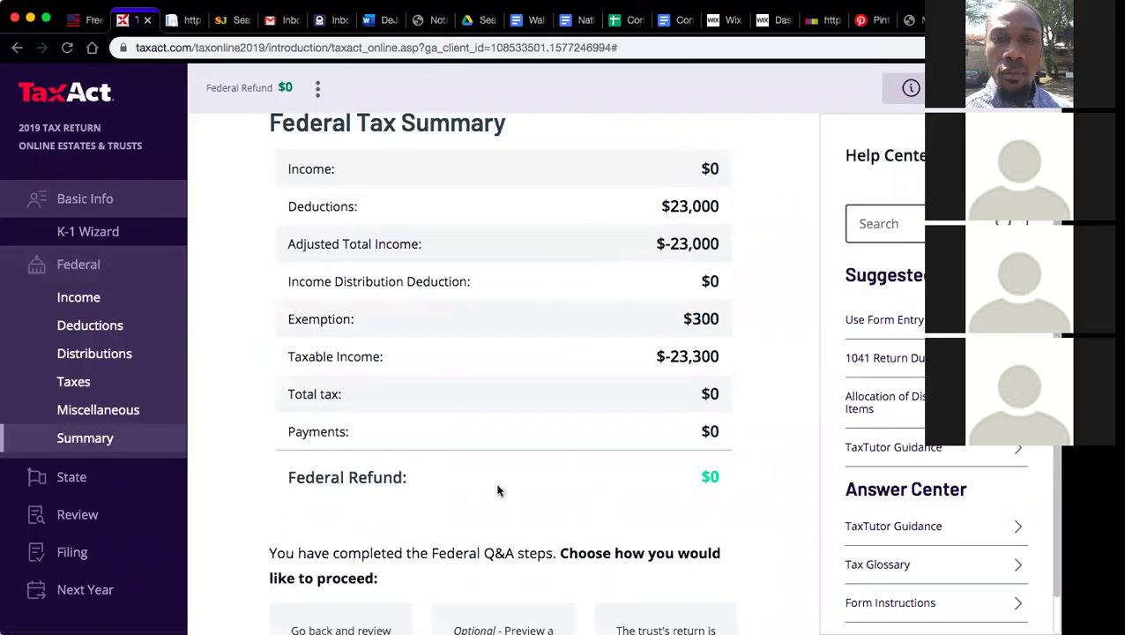
scroll(495, 490, "up", 2)
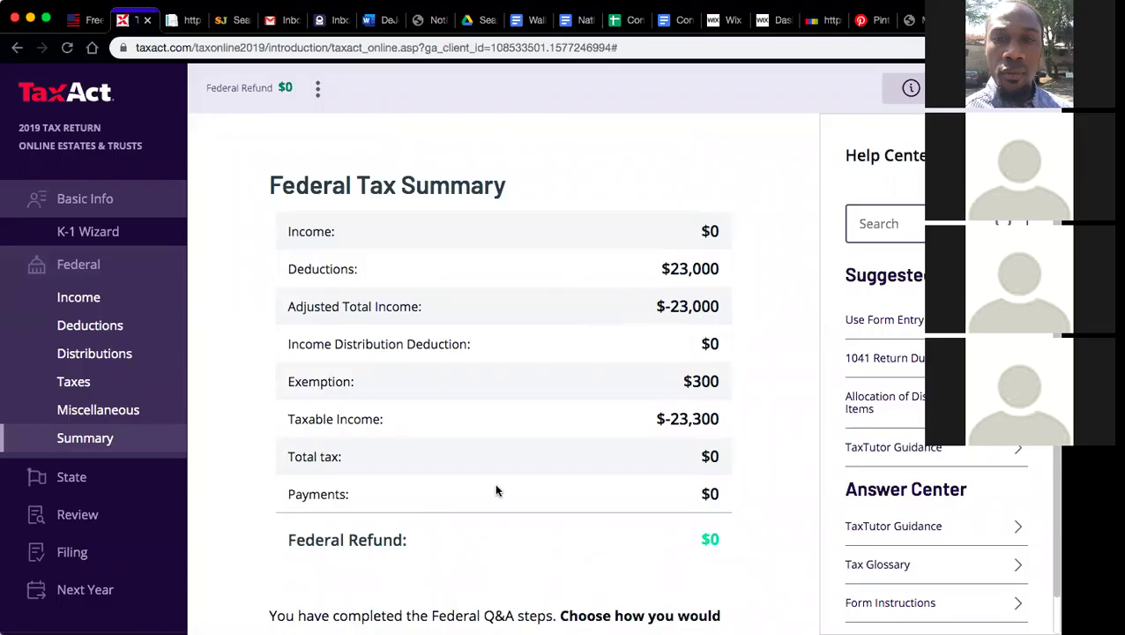
scroll(495, 490, "down", 5)
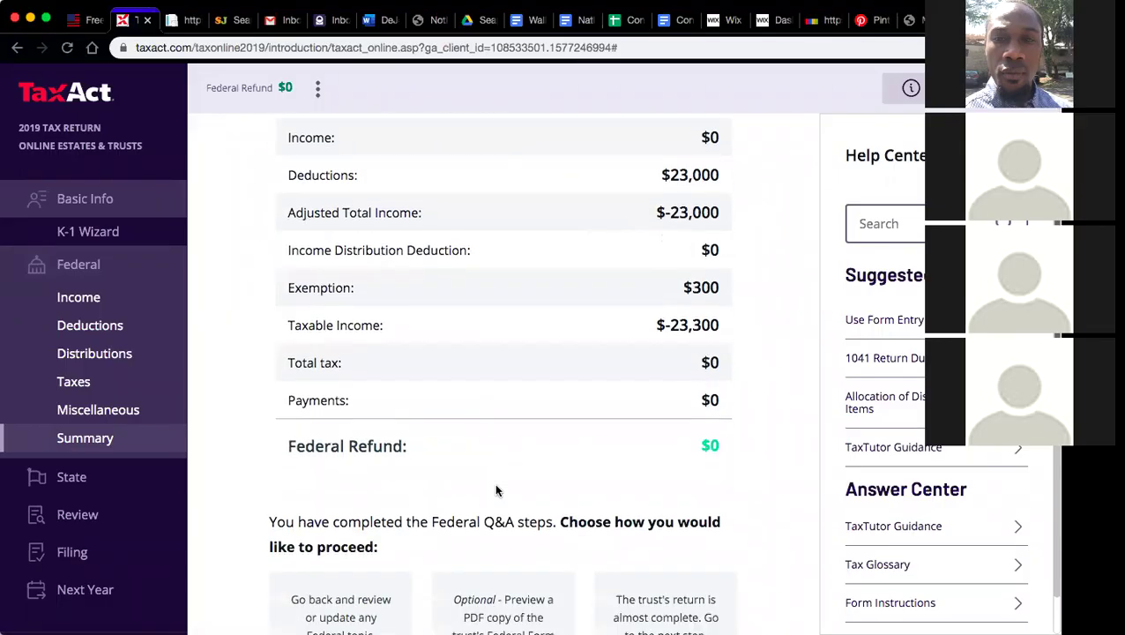
scroll(496, 490, "down", 2)
scroll(498, 492, "up", 4)
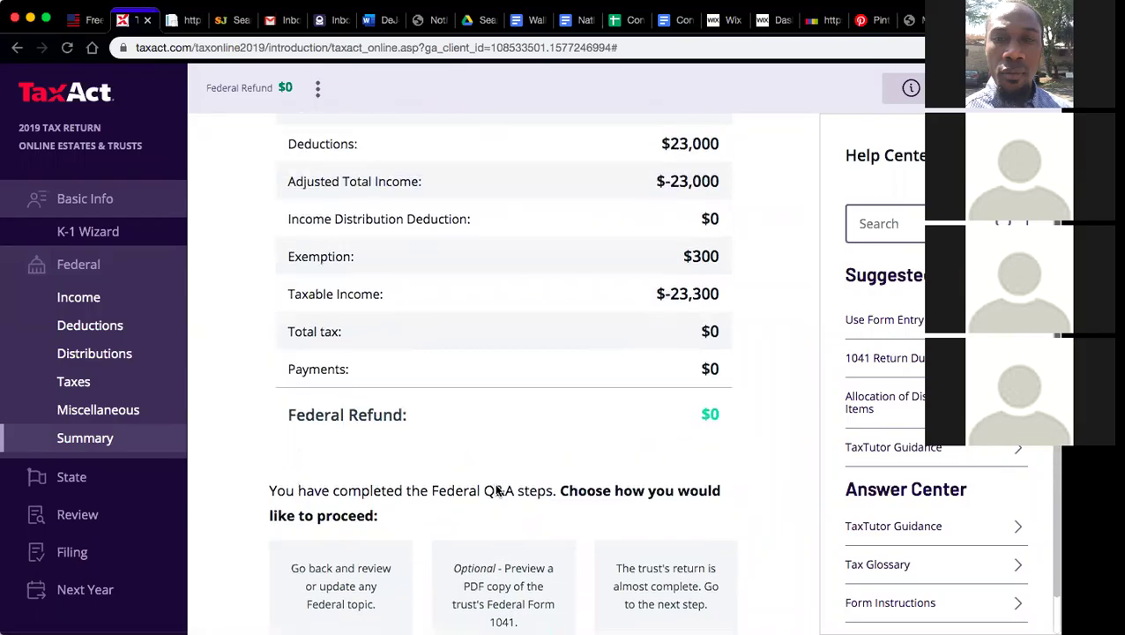
scroll(496, 485, "up", 2)
scroll(496, 485, "down", 6)
scroll(496, 486, "down", 4)
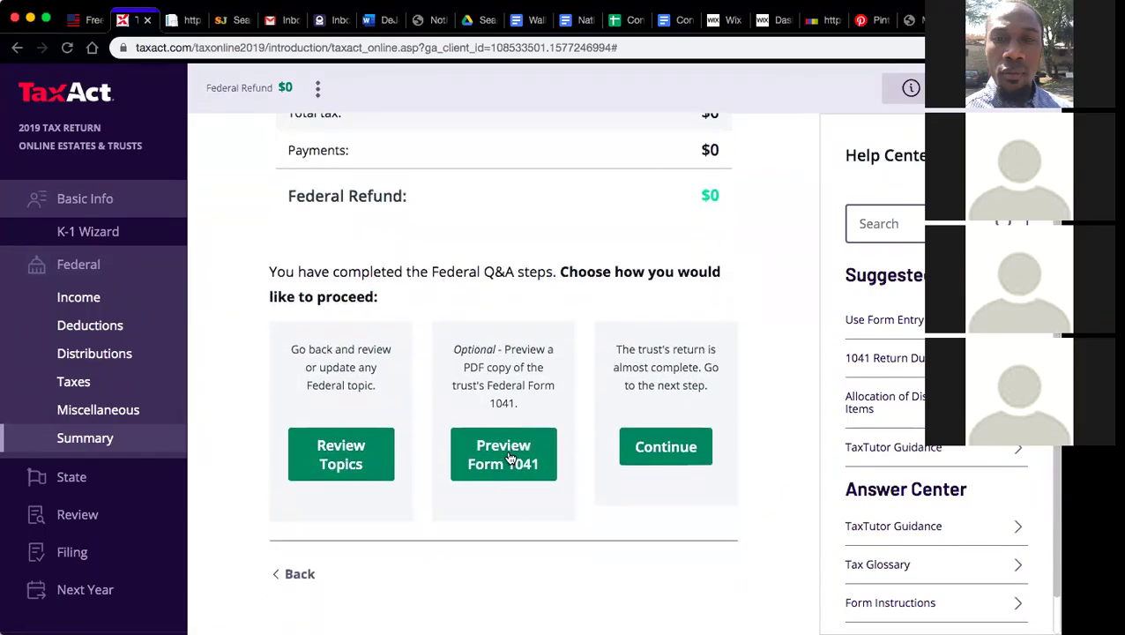
left_click(506, 454)
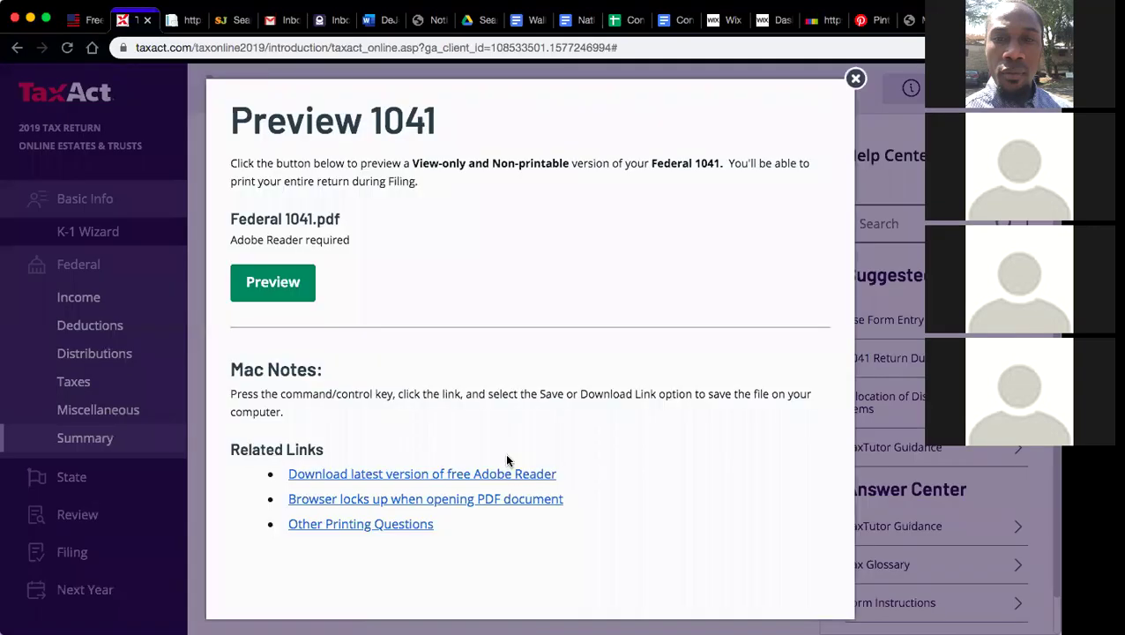
left_click(273, 291)
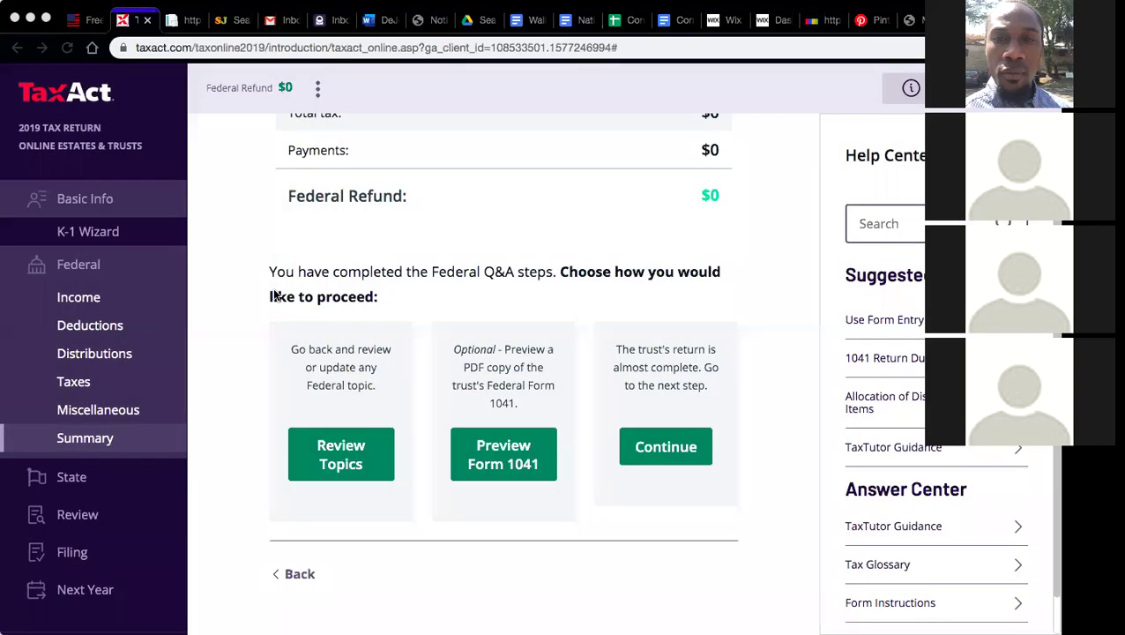